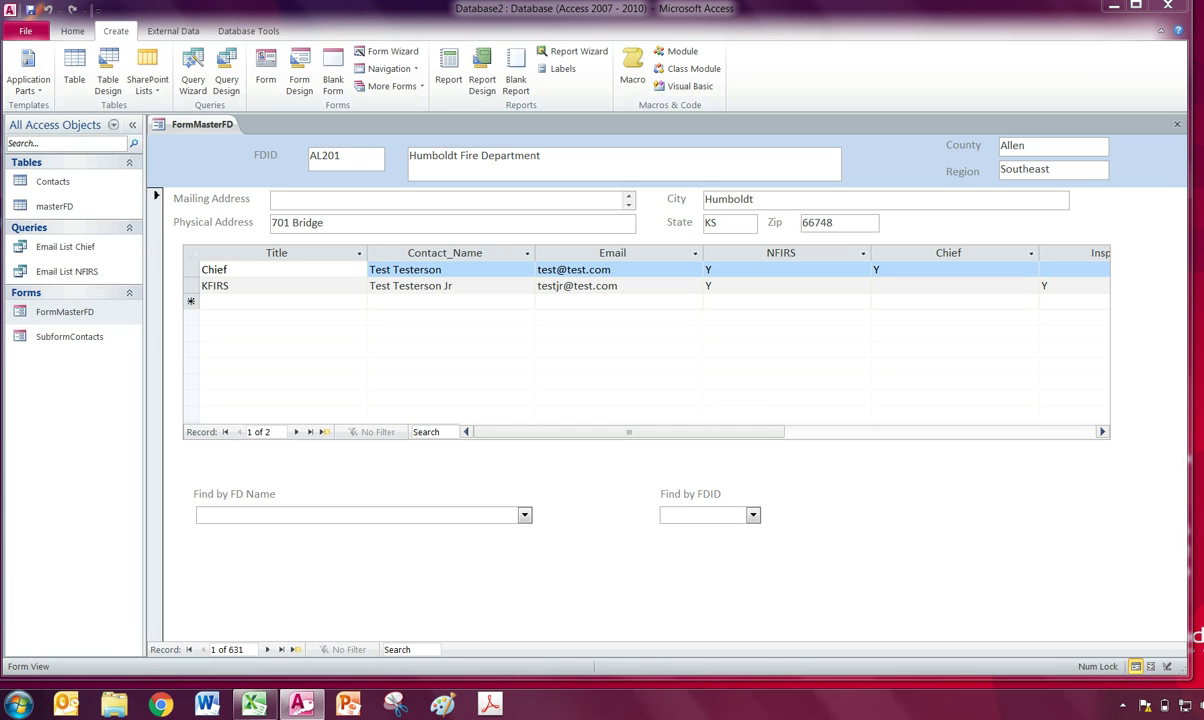
Show FormMasterFD's view choices (Form, Layout, Design View) from the Home tab's View dropdown.
{"action": "left_click", "coordinate": [185, 250]}
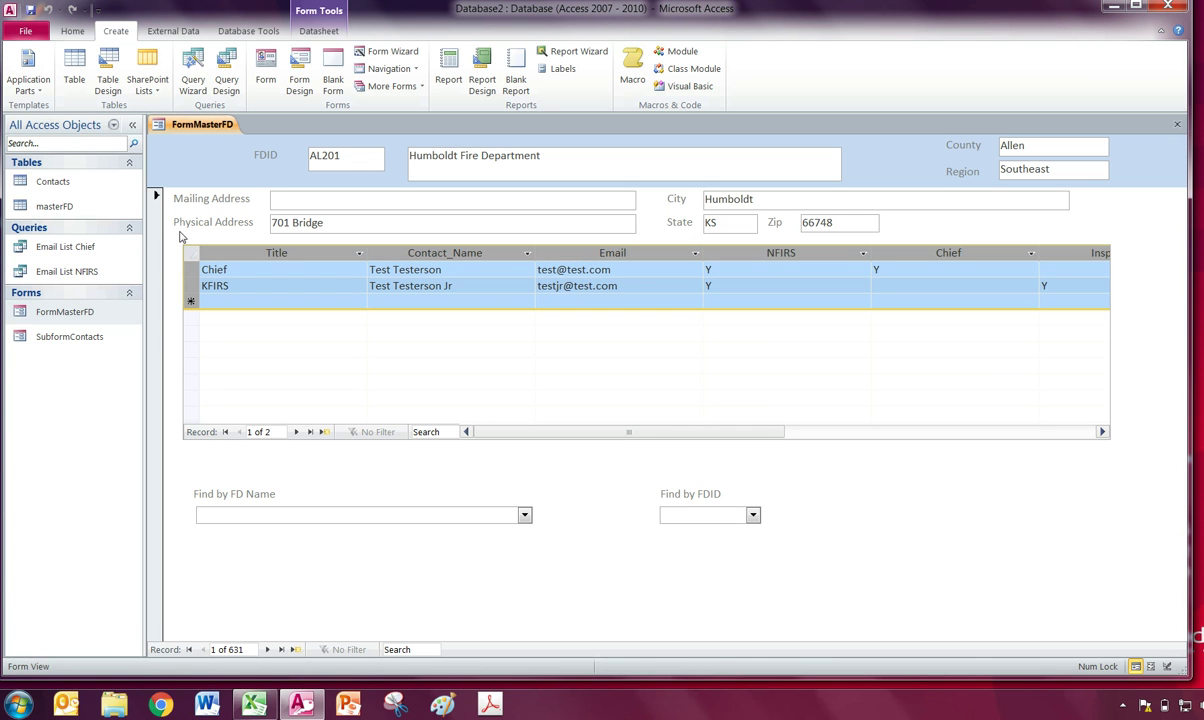
{"action": "left_click", "coordinate": [179, 235]}
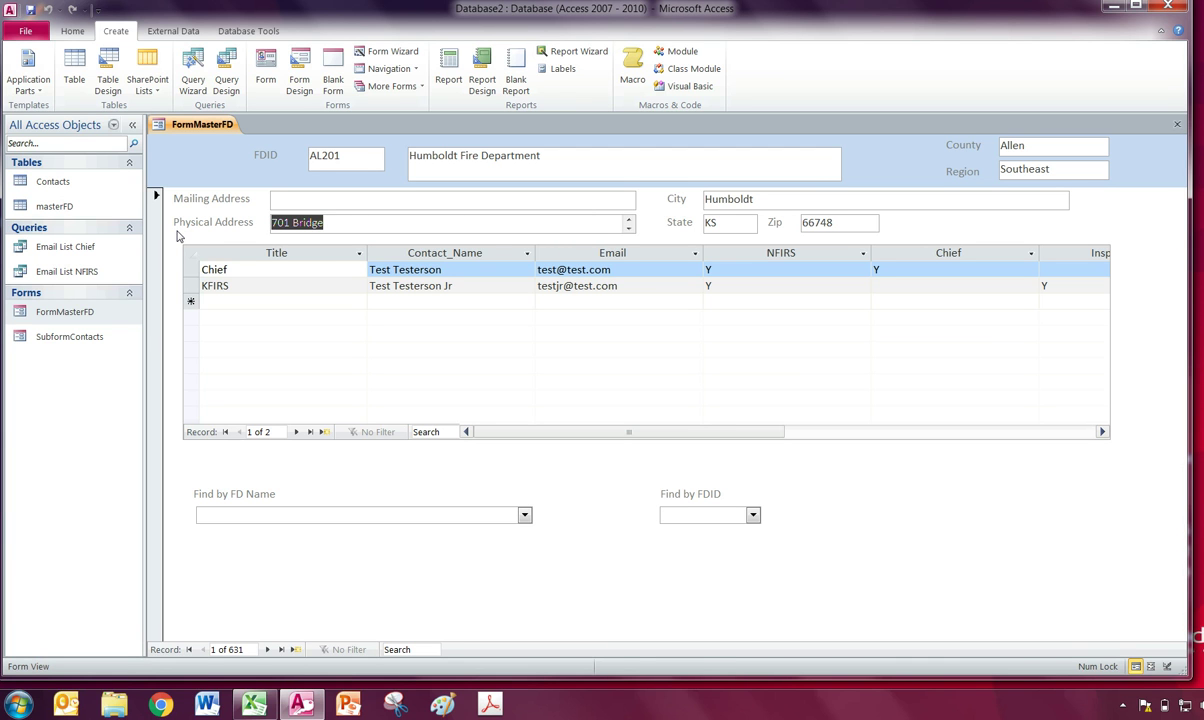
{"action": "left_click", "coordinate": [64, 33]}
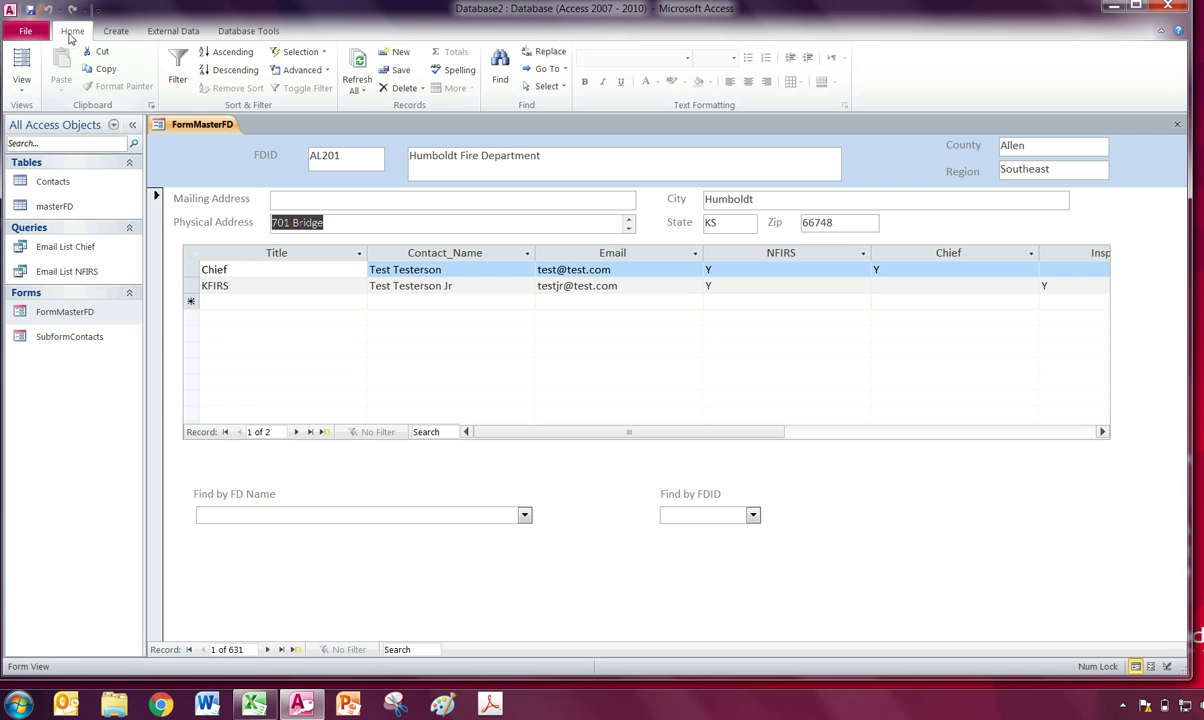
{"action": "left_click", "coordinate": [21, 80]}
Switch FormMasterFD to Design View and delete the contacts subform.
{"action": "left_click", "coordinate": [50, 188]}
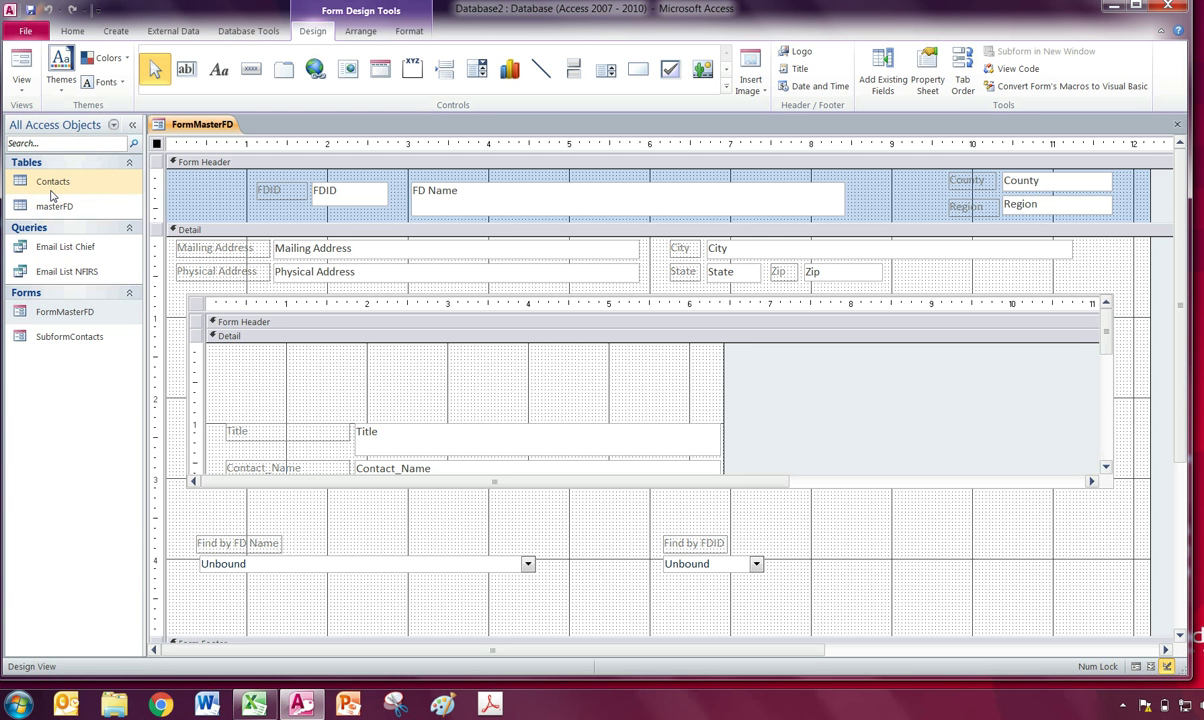
{"action": "left_click", "coordinate": [187, 299]}
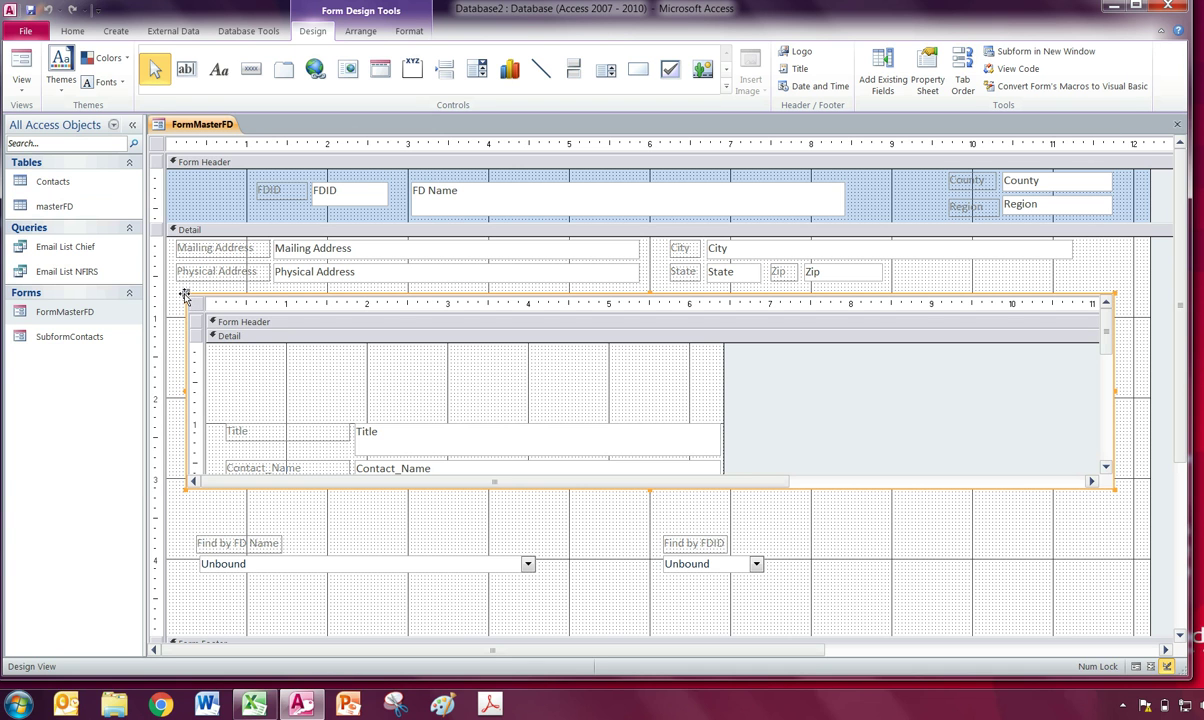
{"action": "key", "text": "Delete"}
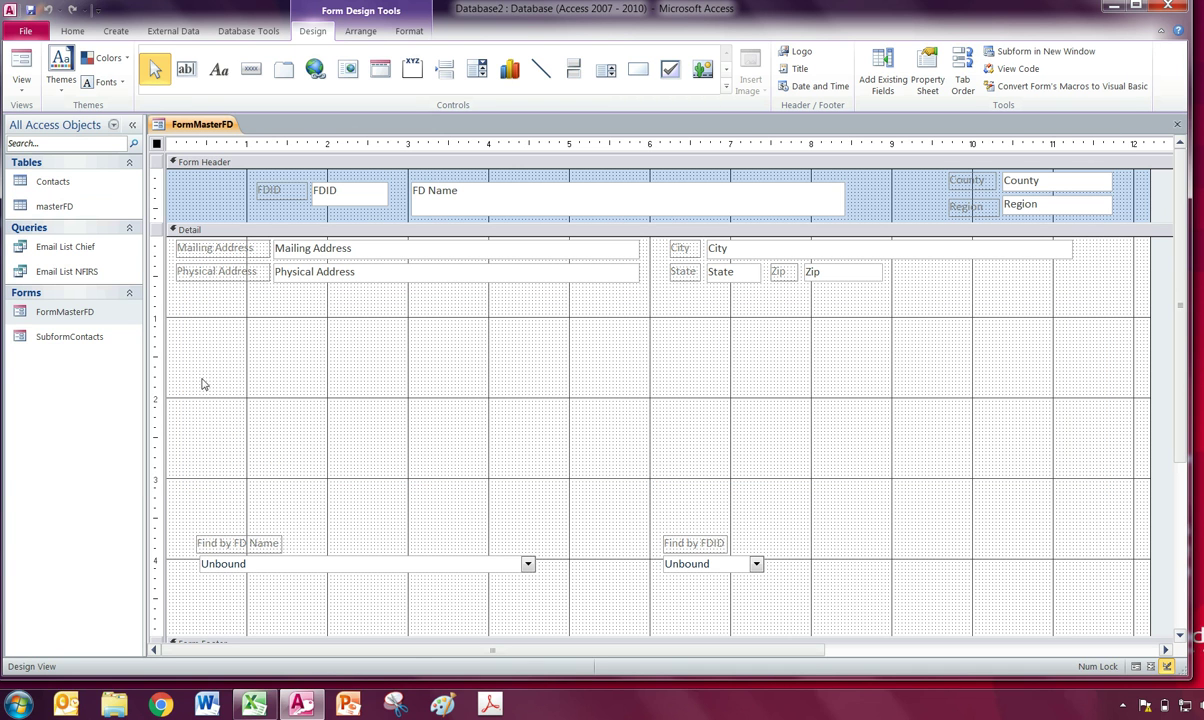
{"action": "left_click", "coordinate": [190, 360]}
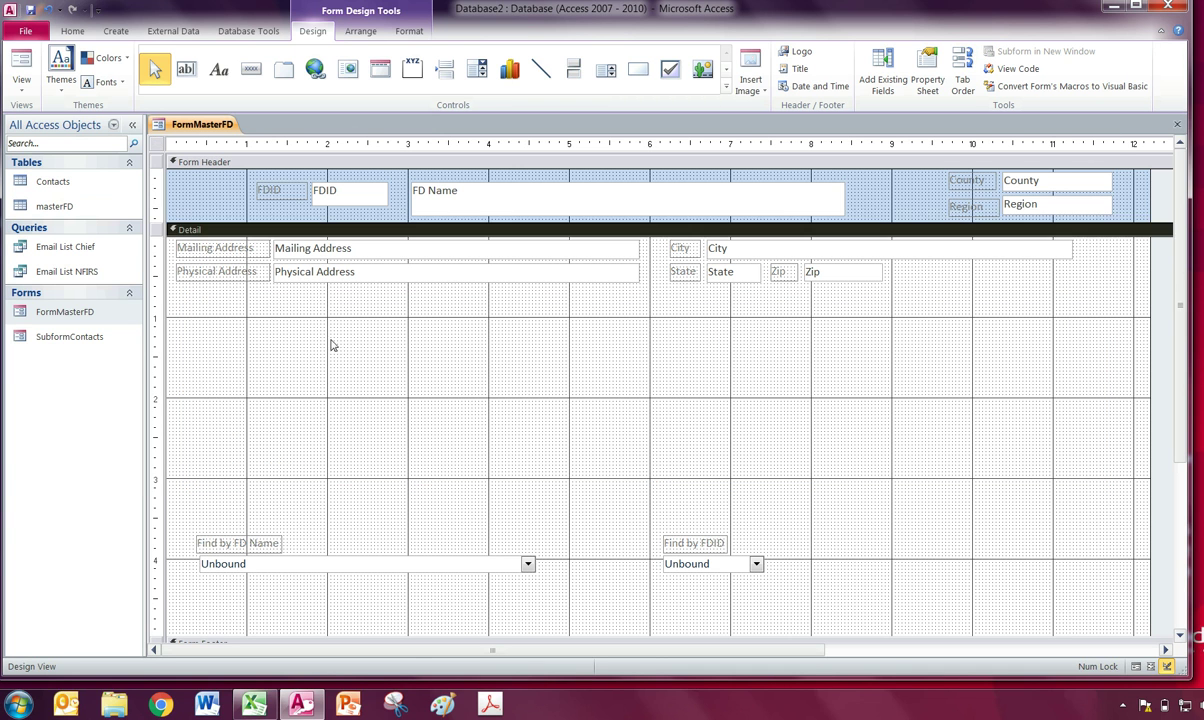
{"action": "left_click", "coordinate": [87, 340]}
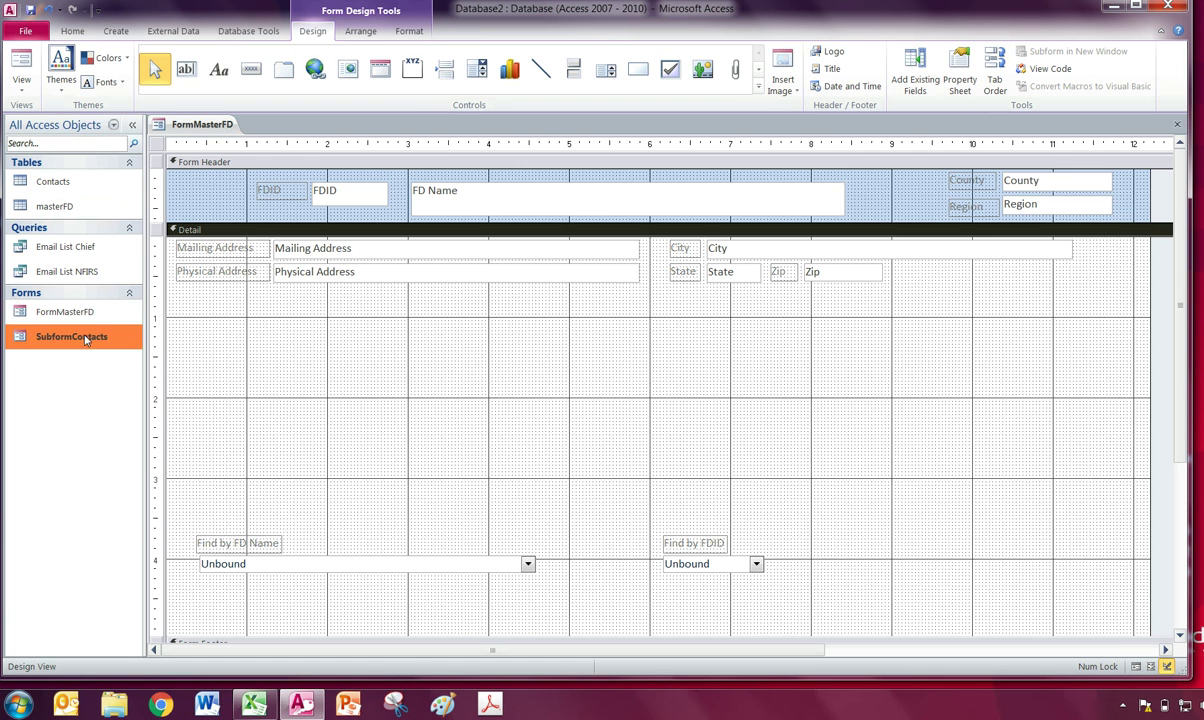
{"action": "left_click", "coordinate": [347, 392]}
Move the Find by FD Name and Find by FDID boxes lower on the form.
{"action": "scroll", "coordinate": [461, 431], "scroll_direction": "down", "scroll_amount": 1}
{"action": "left_click", "coordinate": [462, 483]}
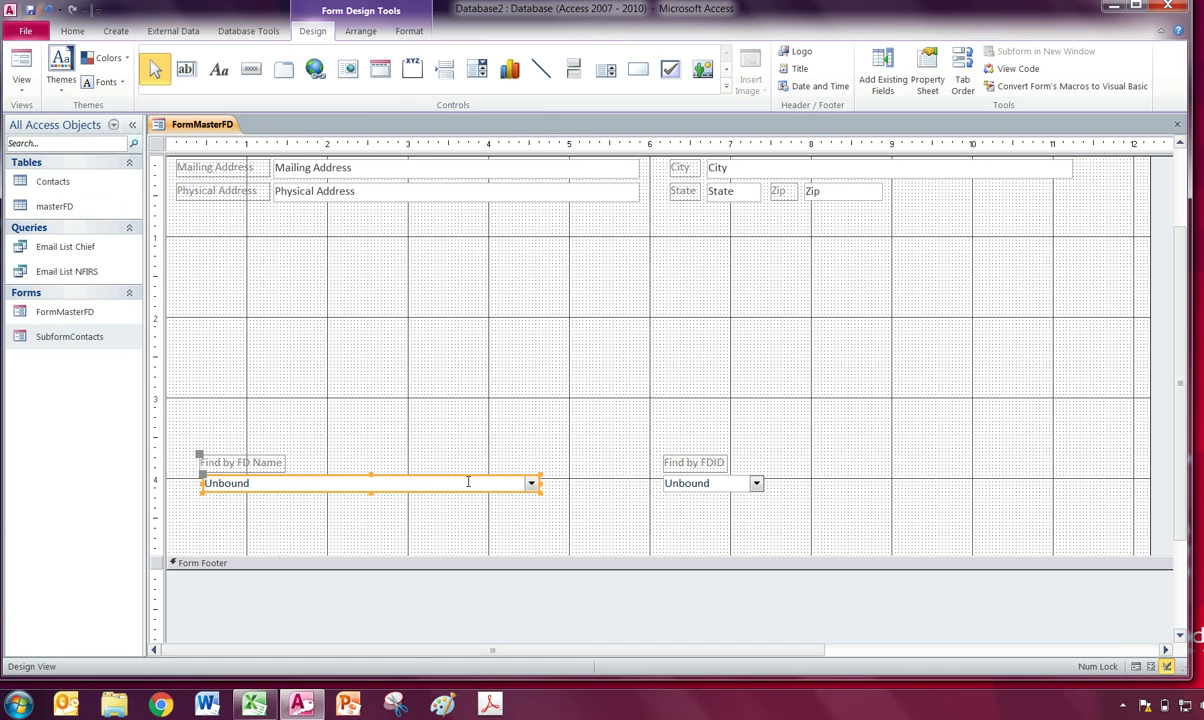
{"action": "left_click", "coordinate": [688, 488], "text": "shift"}
{"action": "left_click_drag", "start_coordinate": [688, 495], "coordinate": [676, 542]}
{"action": "left_click", "coordinate": [680, 470]}
{"action": "scroll", "coordinate": [680, 470], "scroll_direction": "up", "scroll_amount": 1}
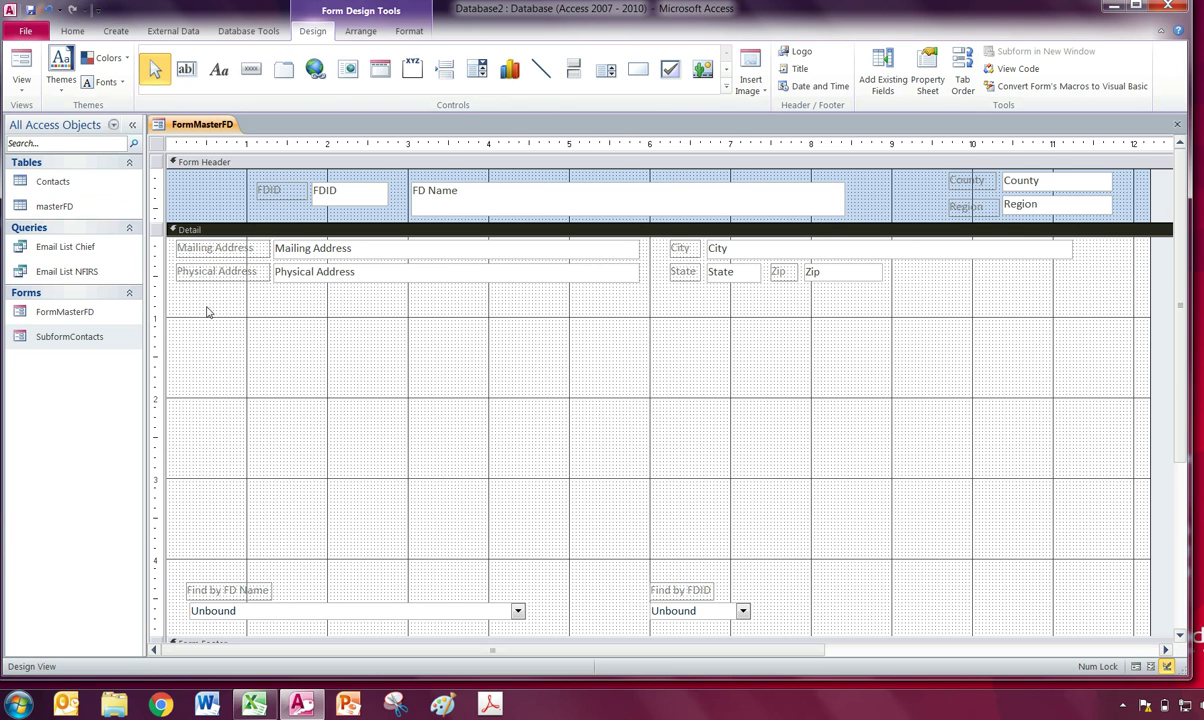
{"action": "left_click", "coordinate": [726, 87]}
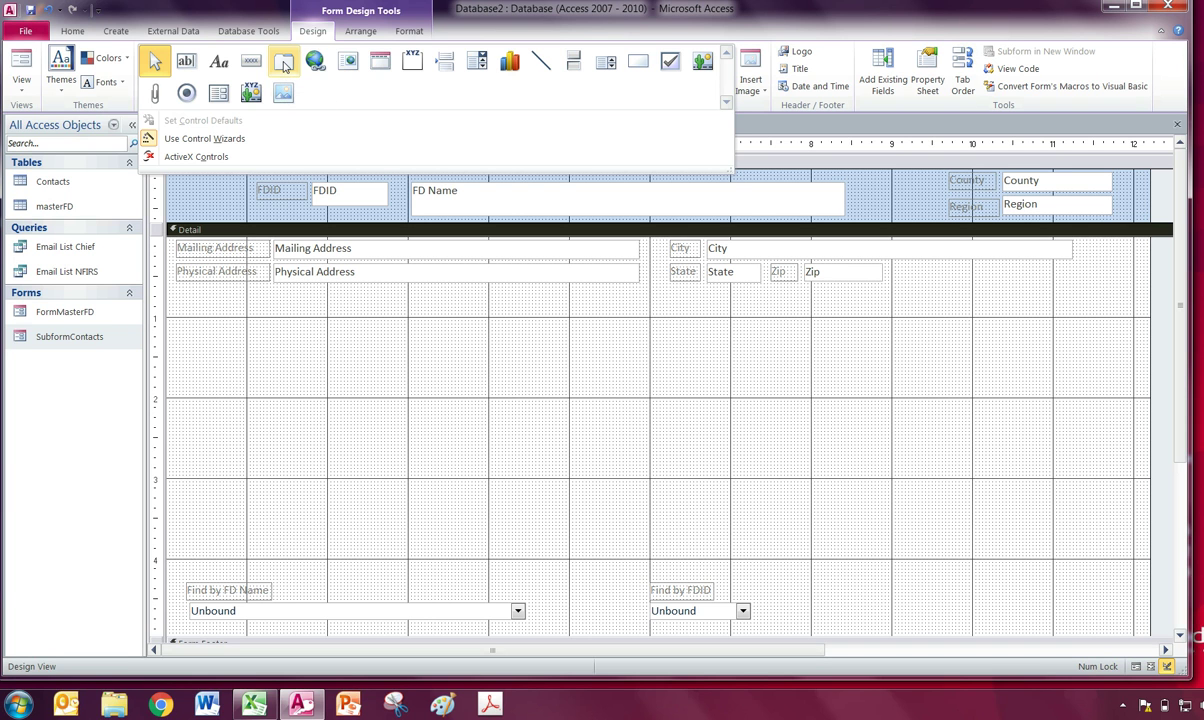
Draw a two-page tab control across the empty Detail area and open its Property Sheet.
{"action": "left_click", "coordinate": [284, 63]}
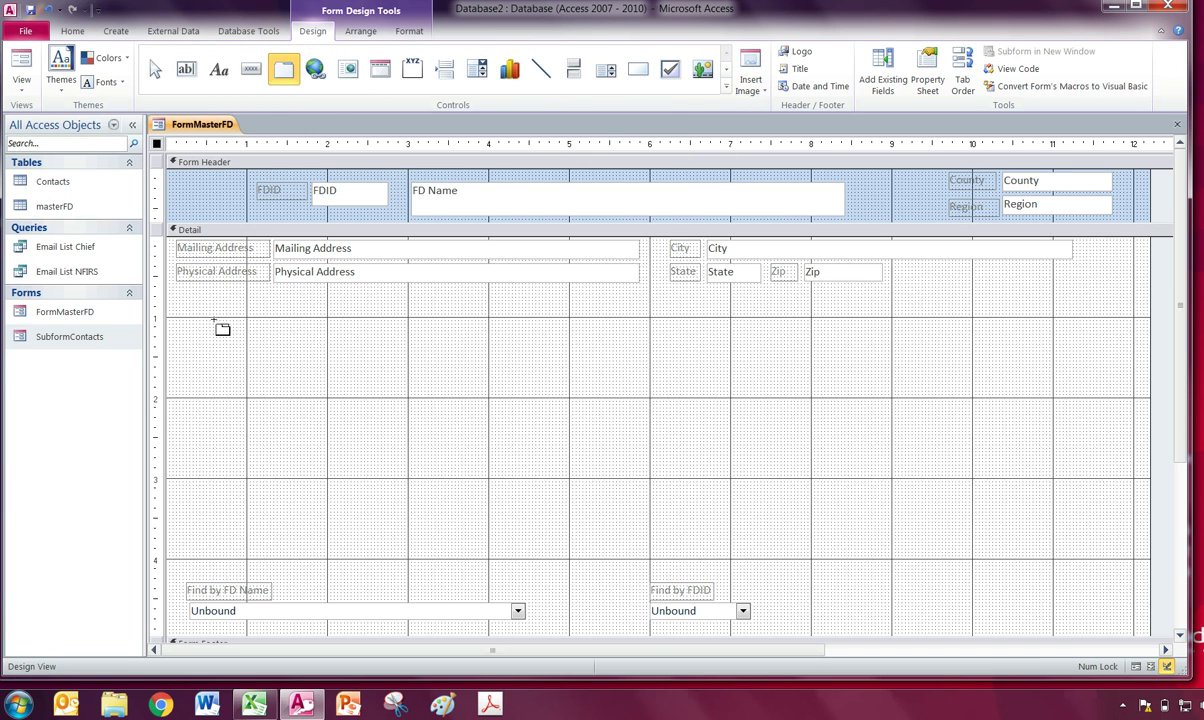
{"action": "left_click_drag", "start_coordinate": [214, 313], "coordinate": [1117, 487]}
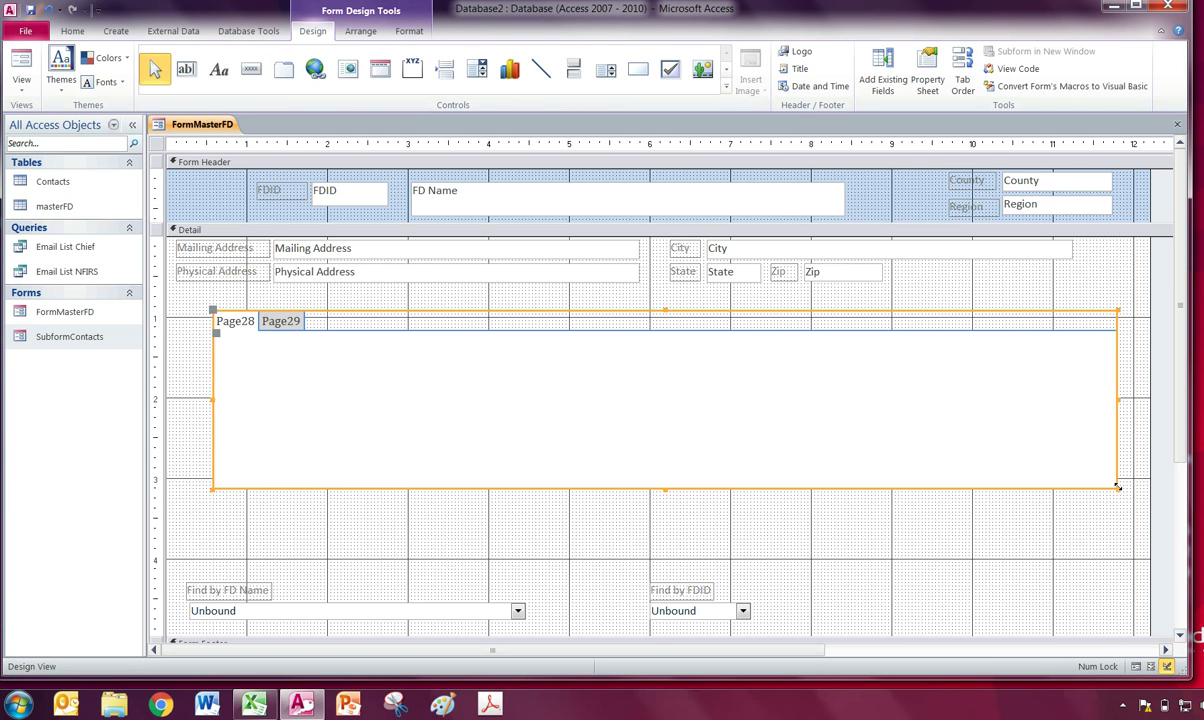
{"action": "left_click", "coordinate": [658, 414]}
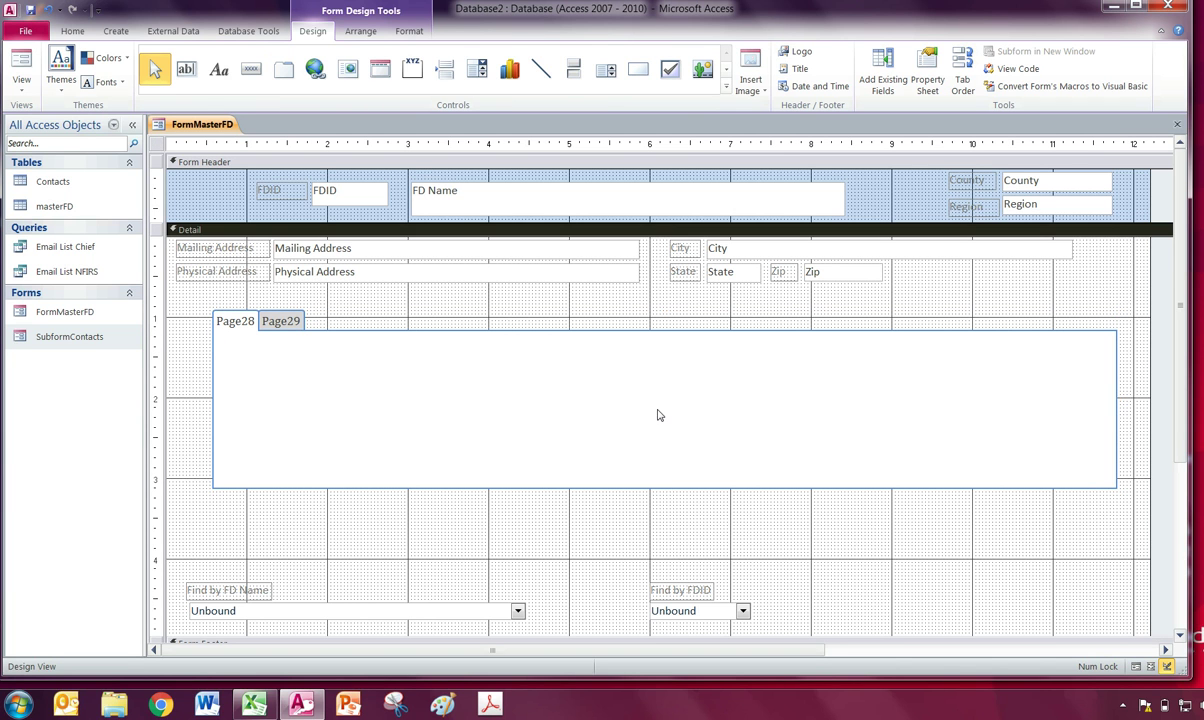
{"action": "left_click", "coordinate": [241, 334]}
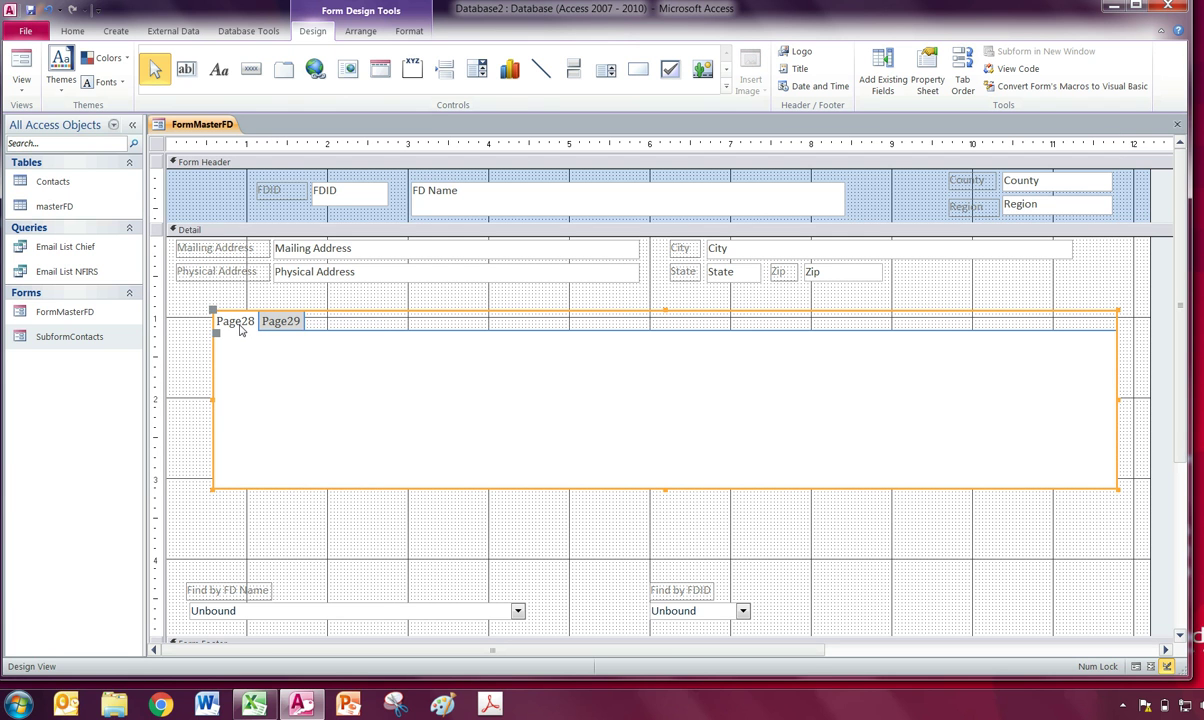
{"action": "right_click", "coordinate": [241, 333]}
{"action": "left_click", "coordinate": [487, 344]}
{"action": "right_click", "coordinate": [240, 338]}
{"action": "left_click", "coordinate": [288, 653]}
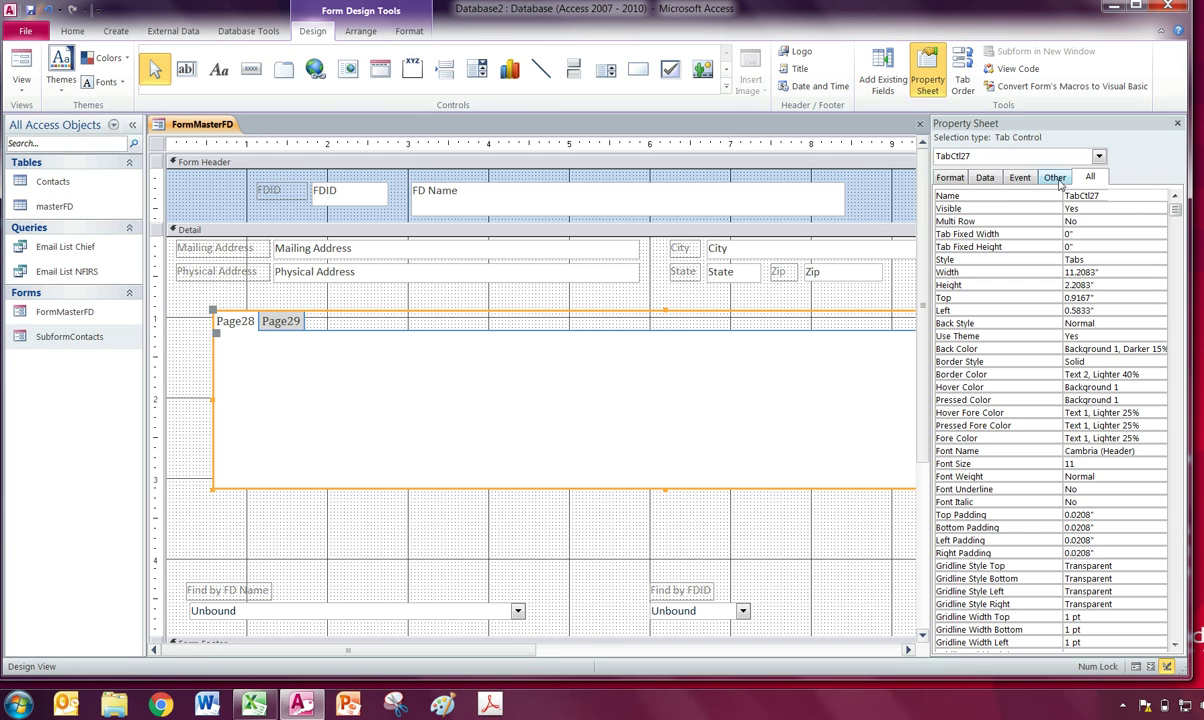
Rename the first tab page from Page28 to Contacts.
{"action": "left_click", "coordinate": [1060, 180]}
{"action": "left_click", "coordinate": [1021, 182]}
{"action": "left_click", "coordinate": [990, 180]}
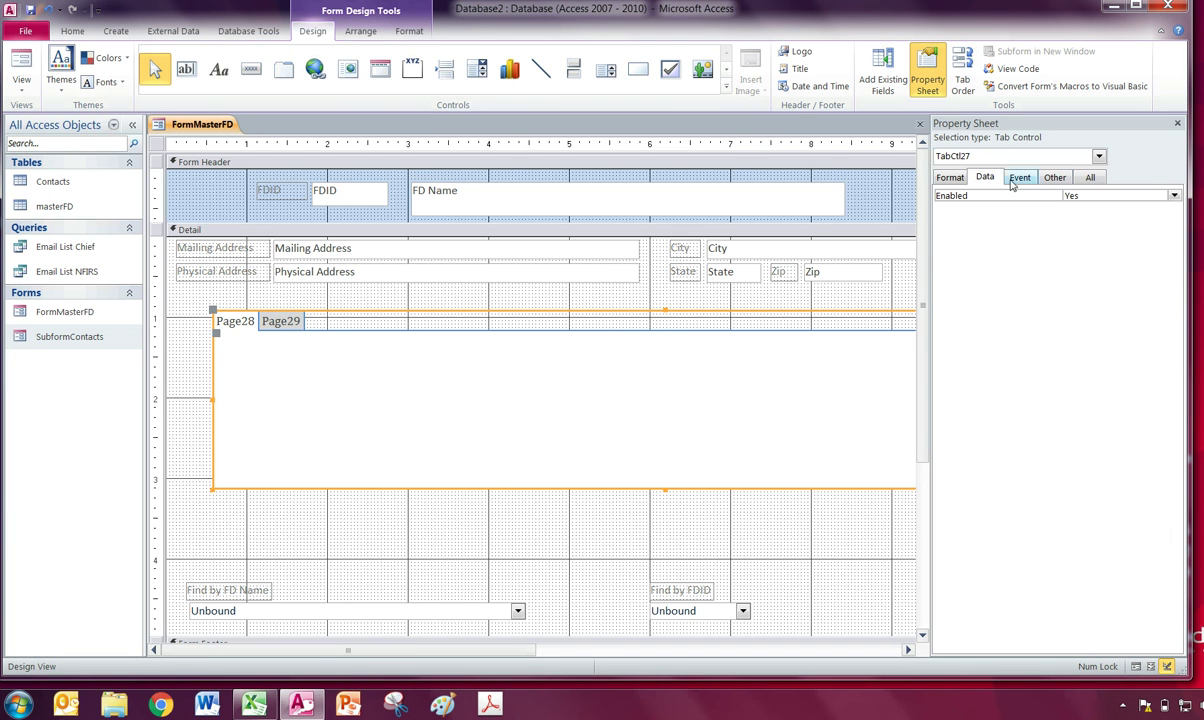
{"action": "left_click", "coordinate": [950, 178]}
{"action": "left_click", "coordinate": [1092, 178]}
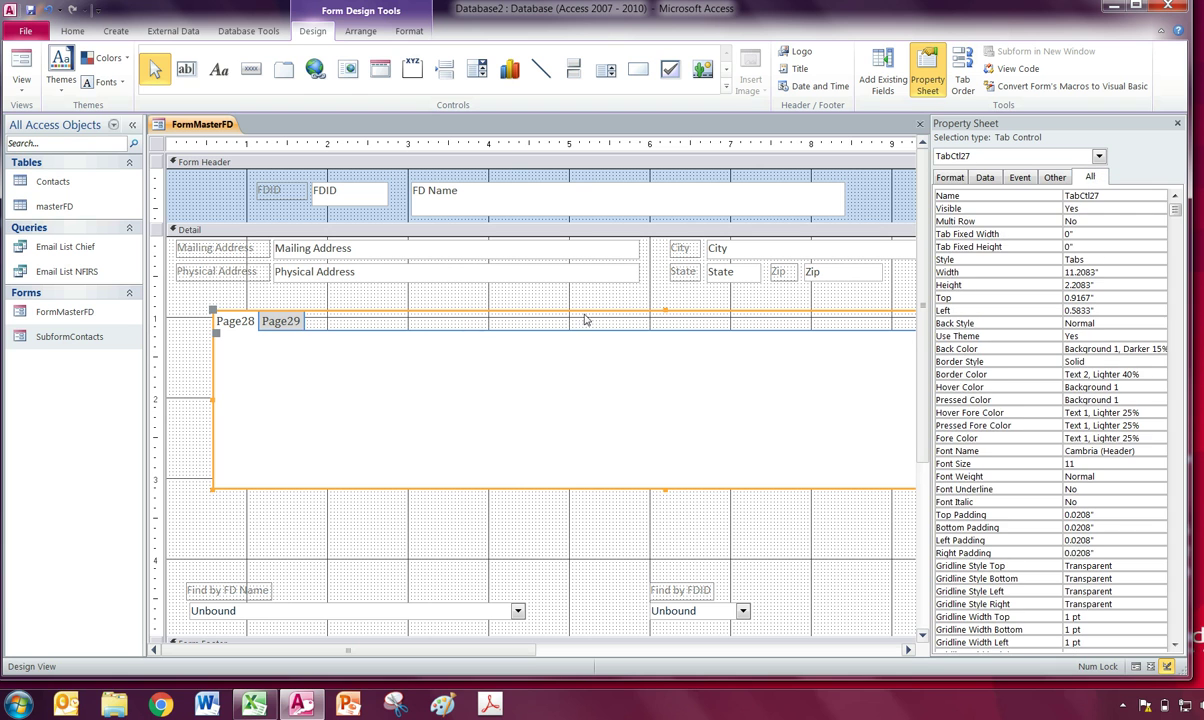
{"action": "left_click", "coordinate": [244, 326]}
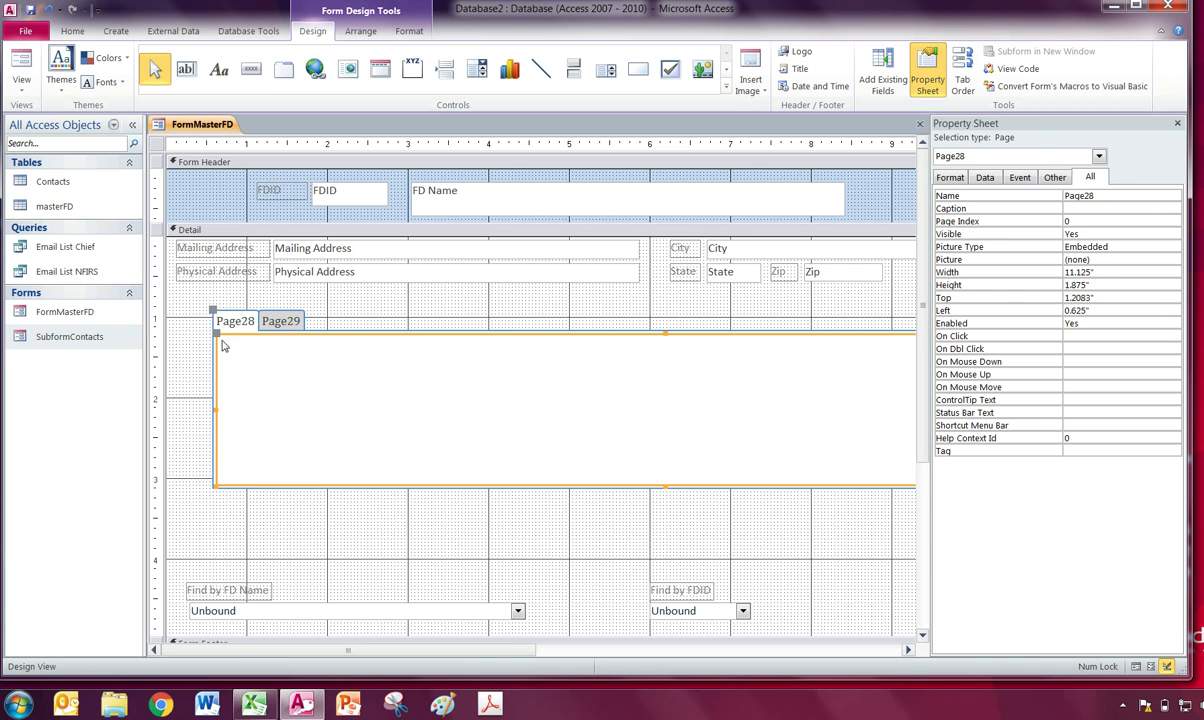
{"action": "left_click", "coordinate": [253, 340]}
{"action": "left_click", "coordinate": [234, 318]}
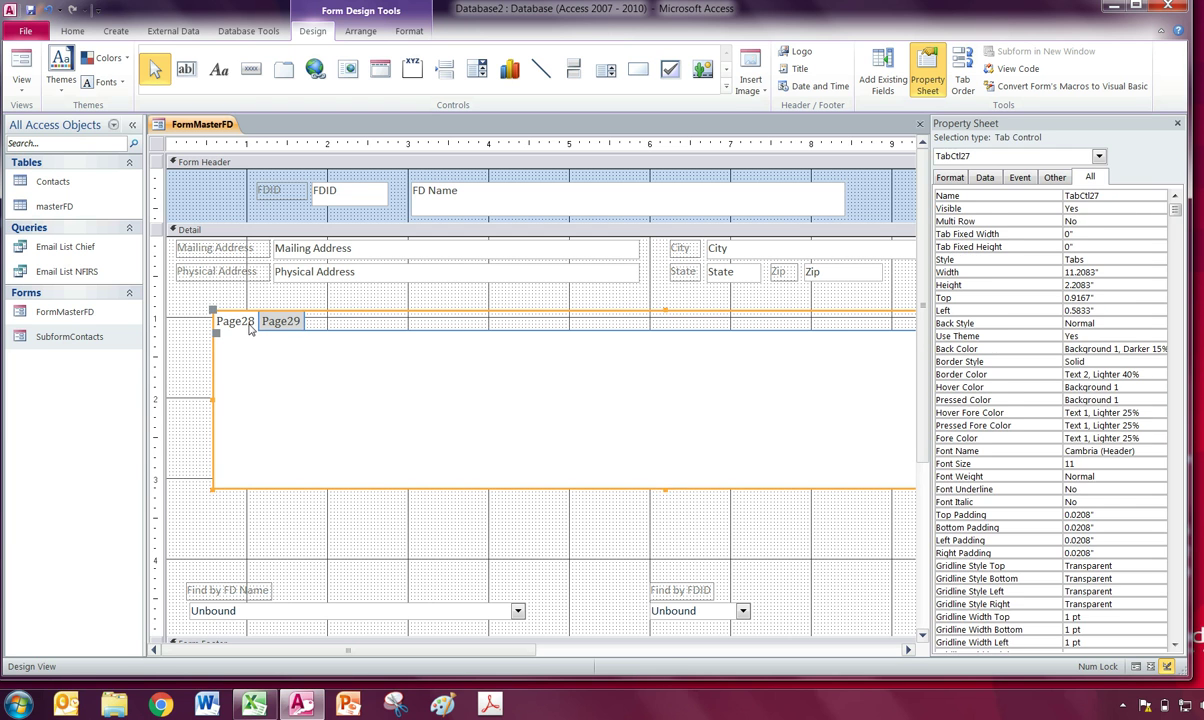
{"action": "left_click", "coordinate": [231, 316]}
{"action": "left_click", "coordinate": [1038, 195]}
{"action": "type", "text": "Cont"}
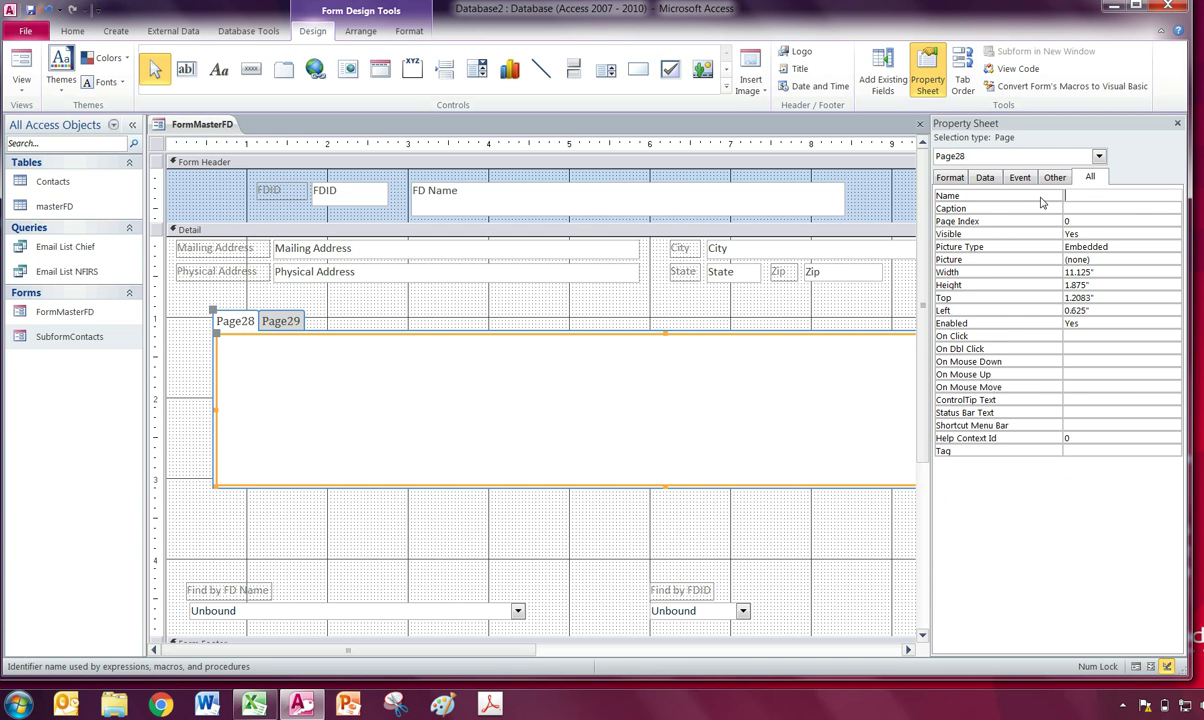
{"action": "type", "text": "acts"}
{"action": "left_click", "coordinate": [266, 363]}
Rename the second tab page from Page29 to Notes.
{"action": "left_click", "coordinate": [283, 327]}
{"action": "left_click", "coordinate": [283, 325]}
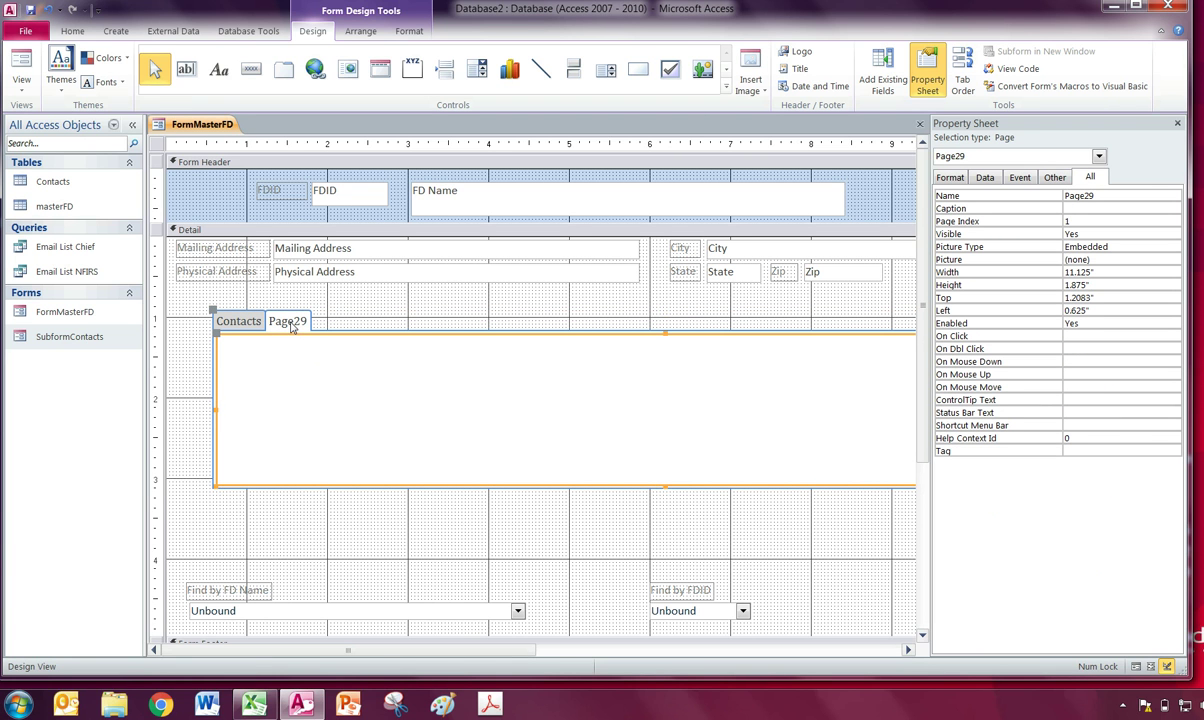
{"action": "left_click", "coordinate": [1036, 198]}
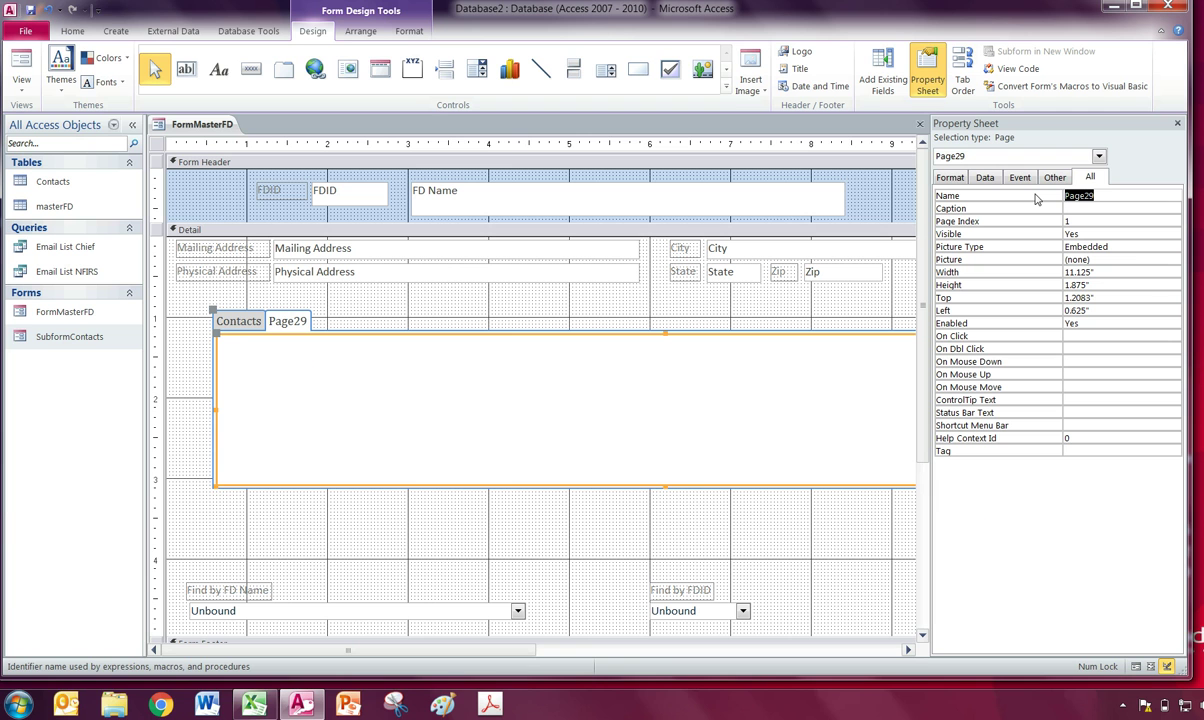
{"action": "type", "text": "Notes"}
{"action": "left_click", "coordinate": [682, 390]}
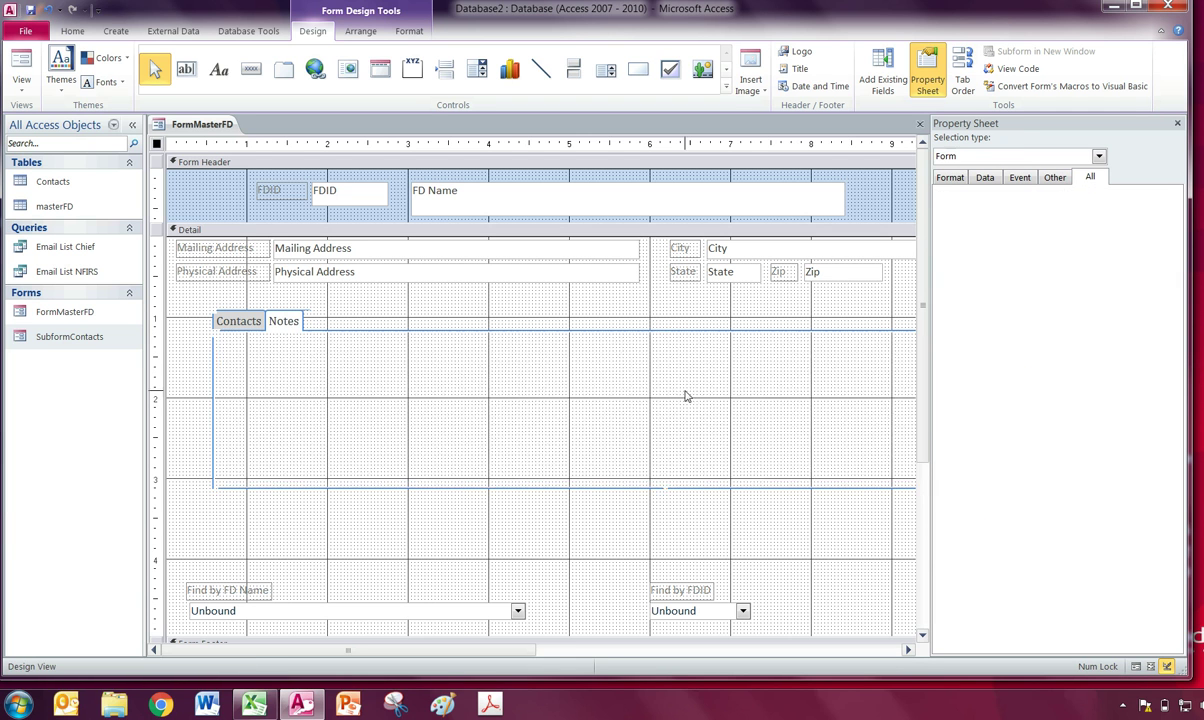
Add a third tab page, name it Data, and close the Property Sheet.
{"action": "right_click", "coordinate": [291, 333]}
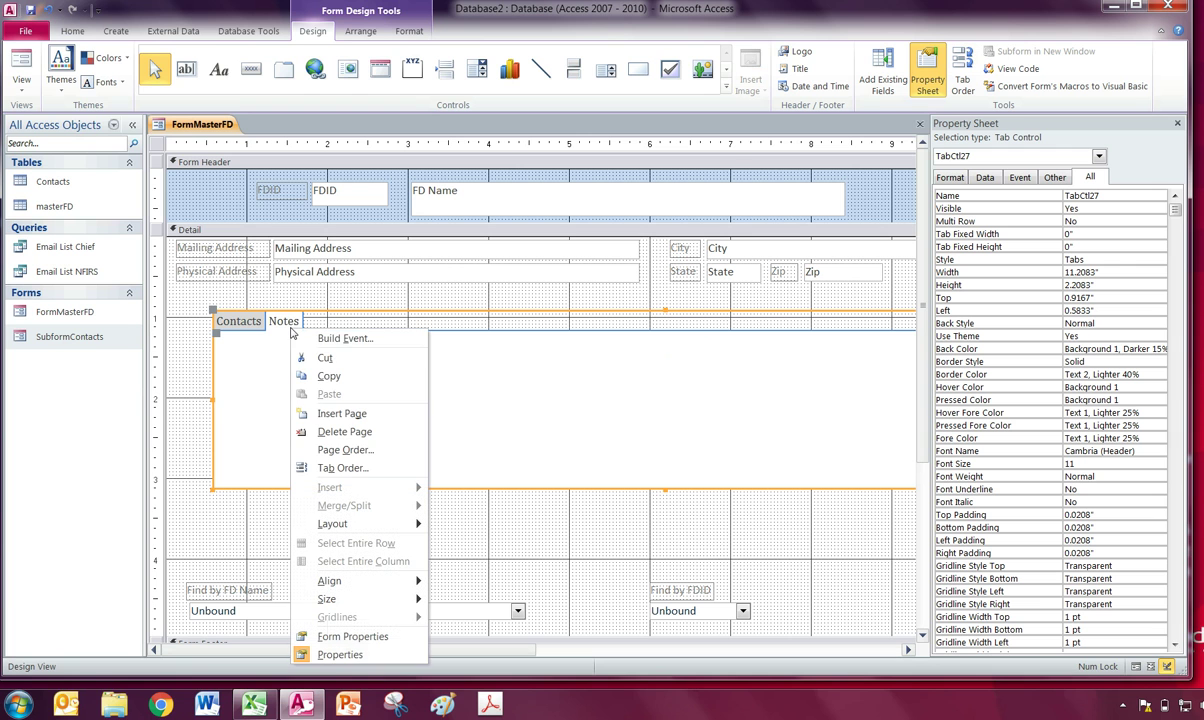
{"action": "left_click", "coordinate": [342, 414]}
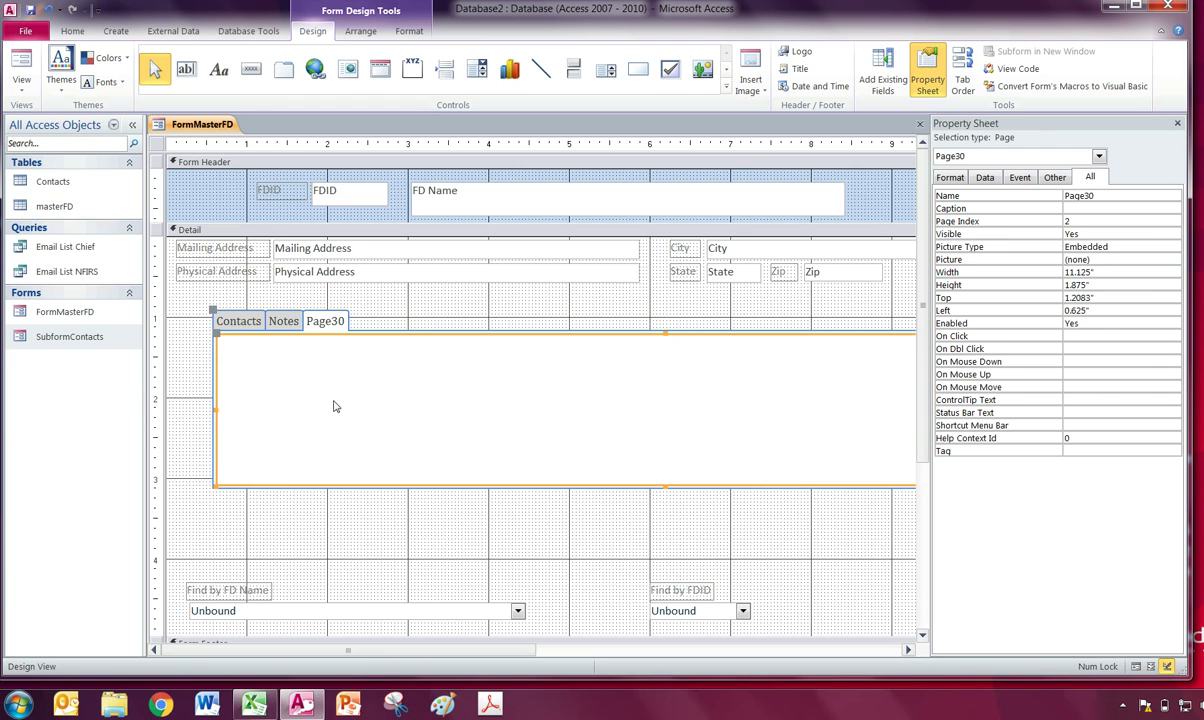
{"action": "left_click", "coordinate": [1060, 196]}
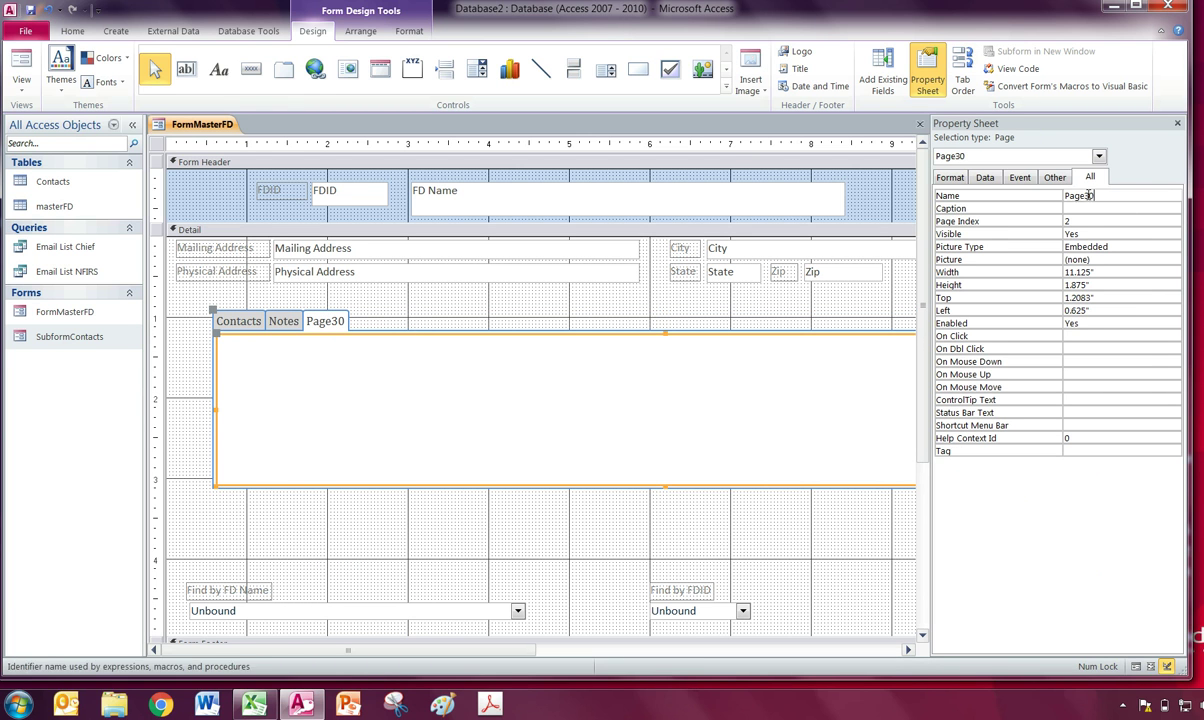
{"action": "type", "text": "Data"}
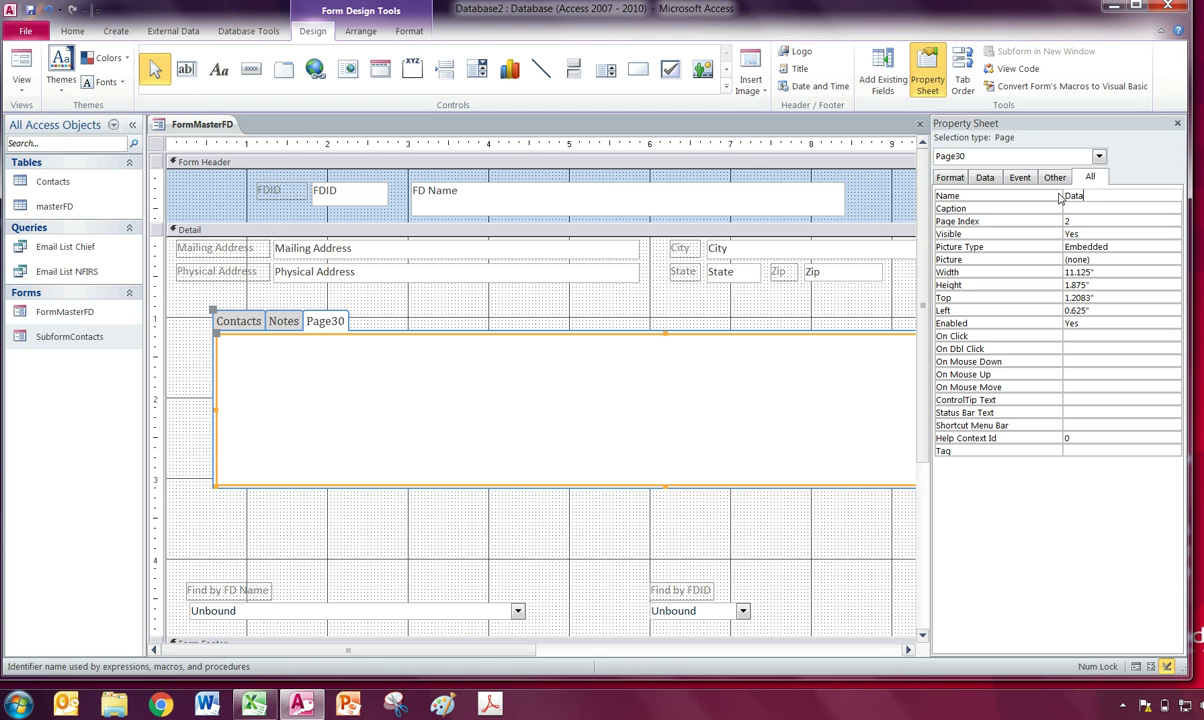
{"action": "left_click", "coordinate": [834, 419]}
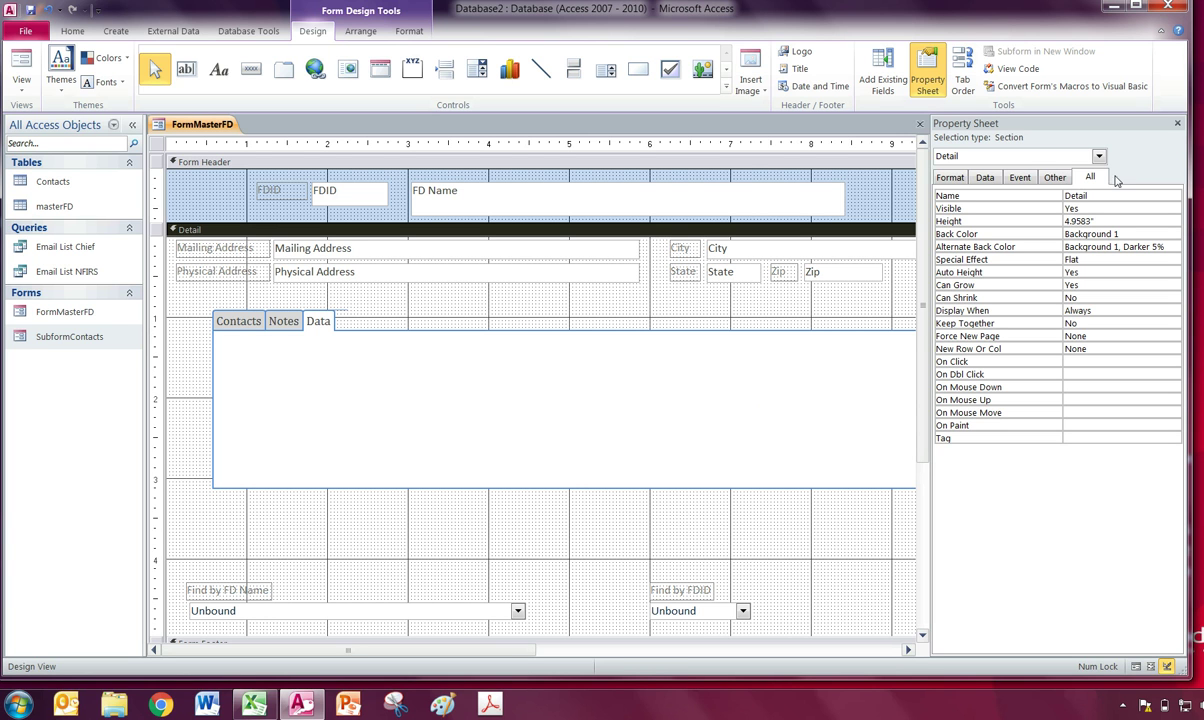
{"action": "left_click", "coordinate": [1178, 125]}
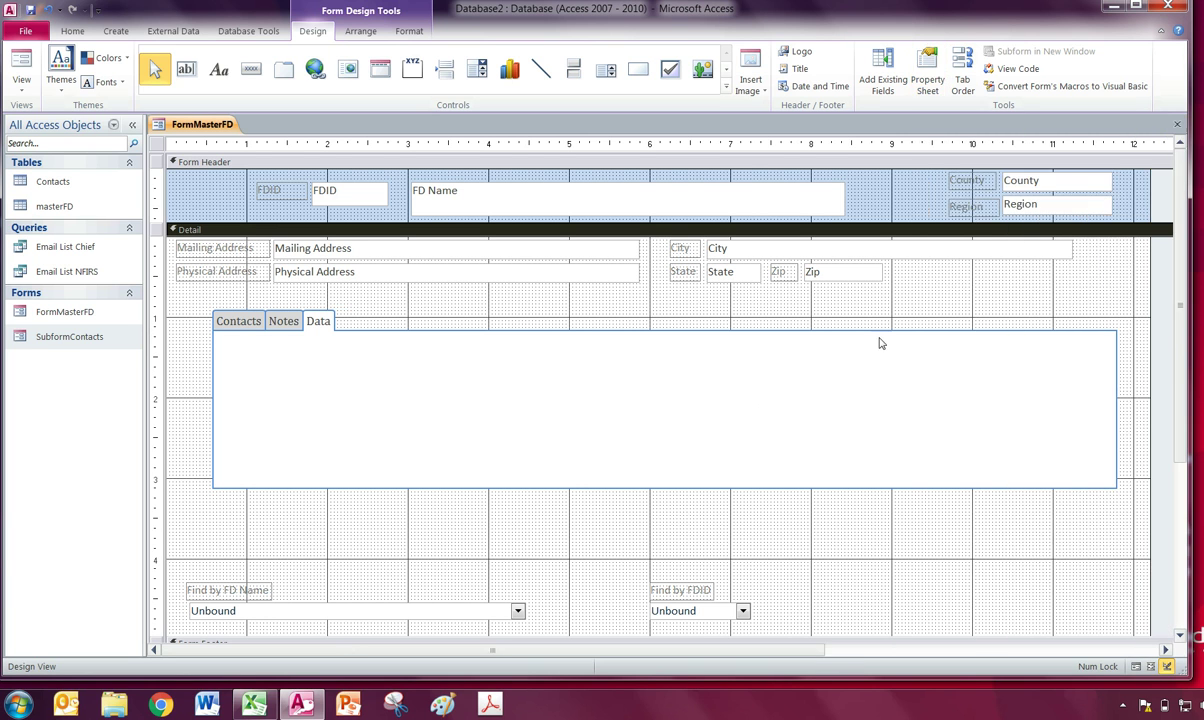
Nudge the tab control slightly right and check the Contacts, Notes and Data pages.
{"action": "left_click", "coordinate": [265, 323]}
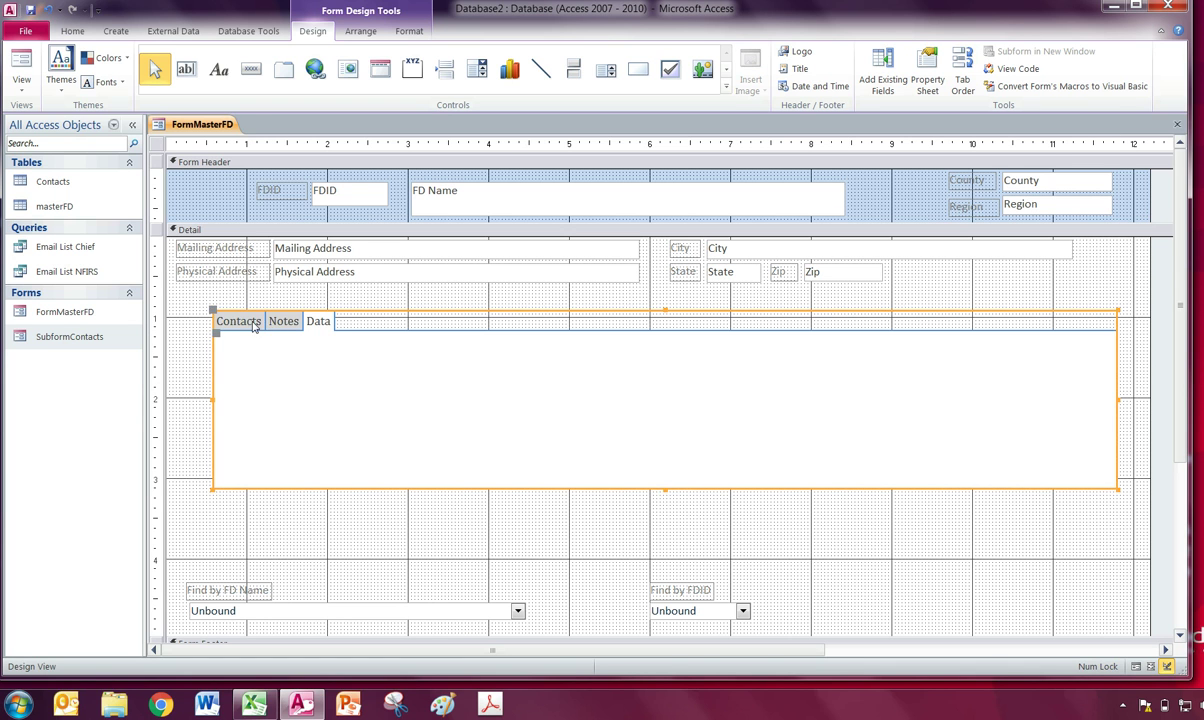
{"action": "left_click", "coordinate": [250, 322]}
{"action": "left_click", "coordinate": [278, 331]}
{"action": "left_click_drag", "start_coordinate": [276, 323], "coordinate": [280, 324]}
{"action": "left_click", "coordinate": [288, 323]}
{"action": "left_click", "coordinate": [322, 326]}
{"action": "left_click", "coordinate": [259, 326]}
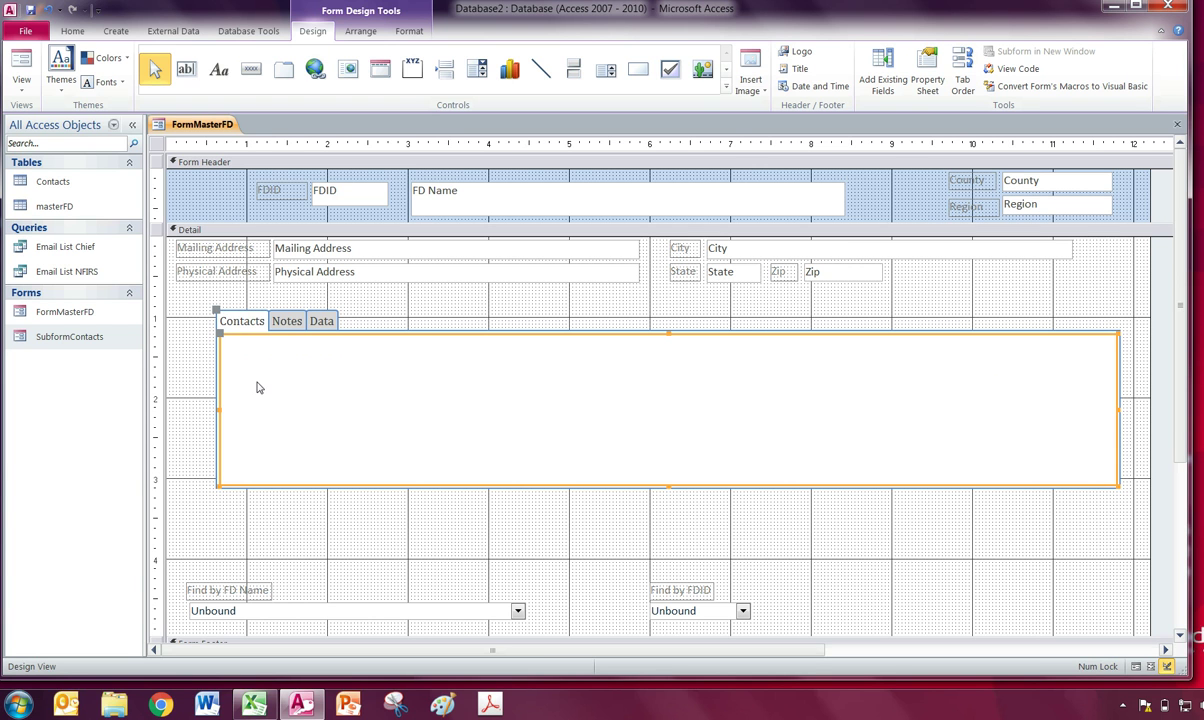
Insert SubformContacts on the Contacts page as a subform linked by FDID.
{"action": "left_click", "coordinate": [726, 87]}
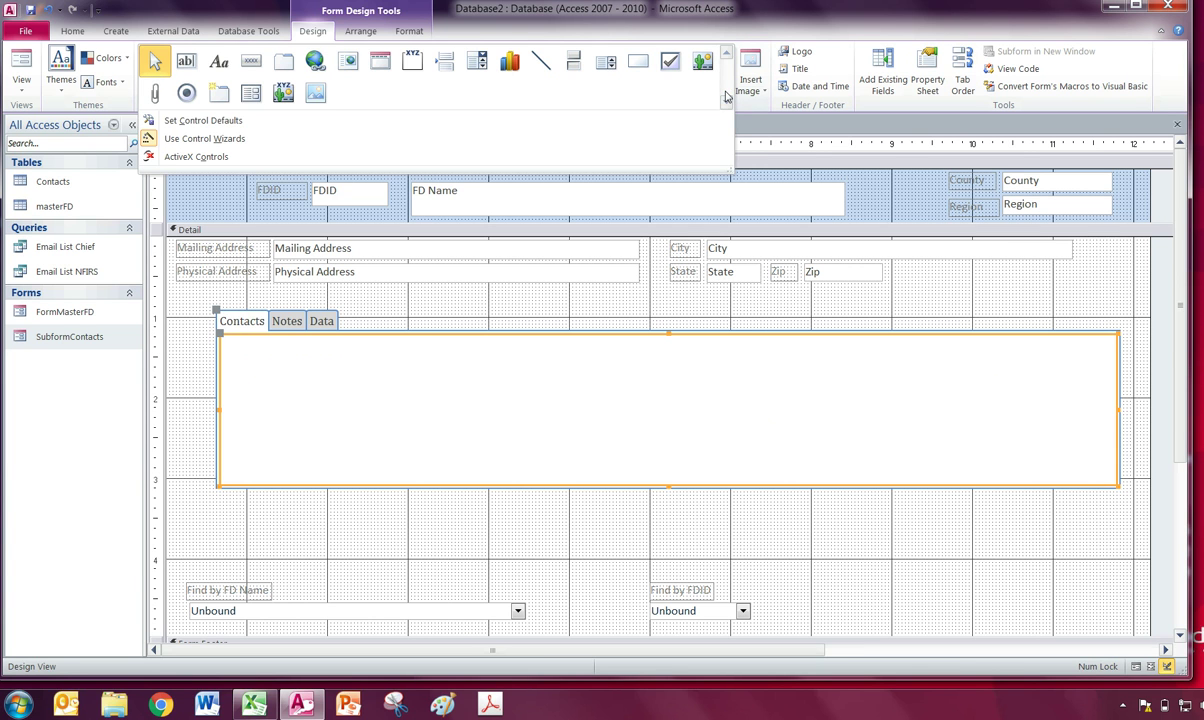
{"action": "left_click", "coordinate": [253, 97]}
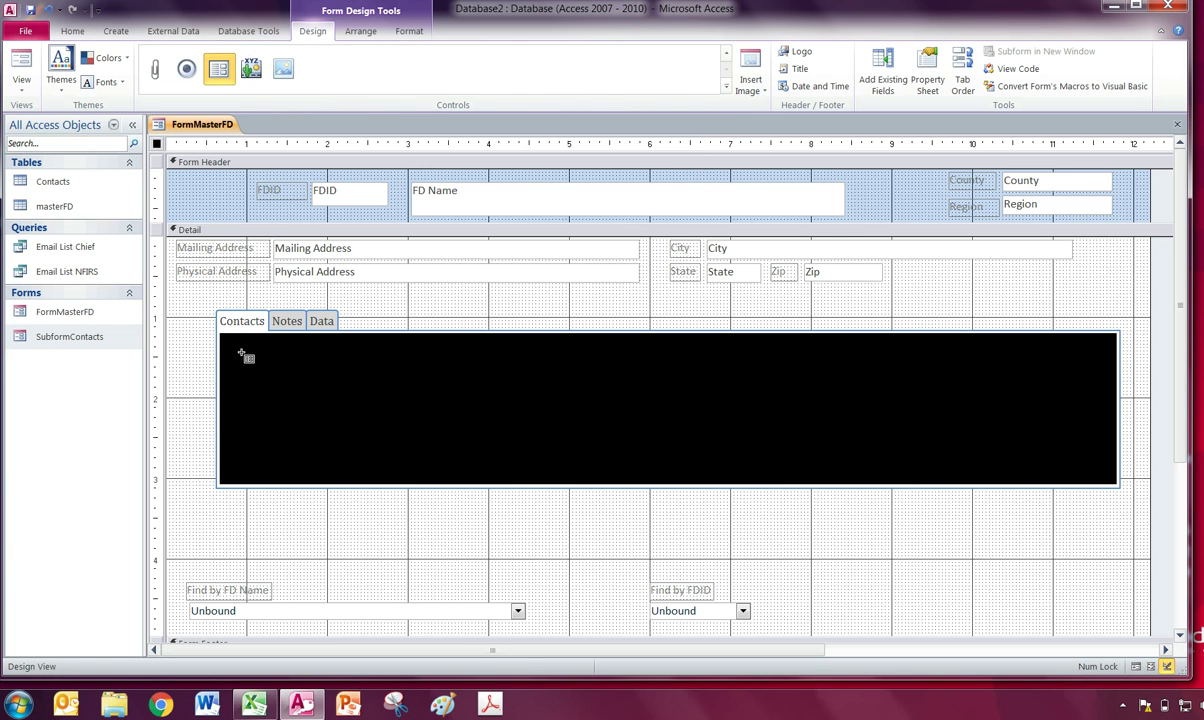
{"action": "left_click", "coordinate": [243, 352]}
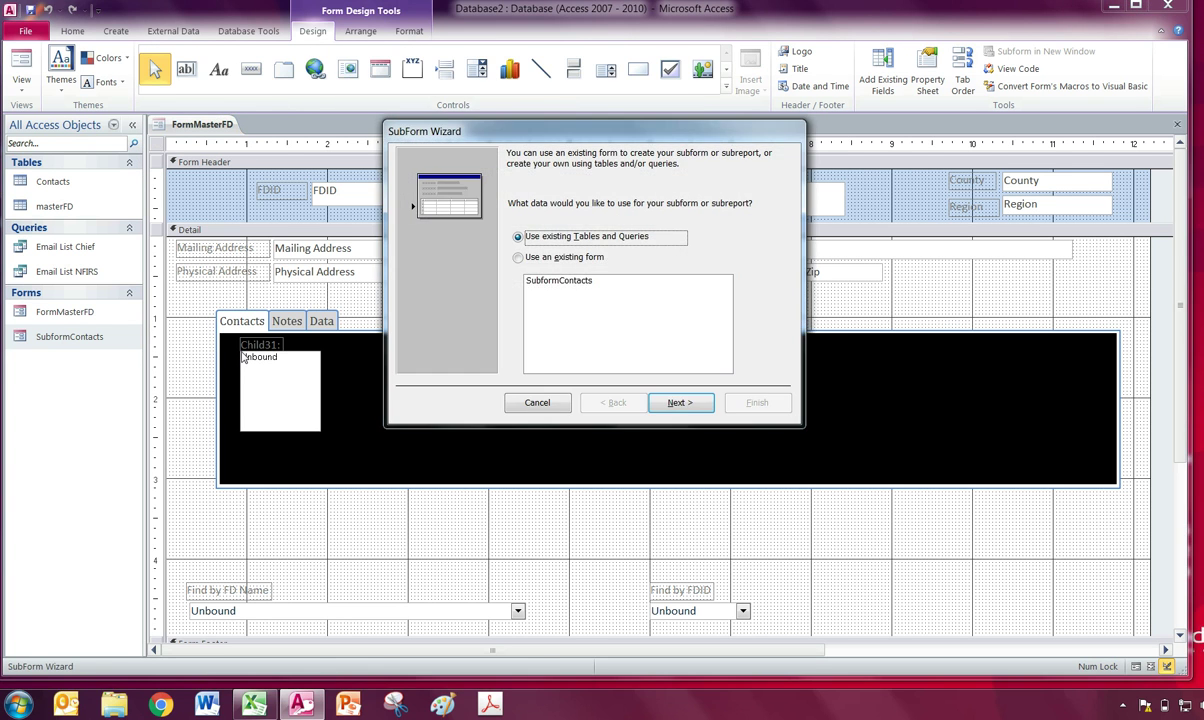
{"action": "left_click", "coordinate": [529, 259]}
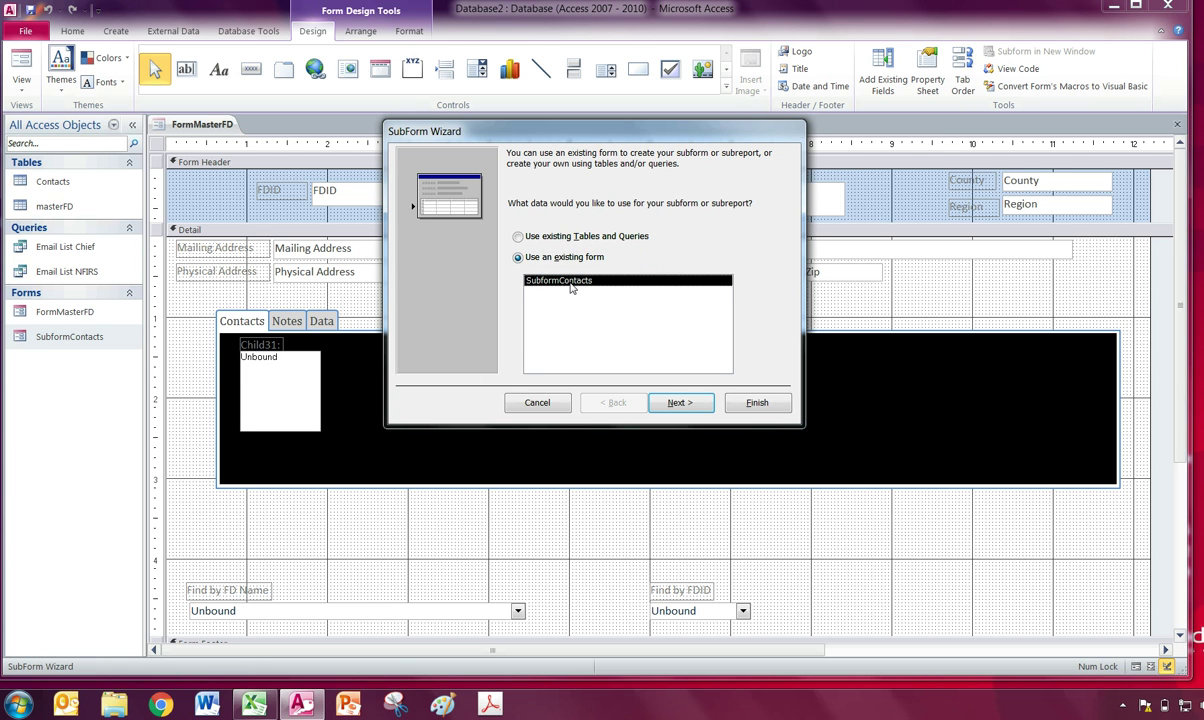
{"action": "left_click", "coordinate": [686, 407]}
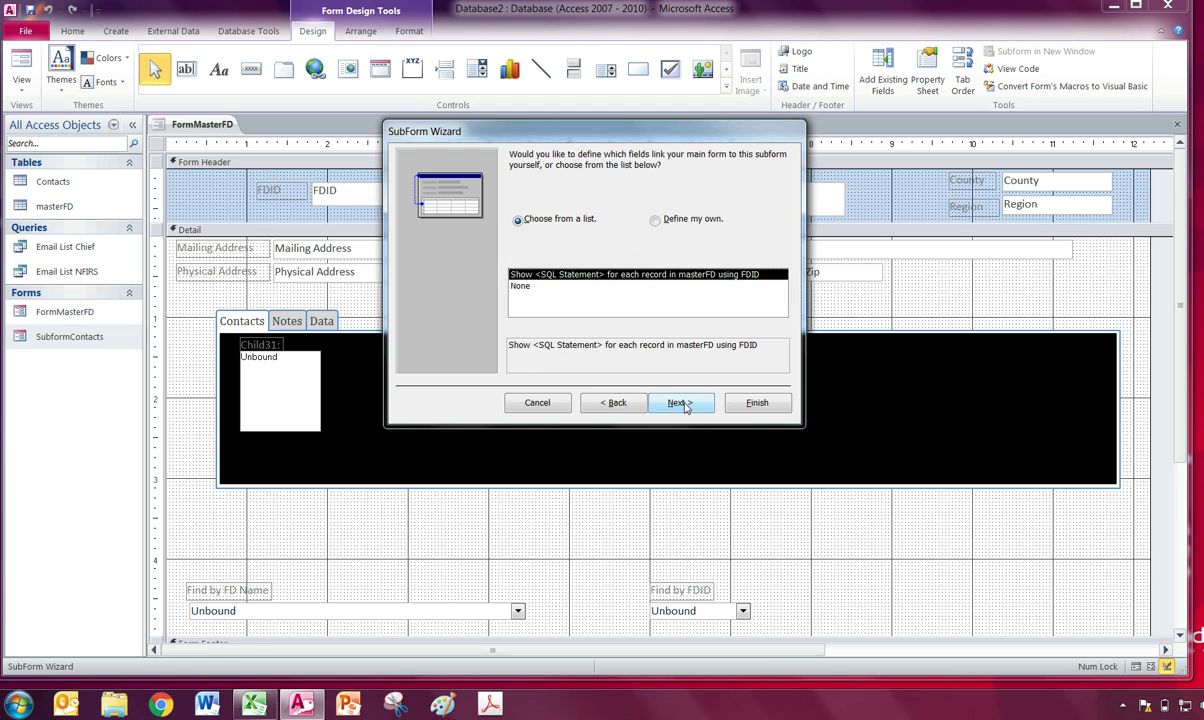
{"action": "left_click", "coordinate": [700, 403]}
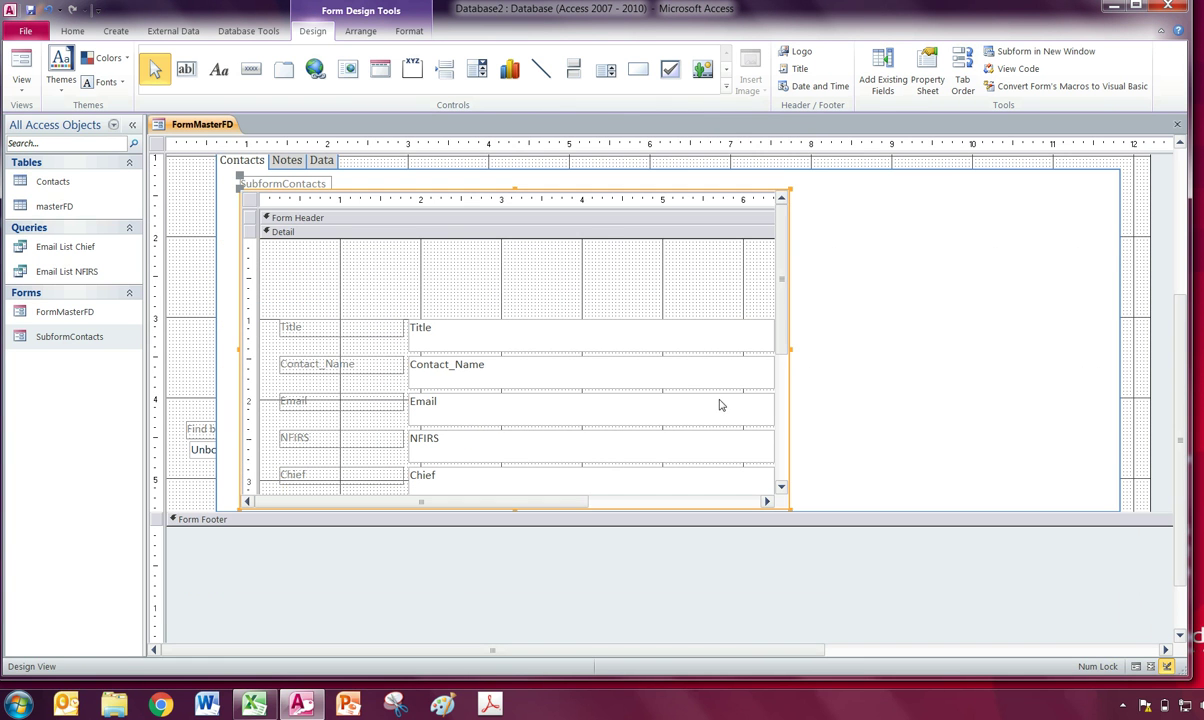
Delete the subform's label, fit it to the Contacts page, and shorten the tab control above the Find boxes.
{"action": "left_click_drag", "start_coordinate": [789, 350], "coordinate": [797, 352]}
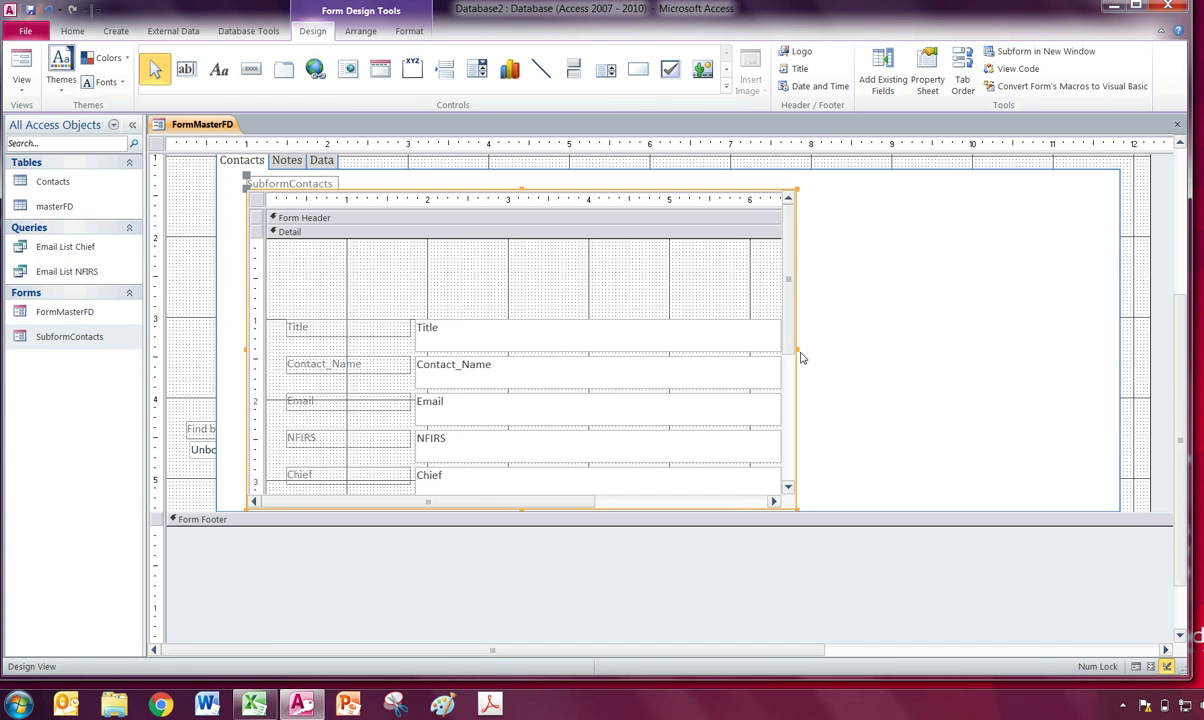
{"action": "left_click", "coordinate": [258, 184]}
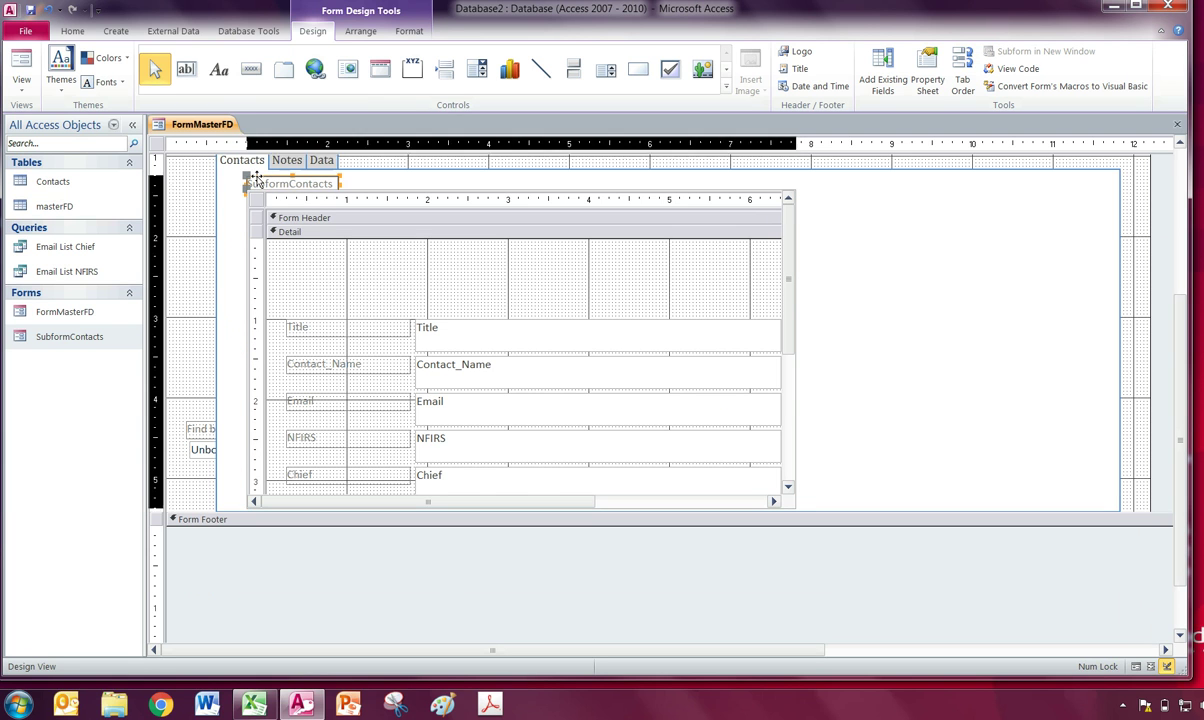
{"action": "key", "text": "Delete"}
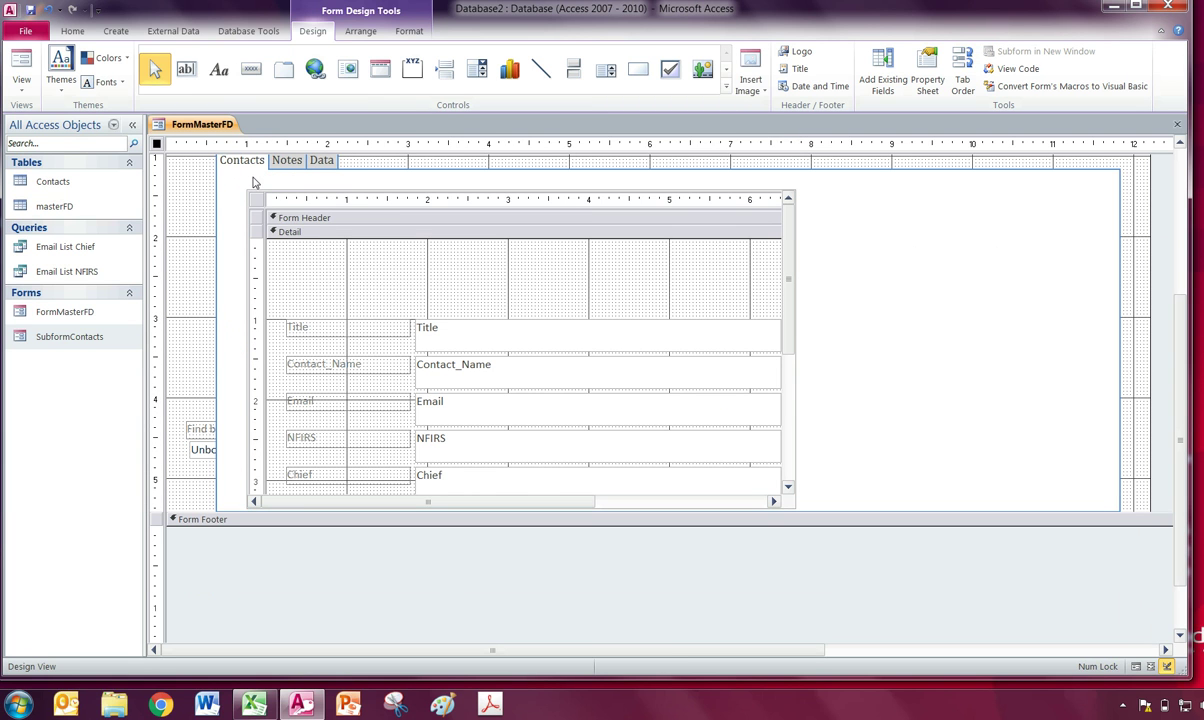
{"action": "left_click_drag", "start_coordinate": [265, 191], "coordinate": [243, 174]}
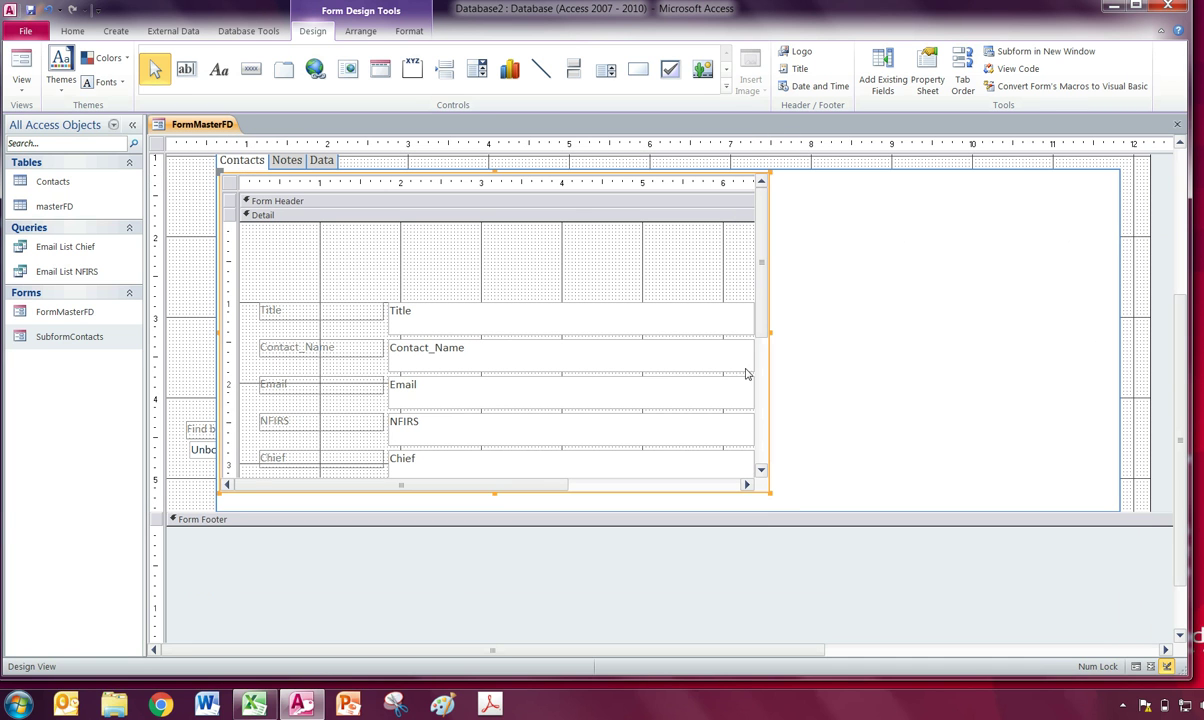
{"action": "left_click_drag", "start_coordinate": [769, 332], "coordinate": [1117, 333]}
{"action": "left_click_drag", "start_coordinate": [666, 492], "coordinate": [670, 325]}
{"action": "left_click", "coordinate": [685, 442]}
{"action": "left_click", "coordinate": [234, 506]}
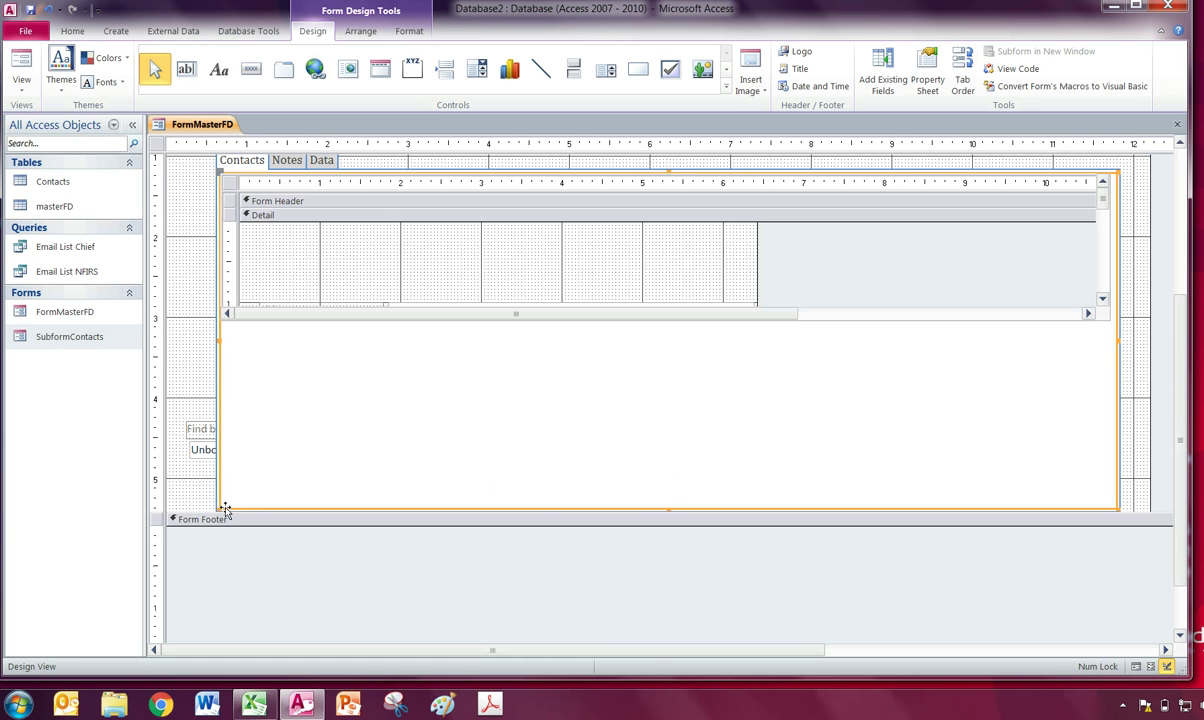
{"action": "left_click_drag", "start_coordinate": [669, 509], "coordinate": [679, 399]}
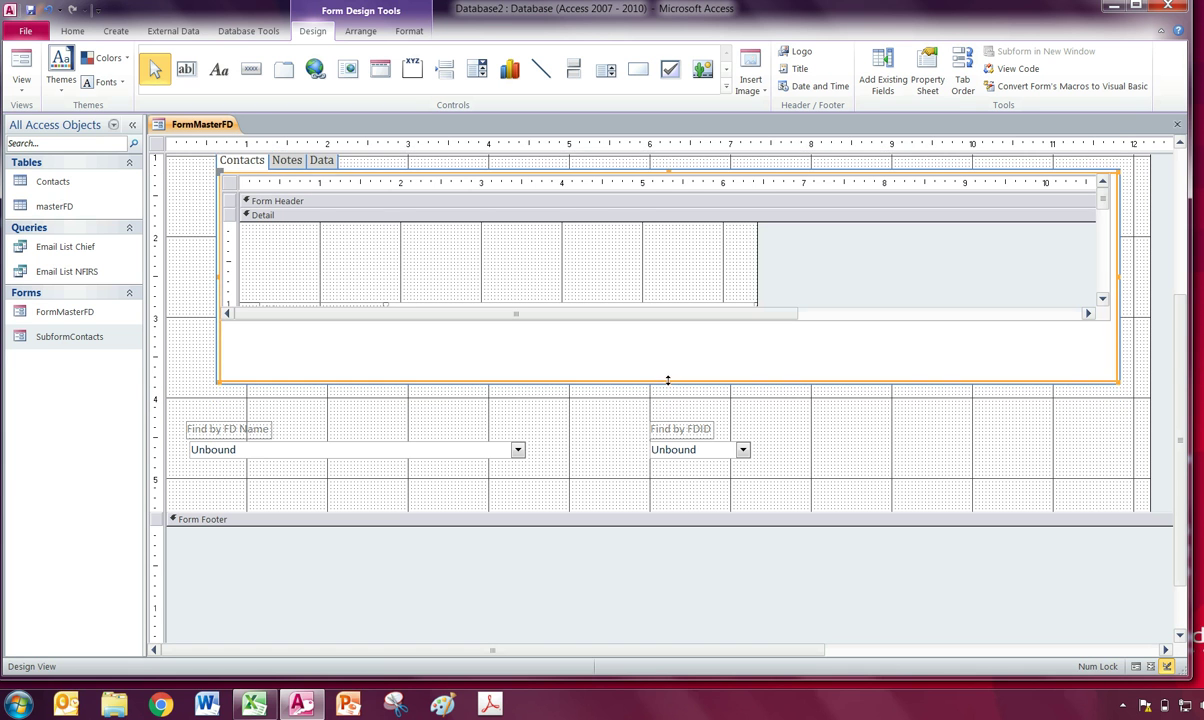
{"action": "scroll", "coordinate": [662, 382], "scroll_direction": "up", "scroll_amount": 1}
{"action": "left_click", "coordinate": [200, 340]}
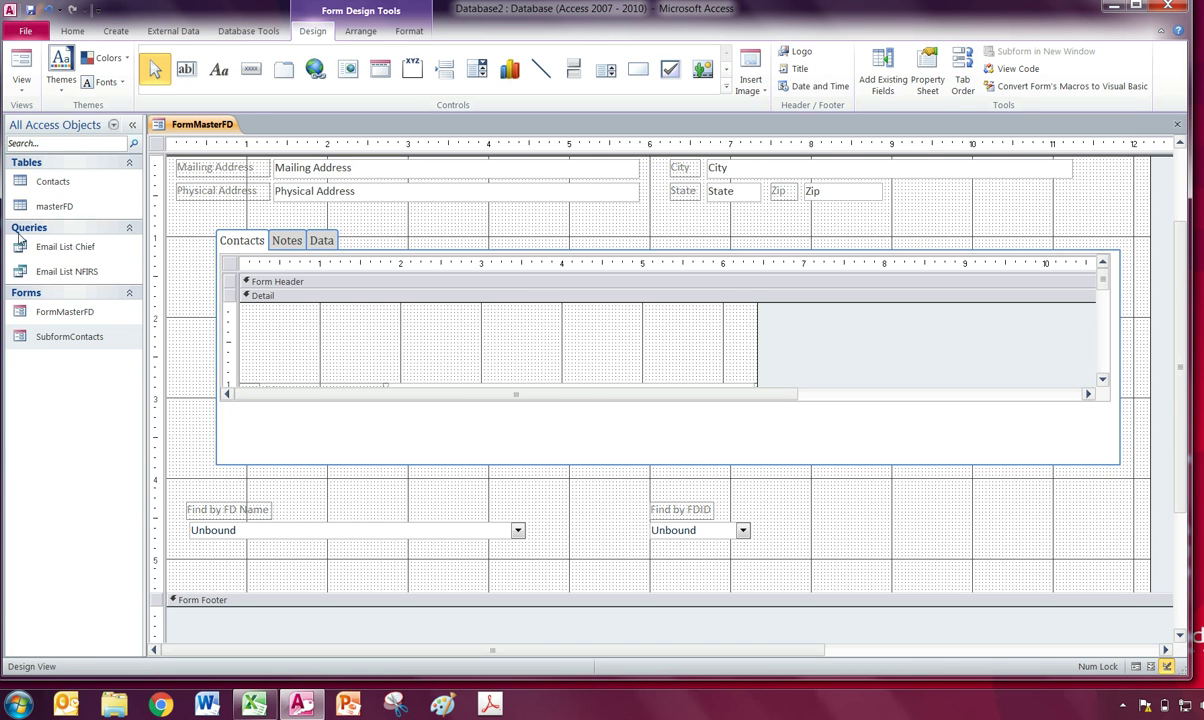
Run the form in Form View and check Humboldt Fire Department's two contacts and the empty Notes page.
{"action": "left_click", "coordinate": [21, 66]}
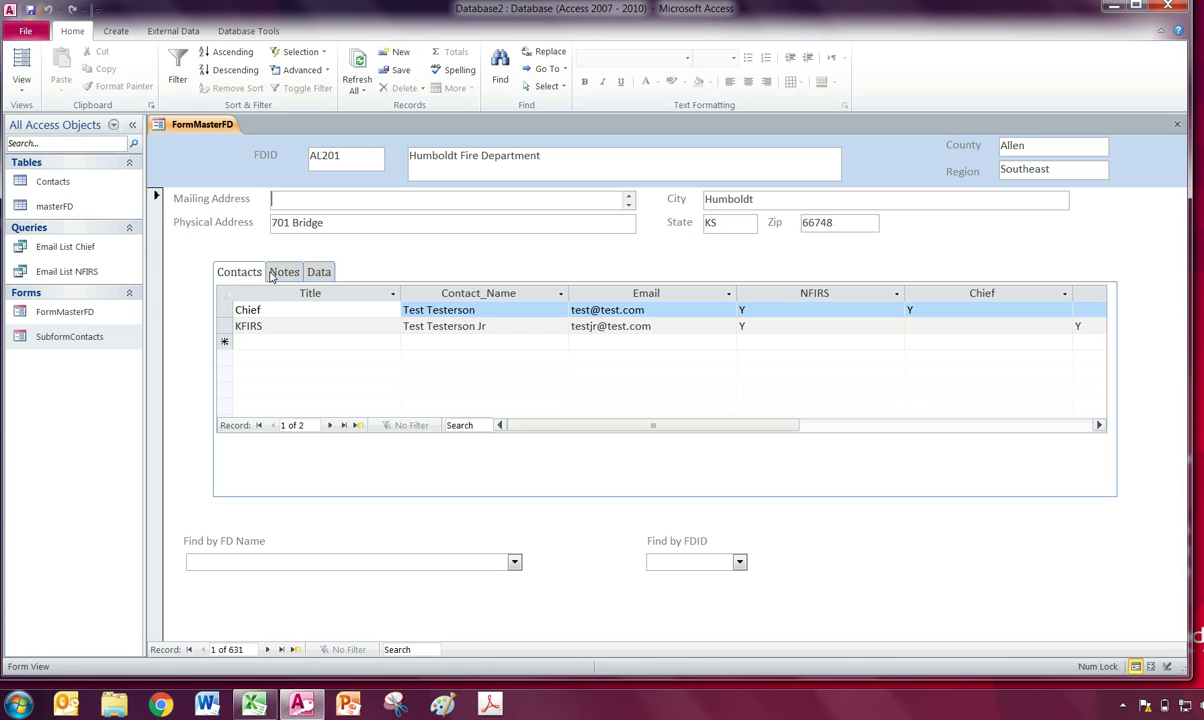
{"action": "left_click", "coordinate": [270, 276]}
{"action": "left_click", "coordinate": [250, 278]}
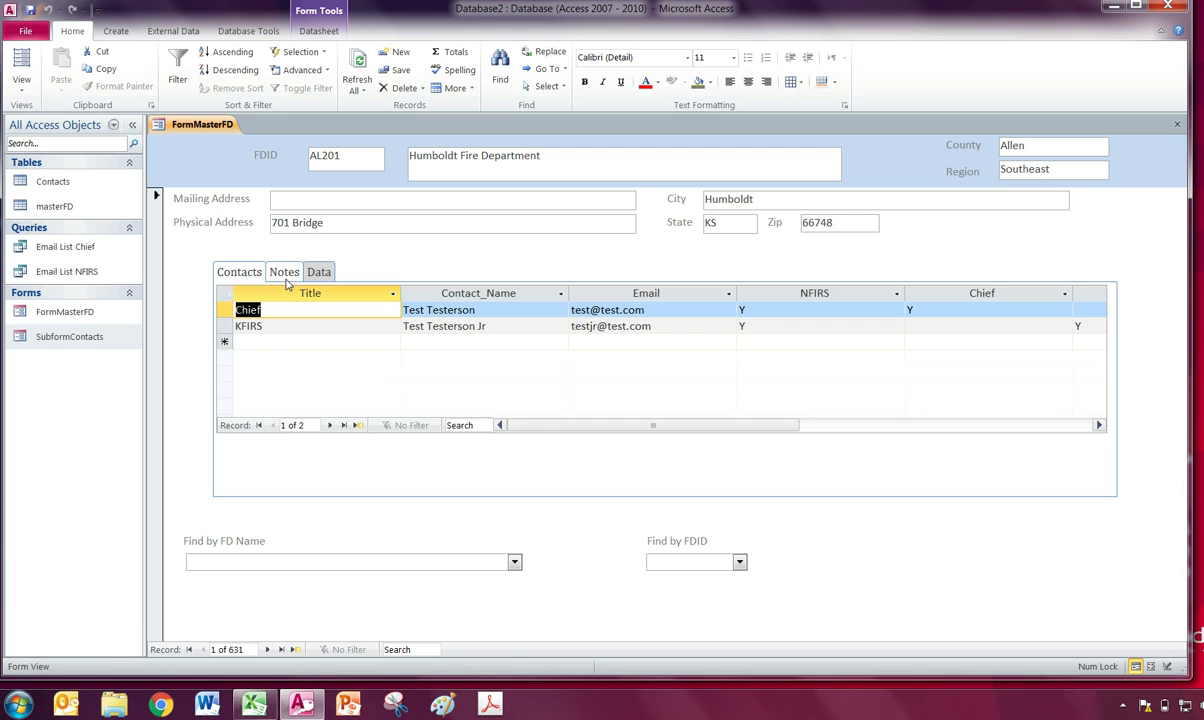
{"action": "left_click", "coordinate": [285, 279]}
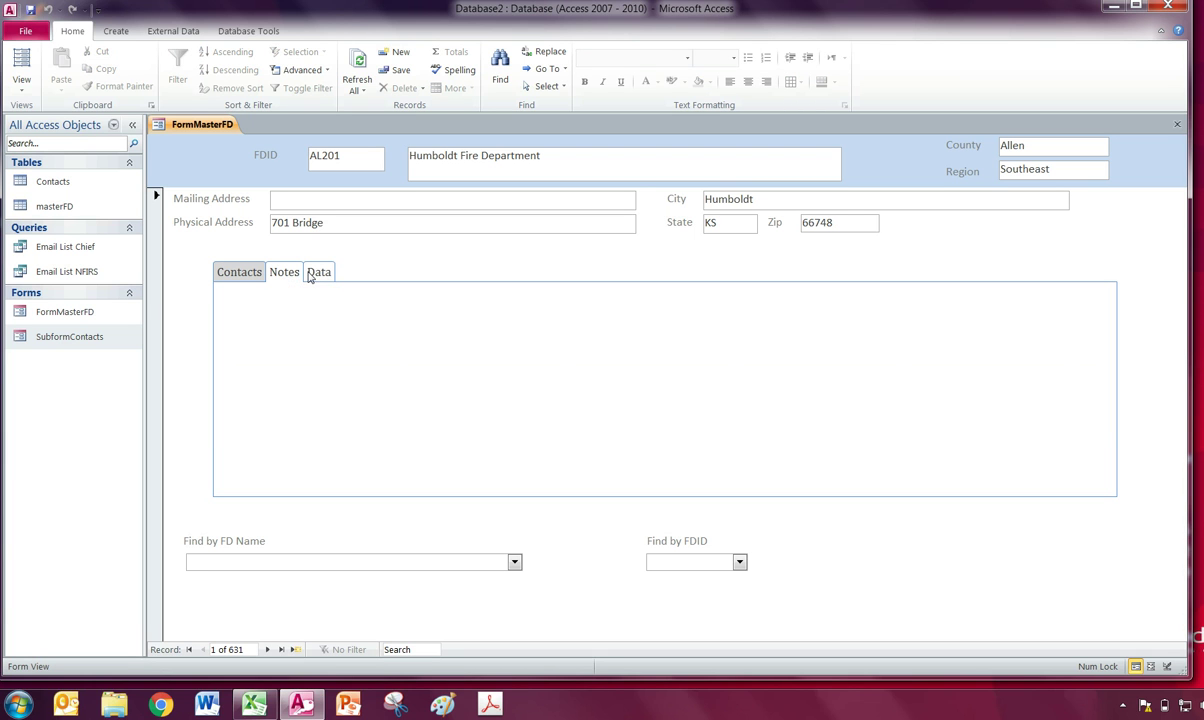
{"action": "left_click", "coordinate": [248, 279]}
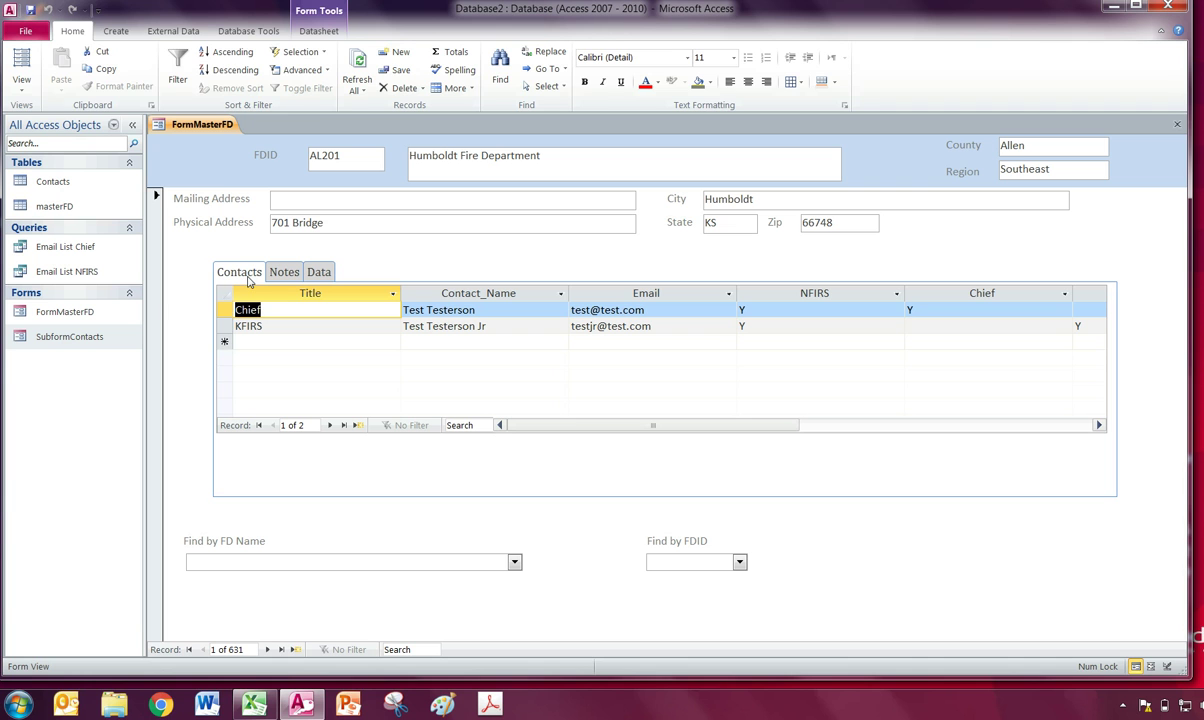
{"action": "left_click", "coordinate": [108, 36]}
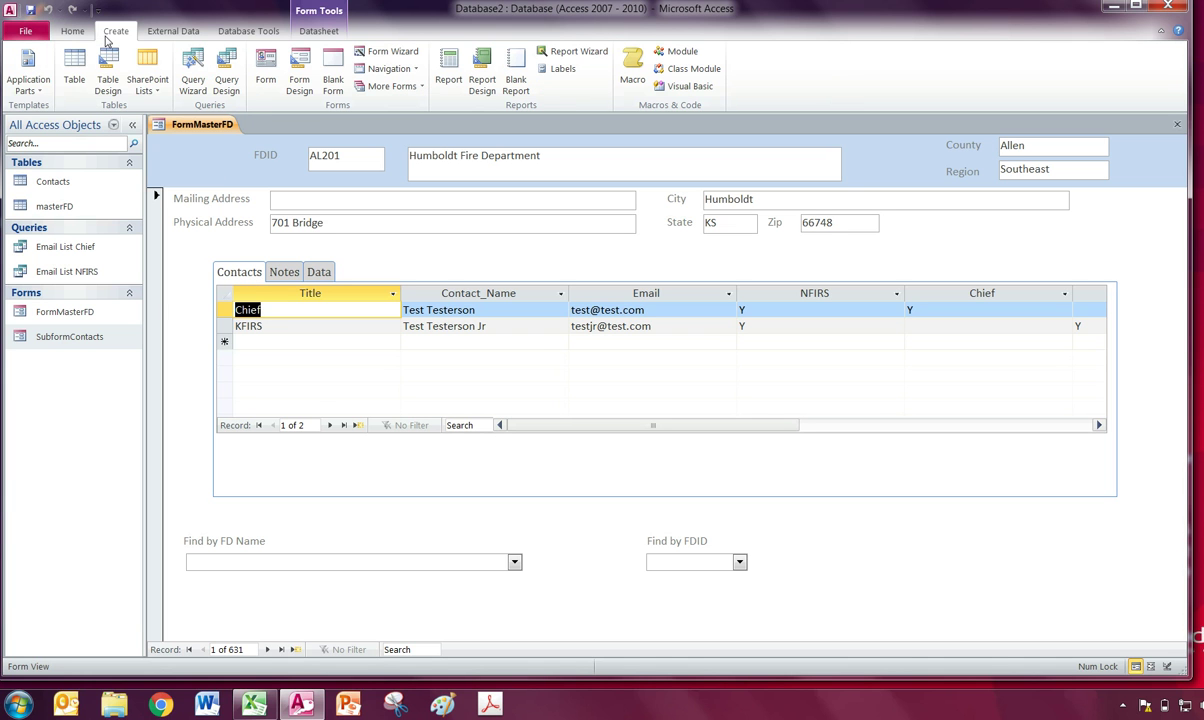
Create a blank table, save it as Notes, and open it in Design View.
{"action": "left_click", "coordinate": [75, 78]}
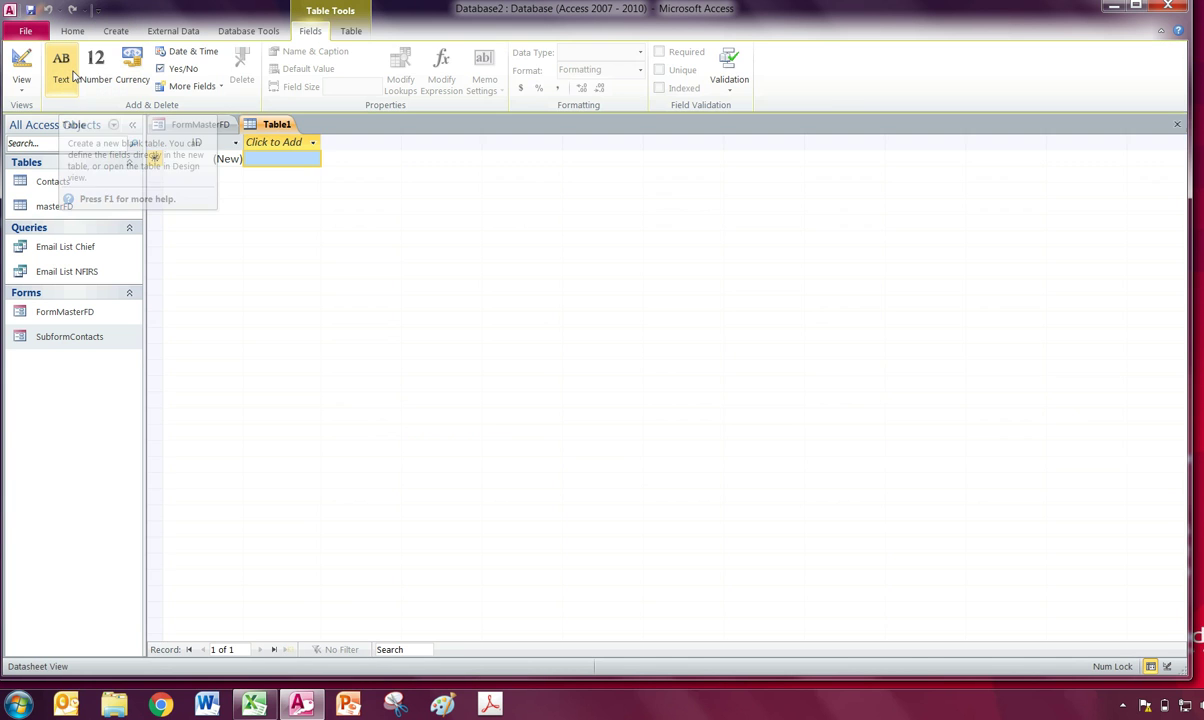
{"action": "left_click", "coordinate": [21, 82]}
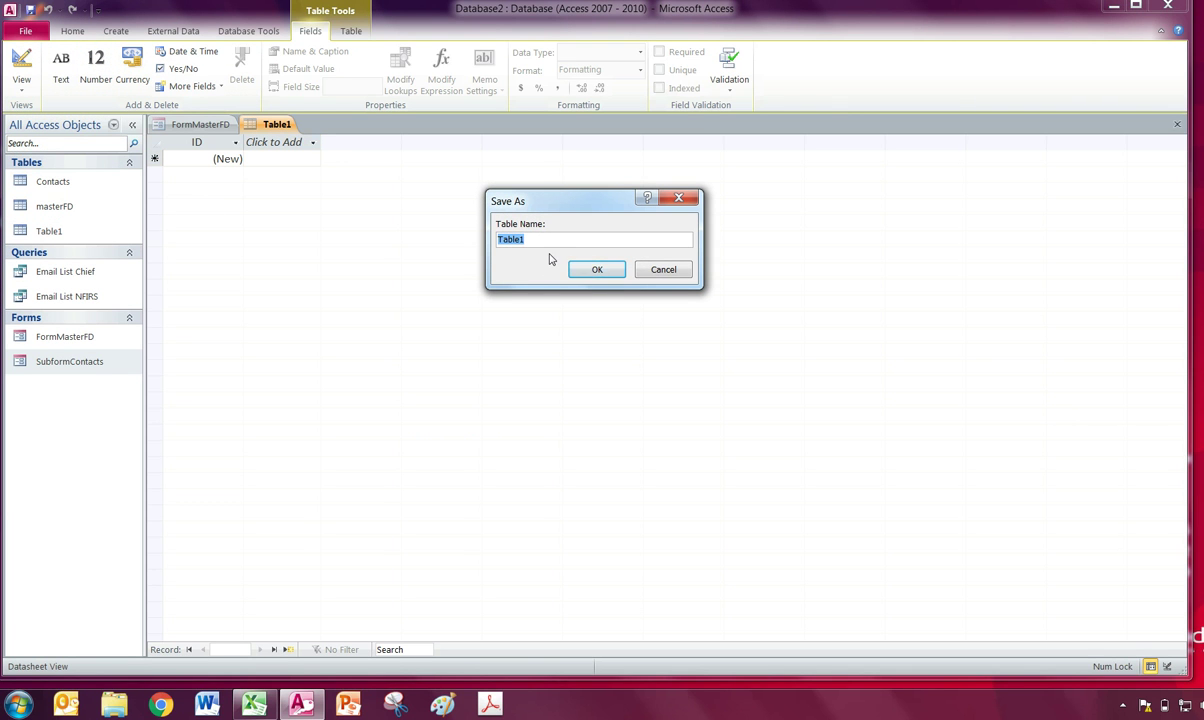
{"action": "type", "text": "Notes"}
{"action": "key", "text": "Return"}
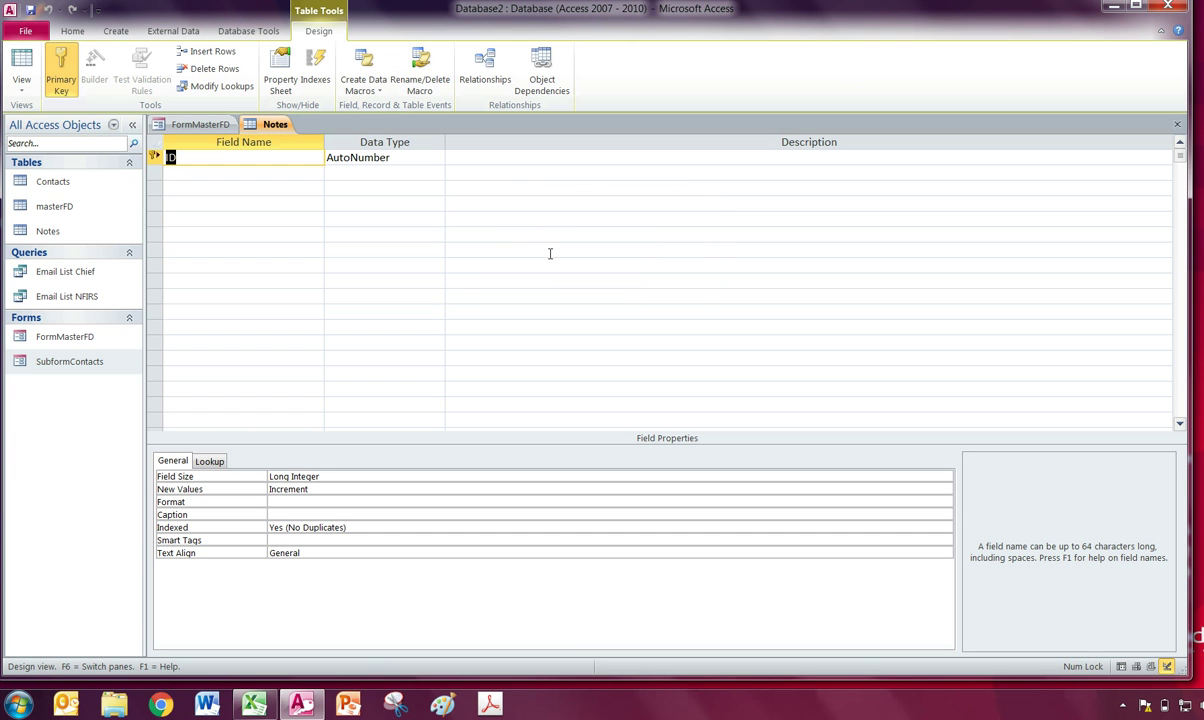
Add a CDate field of type Date/Time formatted as Short Date.
{"action": "left_click", "coordinate": [294, 175]}
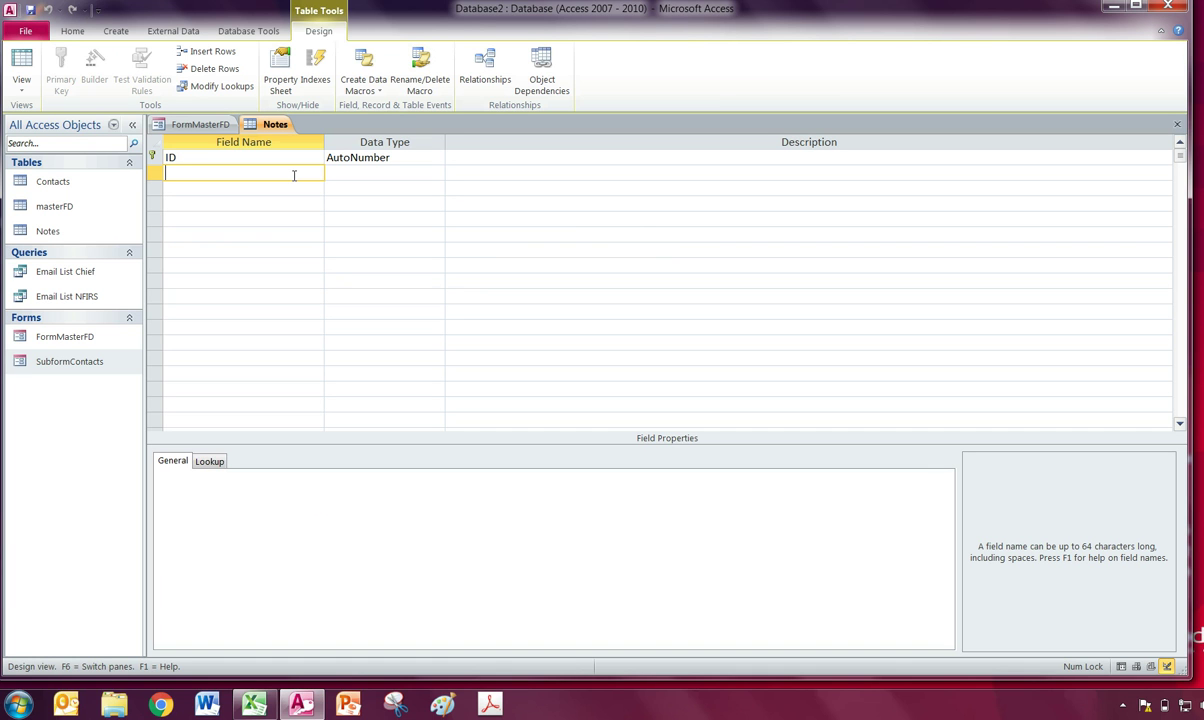
{"action": "type", "text": "CDate"}
{"action": "key", "text": "Tab"}
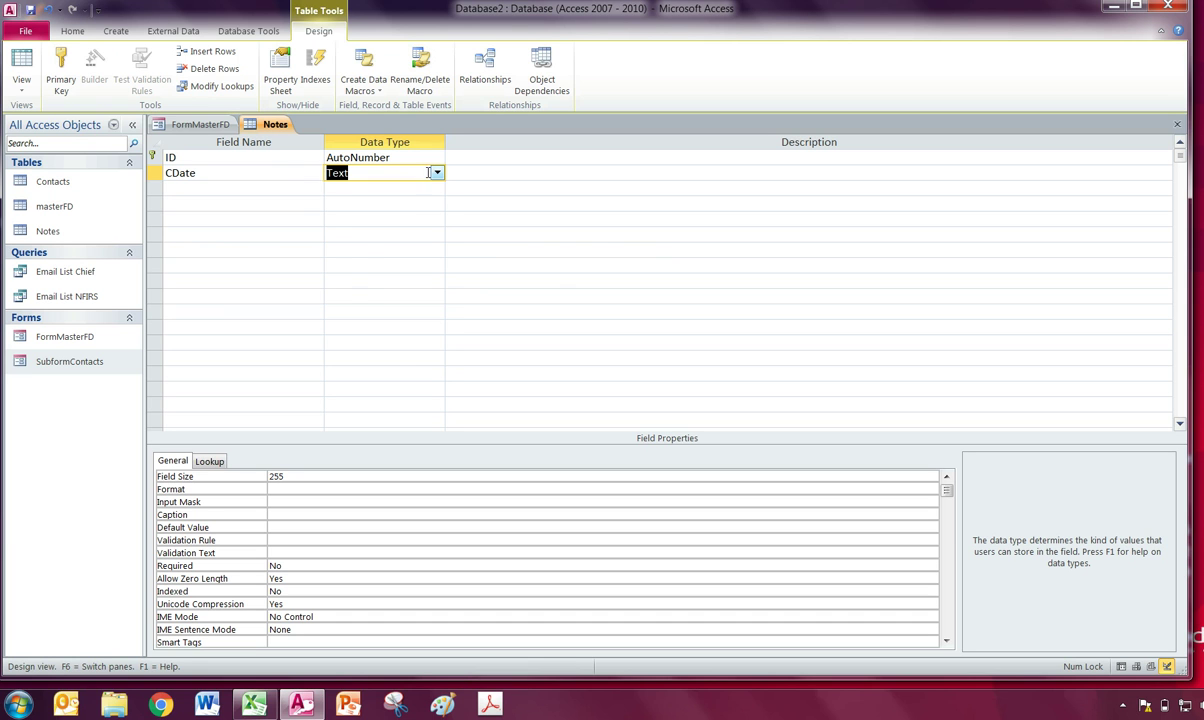
{"action": "left_click", "coordinate": [435, 173]}
{"action": "left_click", "coordinate": [368, 234]}
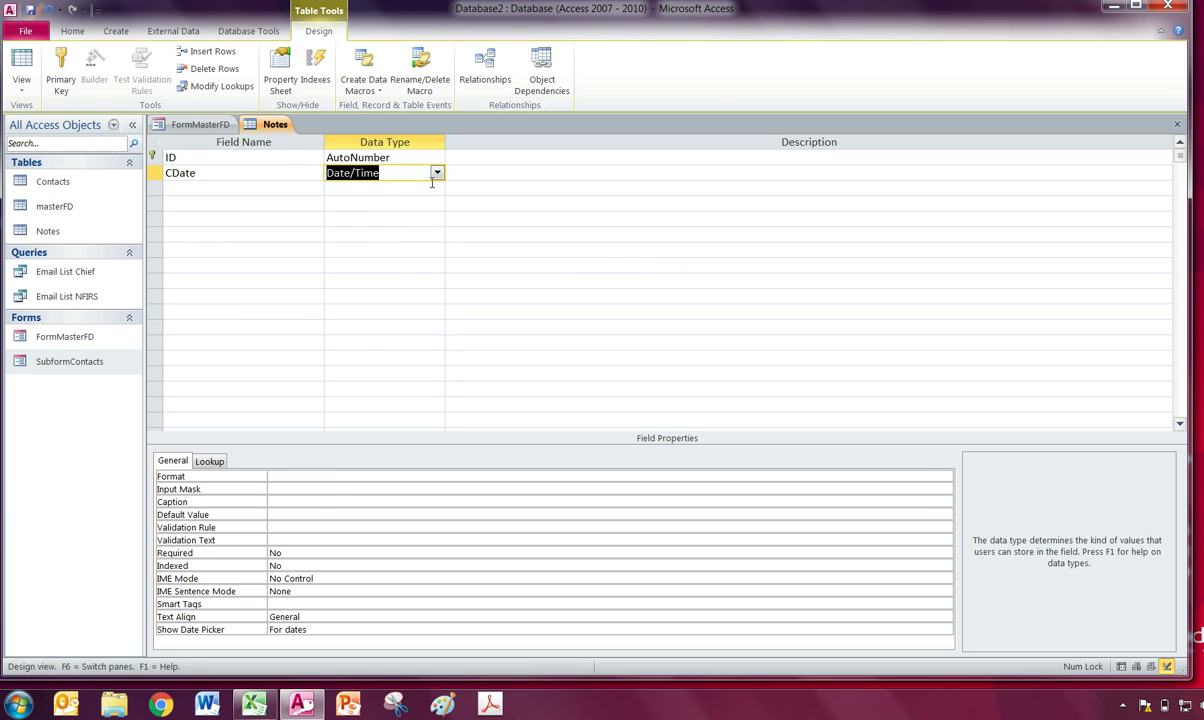
{"action": "left_click", "coordinate": [338, 481]}
{"action": "left_click", "coordinate": [945, 478]}
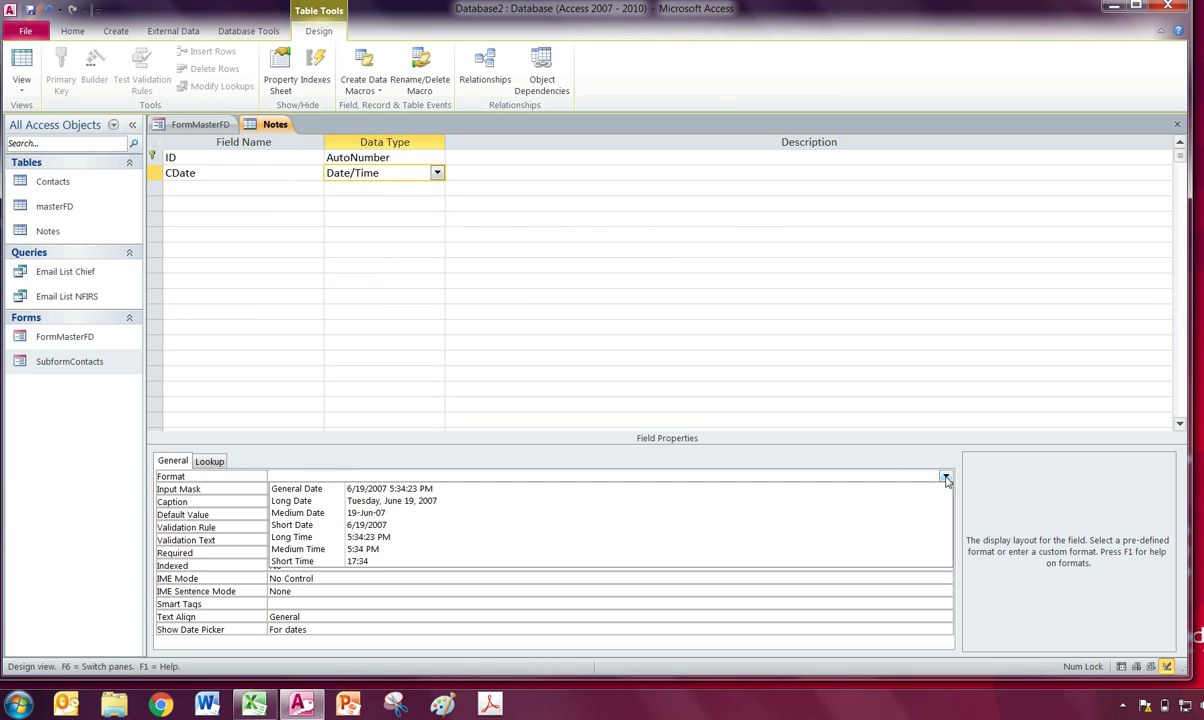
{"action": "left_click", "coordinate": [374, 524]}
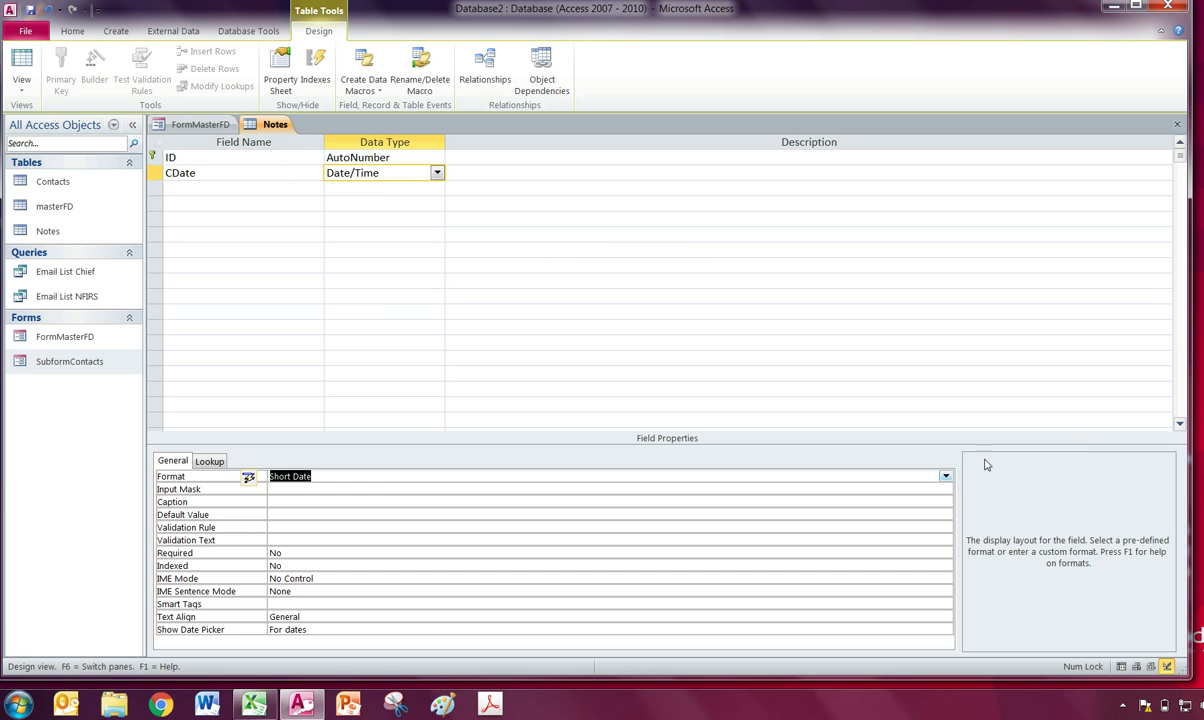
Add ContactName and Notes text fields, a Followup Yes/No field, and an Employee field.
{"action": "left_click", "coordinate": [230, 188]}
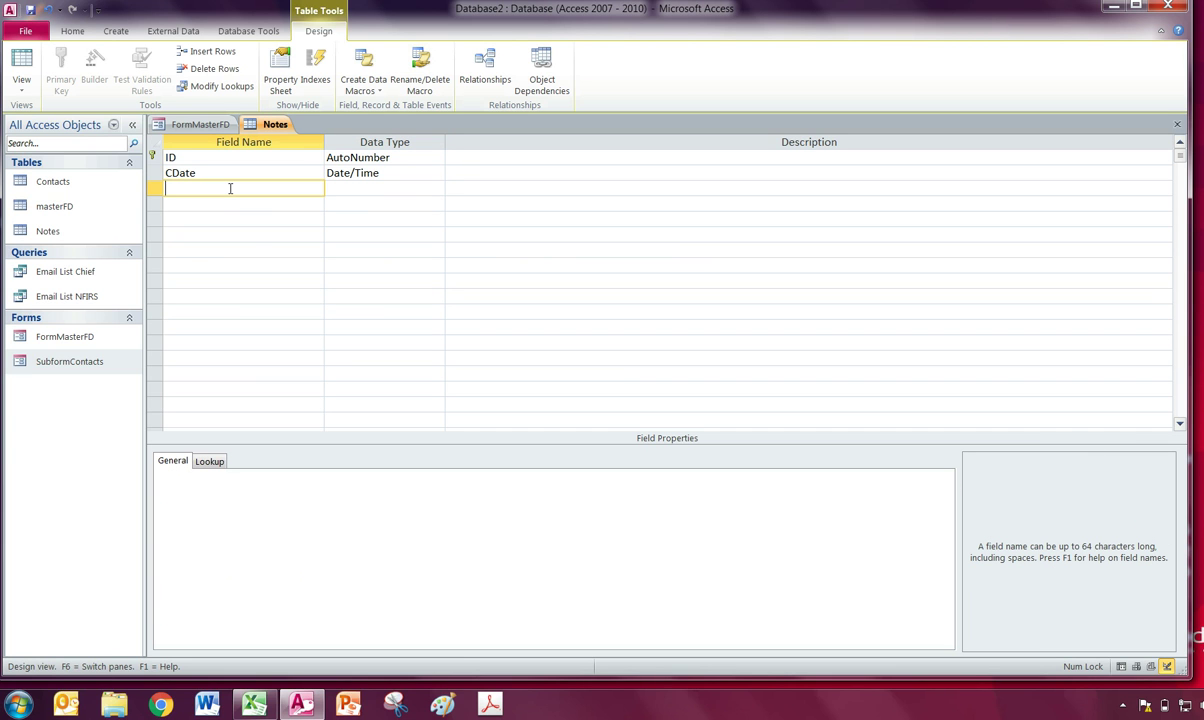
{"action": "type", "text": "ContactName"}
{"action": "key", "text": "Tab"}
{"action": "key", "text": "Tab"}
{"action": "key", "text": "Tab"}
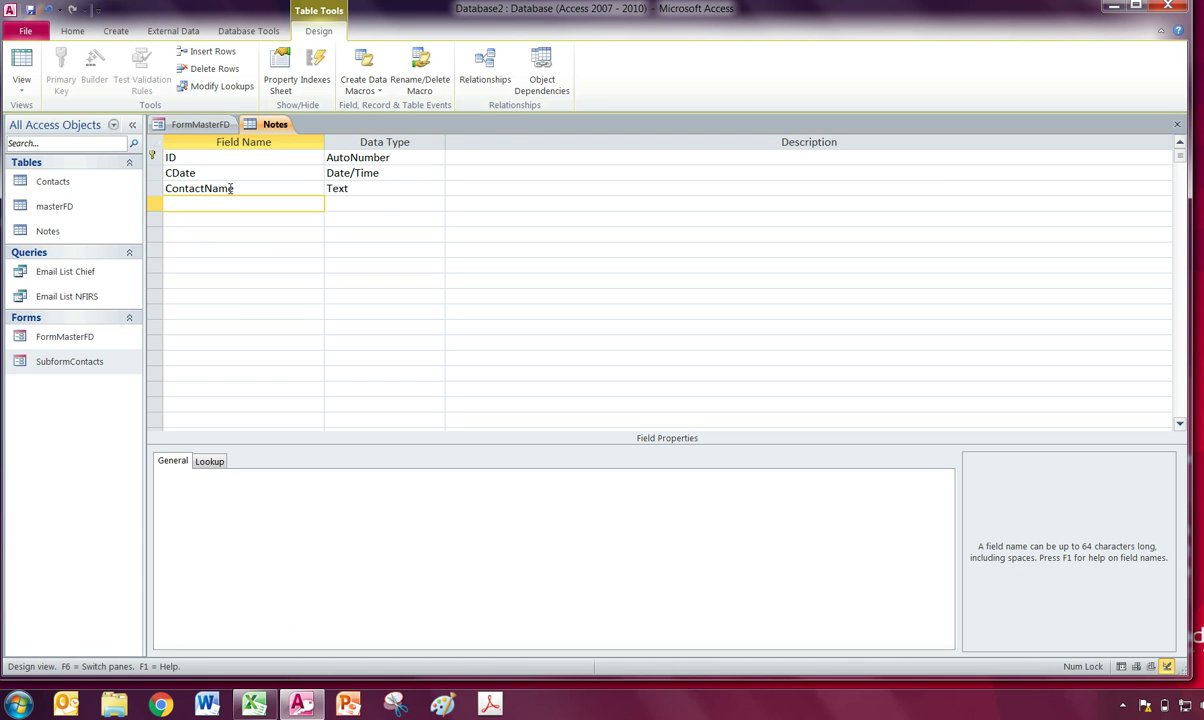
{"action": "type", "text": "Notes"}
{"action": "key", "text": "Tab"}
{"action": "key", "text": "Tab"}
{"action": "key", "text": "Tab"}
{"action": "type", "text": "Follow"}
{"action": "key", "text": "Tab"}
{"action": "type", "text": "y"}
{"action": "key", "text": "Tab"}
{"action": "key", "text": "Tab"}
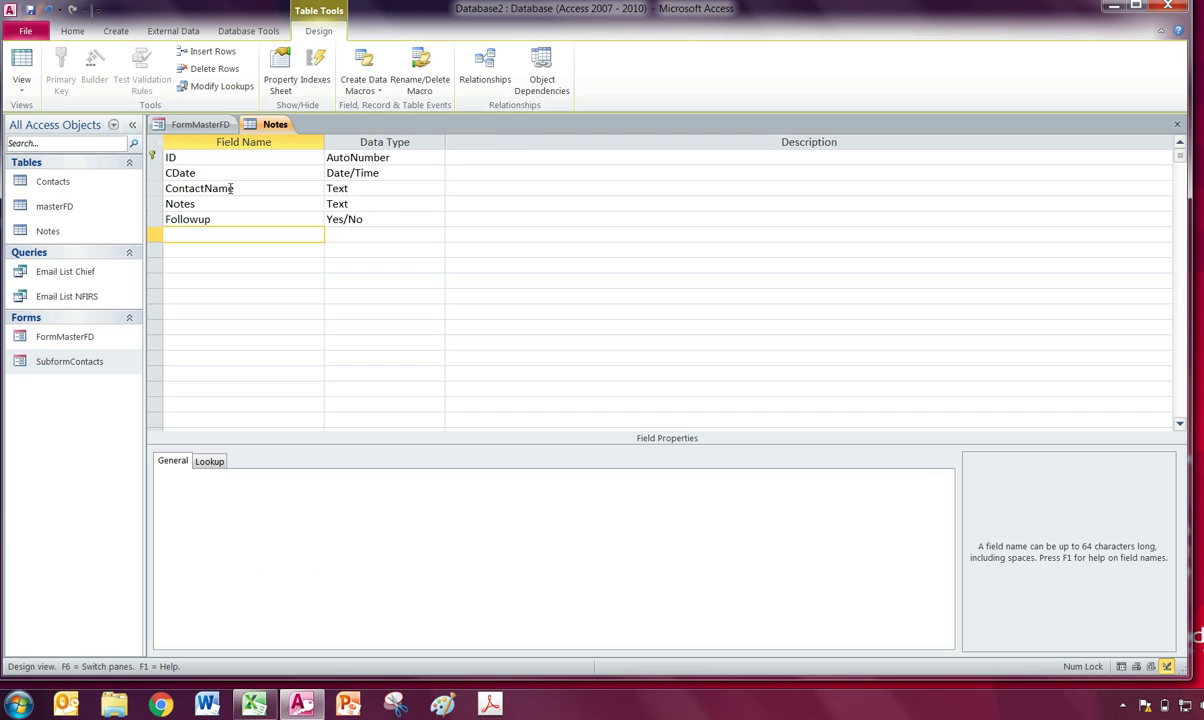
{"action": "type", "text": "Employe"}
{"action": "key", "text": "Tab"}
{"action": "key", "text": "Tab"}
{"action": "key", "text": "Tab"}
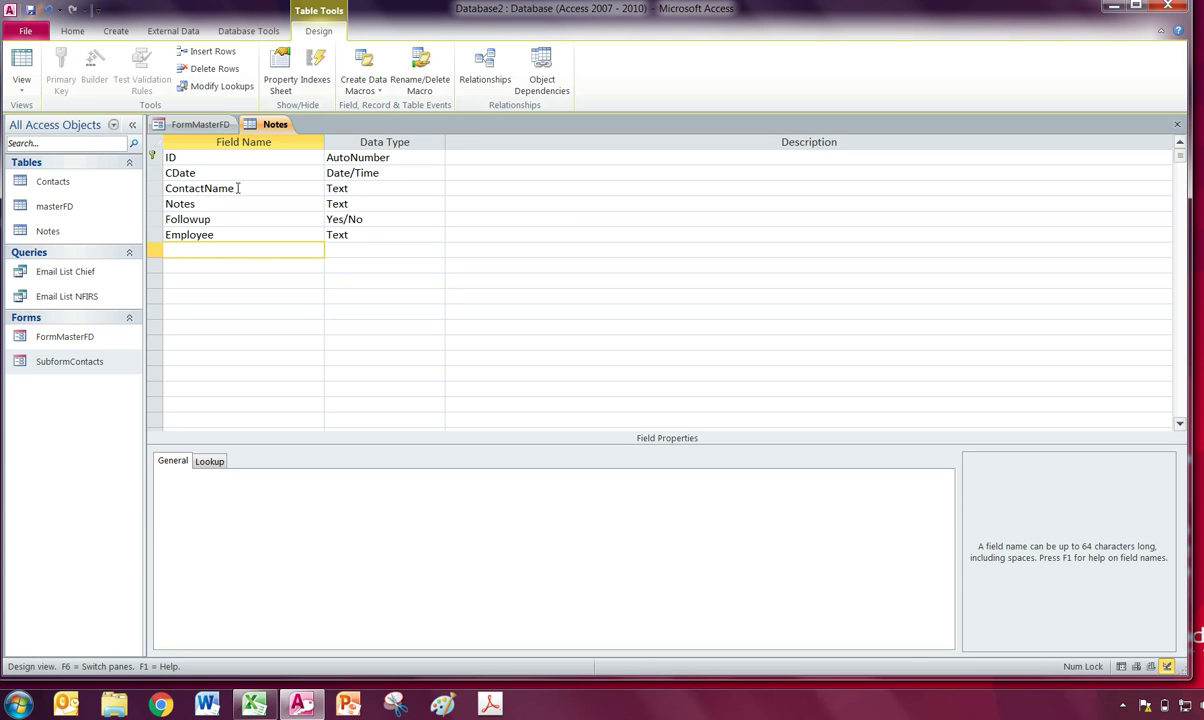
Save and close the Notes table design.
{"action": "left_click", "coordinate": [210, 236]}
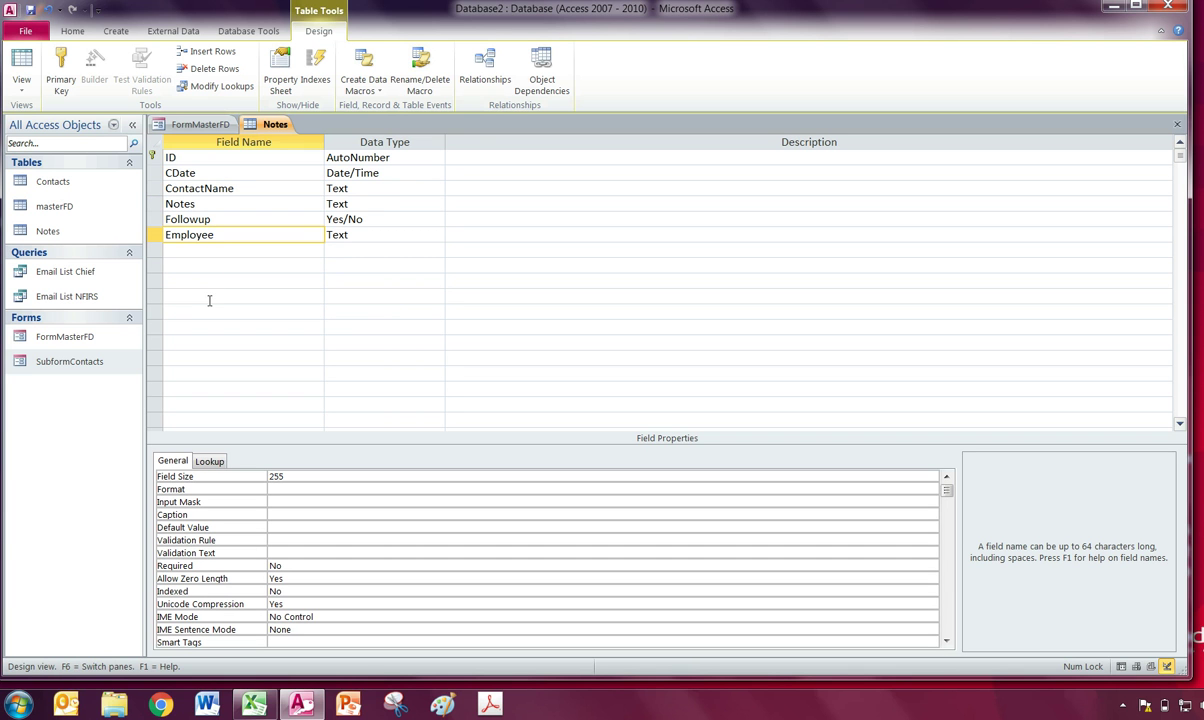
{"action": "left_click", "coordinate": [1177, 124]}
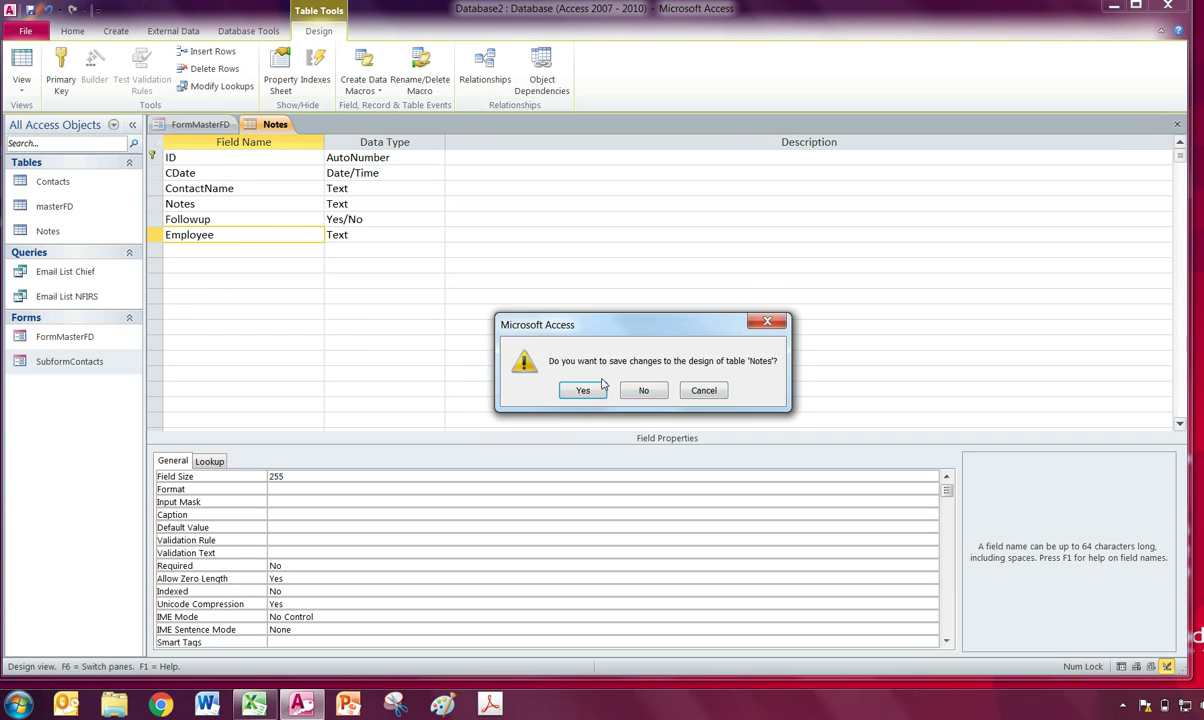
{"action": "left_click", "coordinate": [645, 390]}
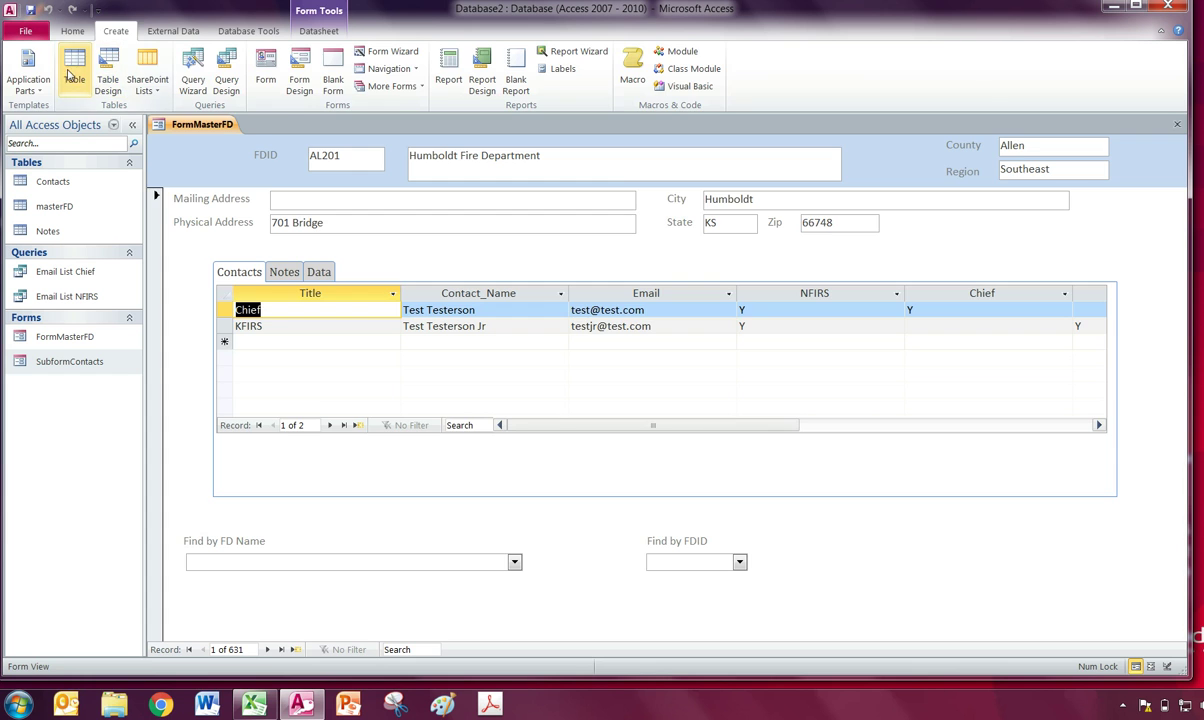
Create a blank table in Design View and enter Data as its name.
{"action": "left_click", "coordinate": [70, 75]}
{"action": "left_click", "coordinate": [32, 91]}
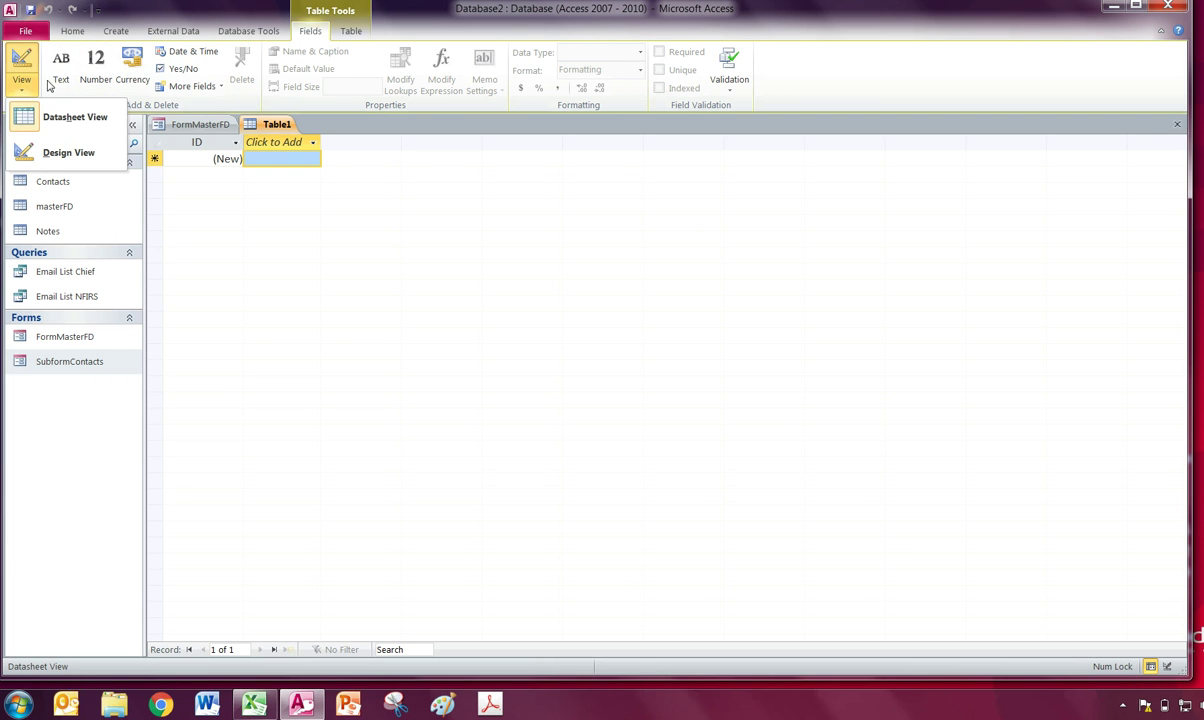
{"action": "left_click", "coordinate": [56, 150]}
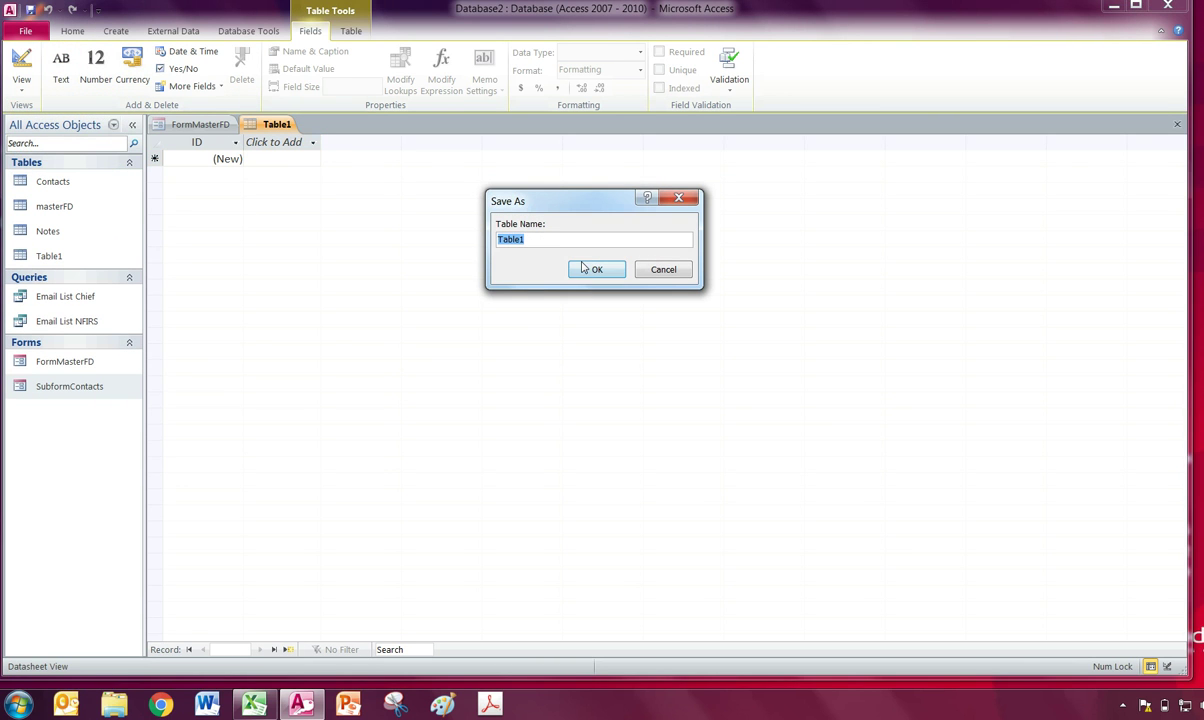
{"action": "type", "text": "Data"}
Save the table as Data and add a DateRE field of type Date/Time with Short Date format.
{"action": "left_click", "coordinate": [596, 271]}
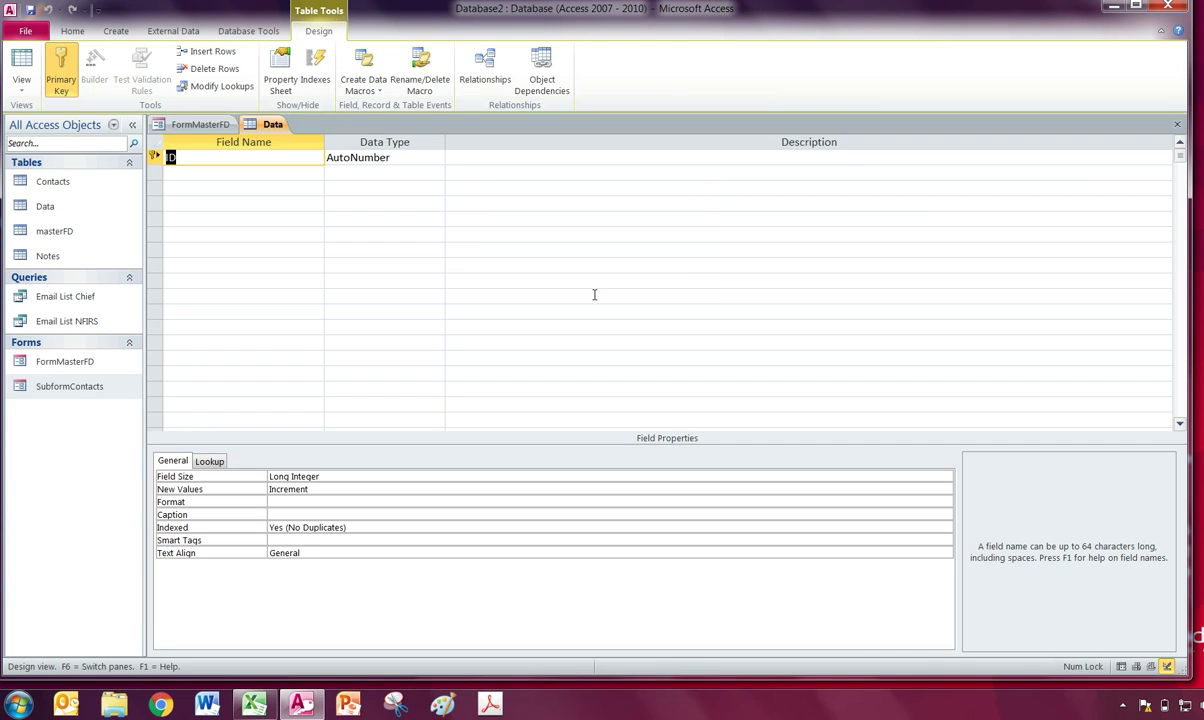
{"action": "left_click", "coordinate": [252, 169]}
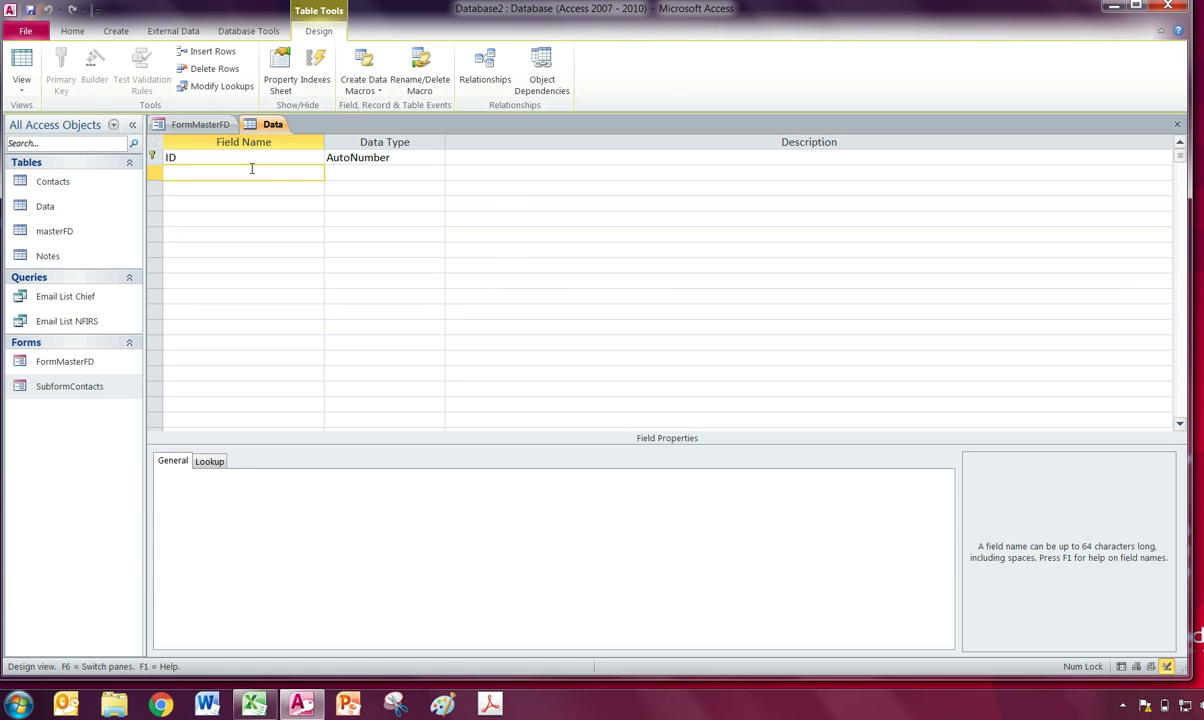
{"action": "type", "text": "DateRE"}
{"action": "key", "text": "Tab"}
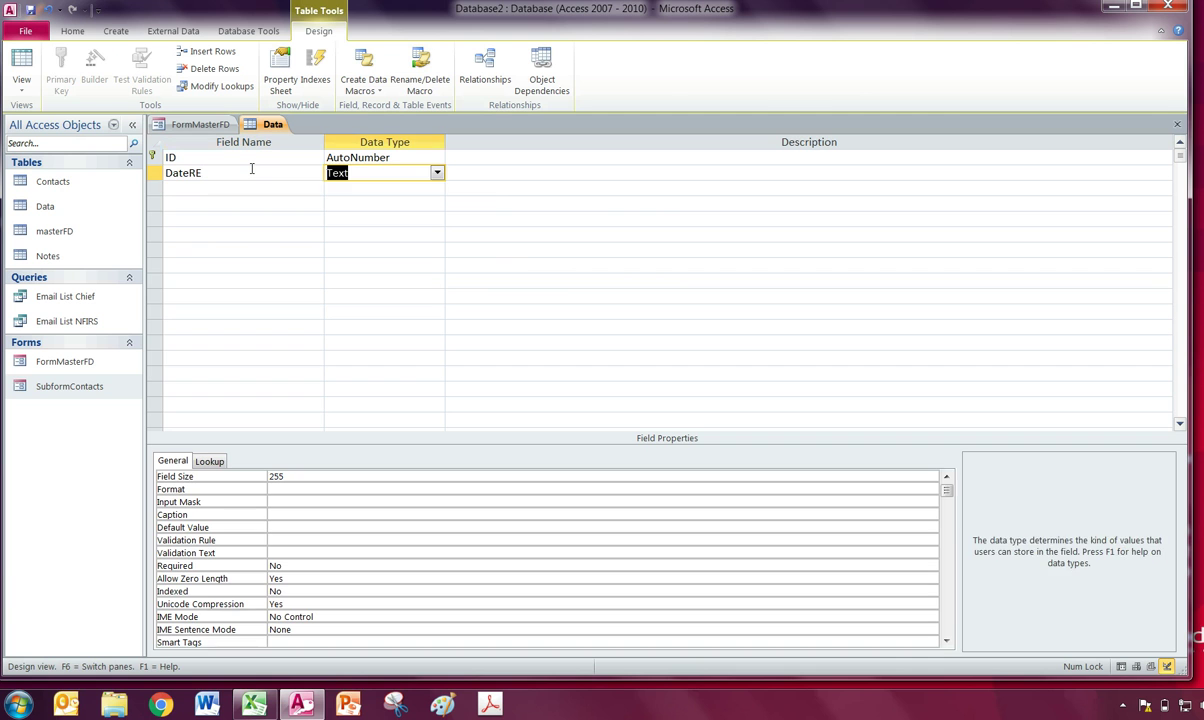
{"action": "key", "text": "Tab"}
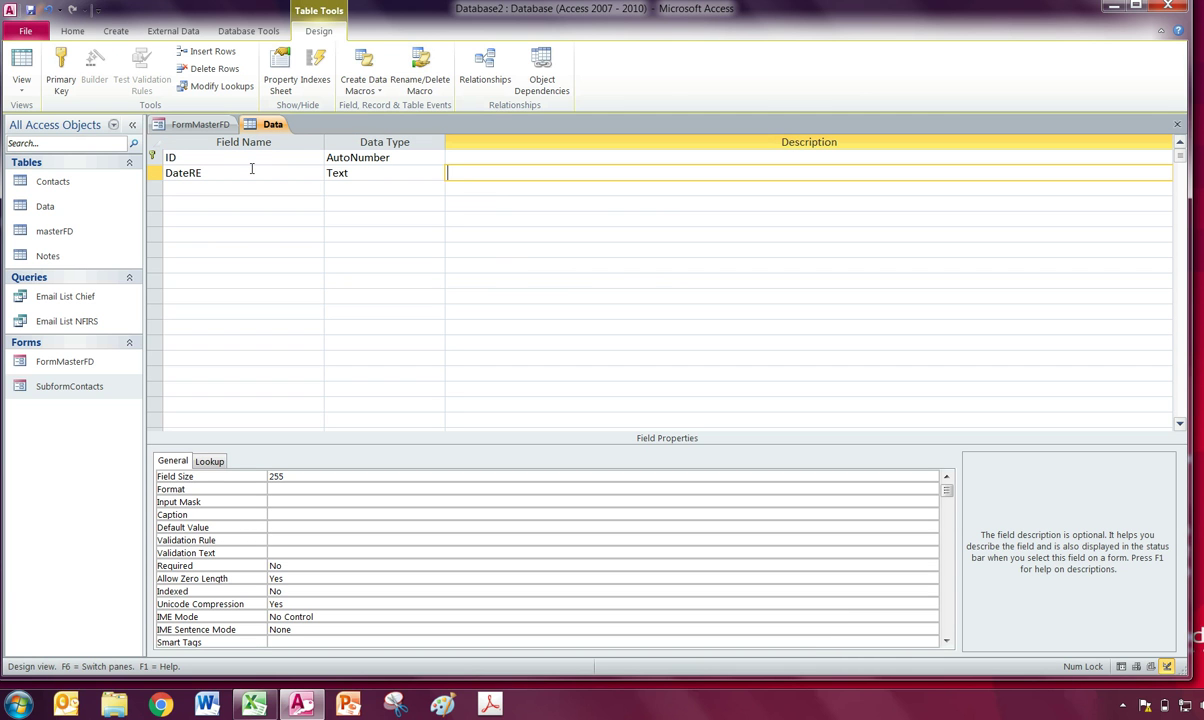
{"action": "left_click", "coordinate": [365, 174]}
{"action": "left_click", "coordinate": [437, 173]}
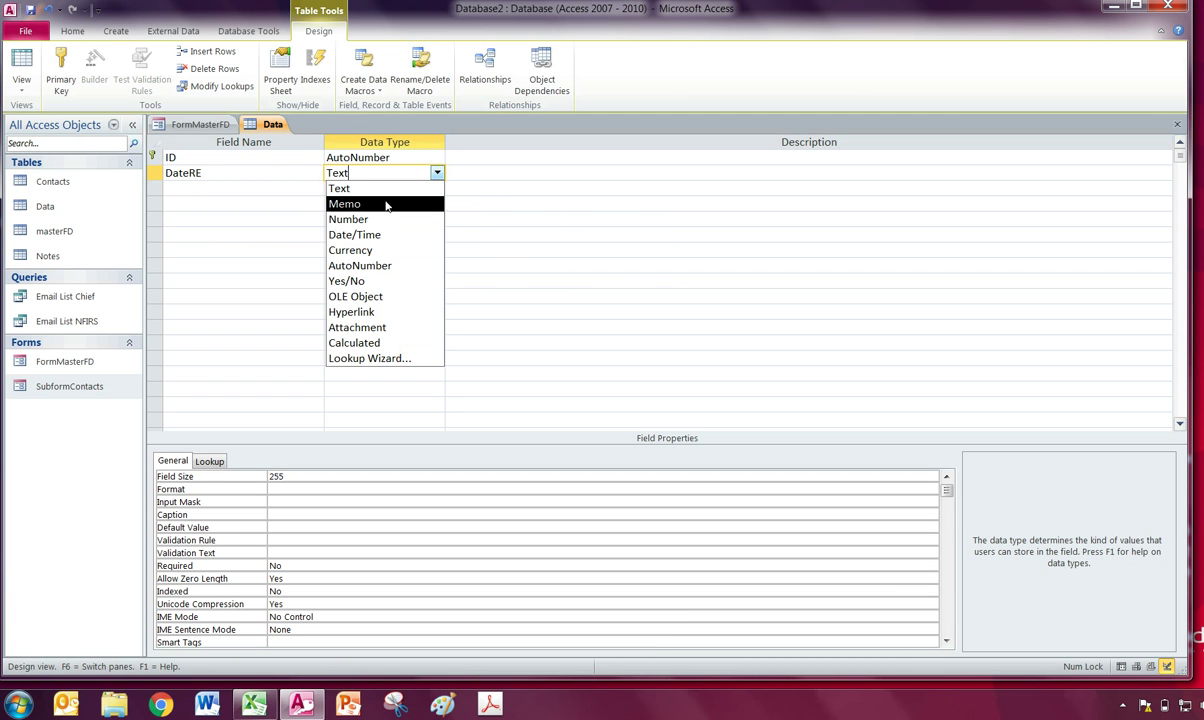
{"action": "left_click", "coordinate": [384, 234]}
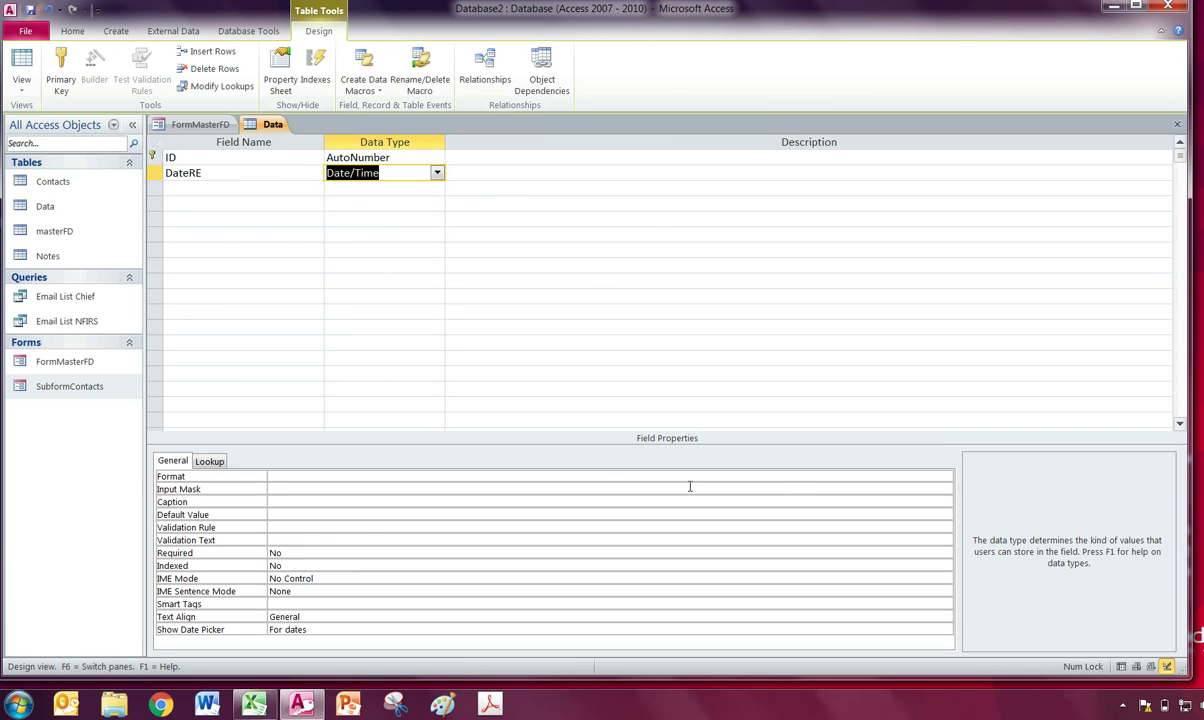
{"action": "left_click", "coordinate": [809, 477]}
{"action": "left_click", "coordinate": [944, 476]}
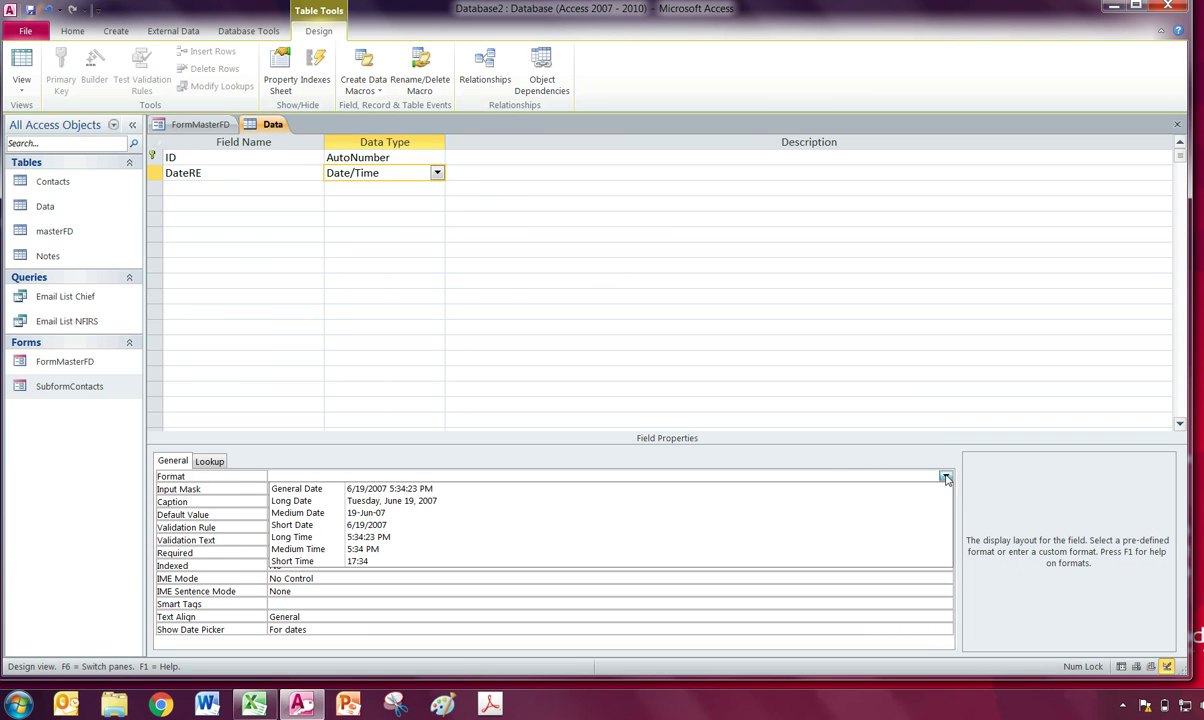
{"action": "left_click", "coordinate": [358, 525]}
Add Subject and RE By as Text fields and Raw Data as a Yes/No field, then close the design.
{"action": "left_click", "coordinate": [275, 190]}
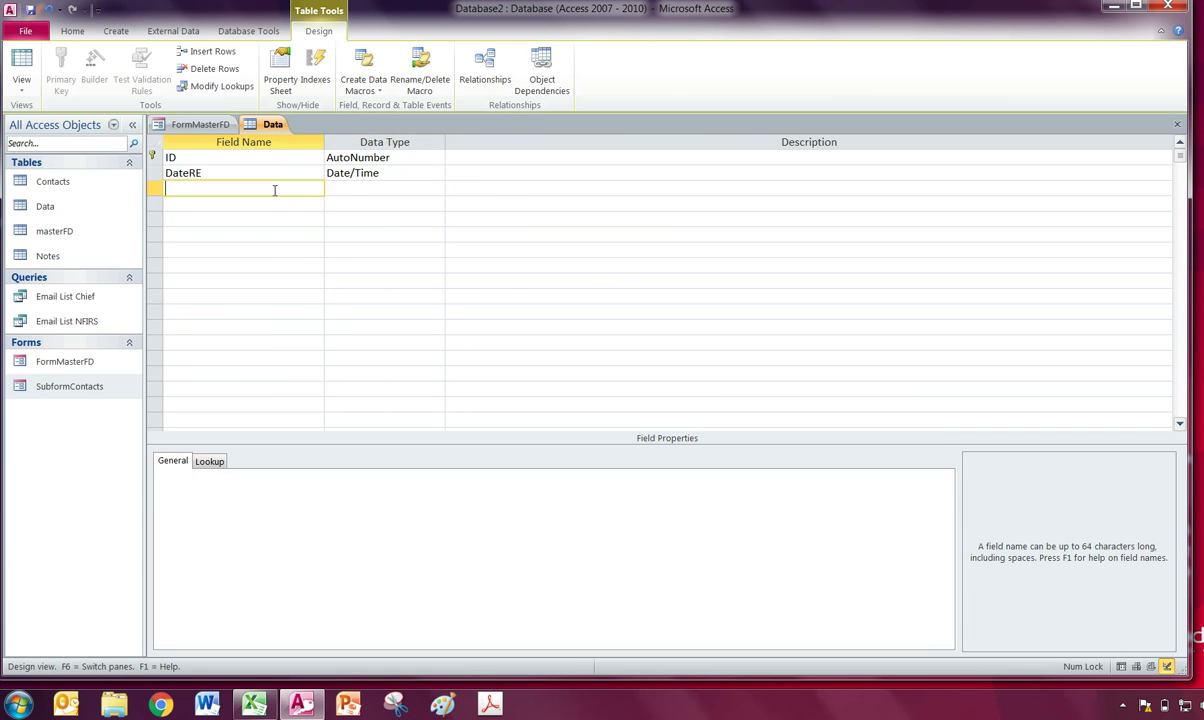
{"action": "type", "text": "Subject"}
{"action": "key", "text": "Return"}
{"action": "key", "text": "Return"}
{"action": "key", "text": "Return"}
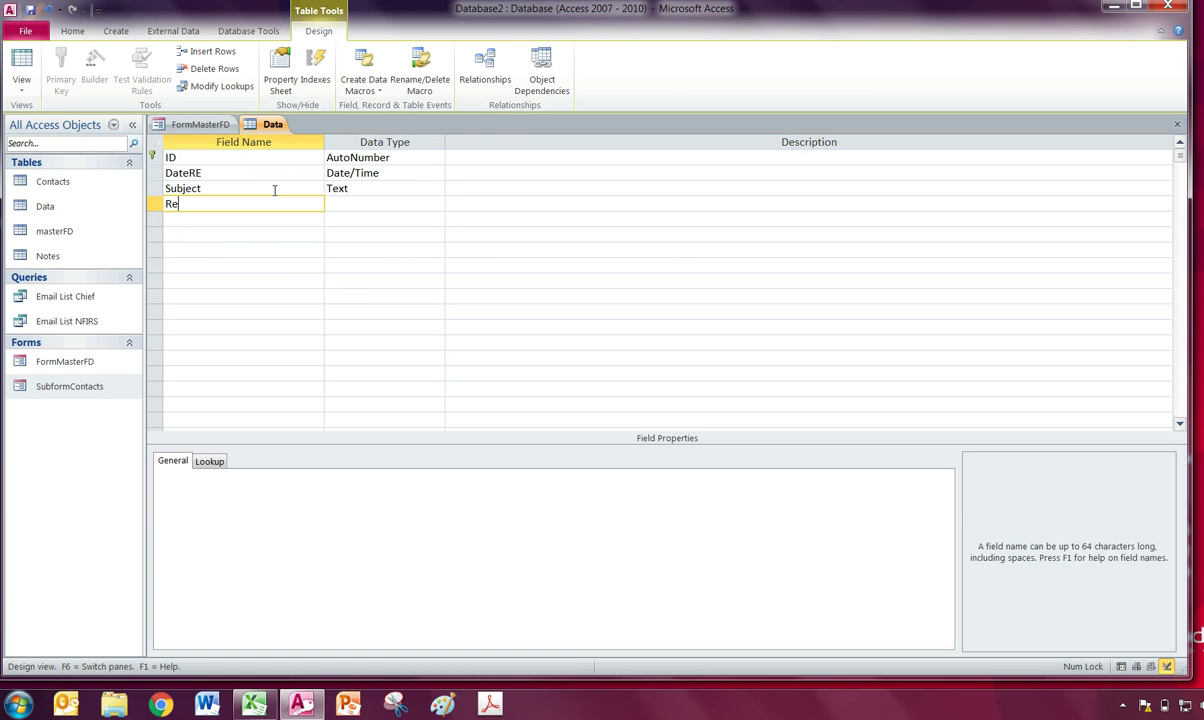
{"action": "type", "text": "RE By"}
{"action": "key", "text": "Return"}
{"action": "key", "text": "Return"}
{"action": "key", "text": "Return"}
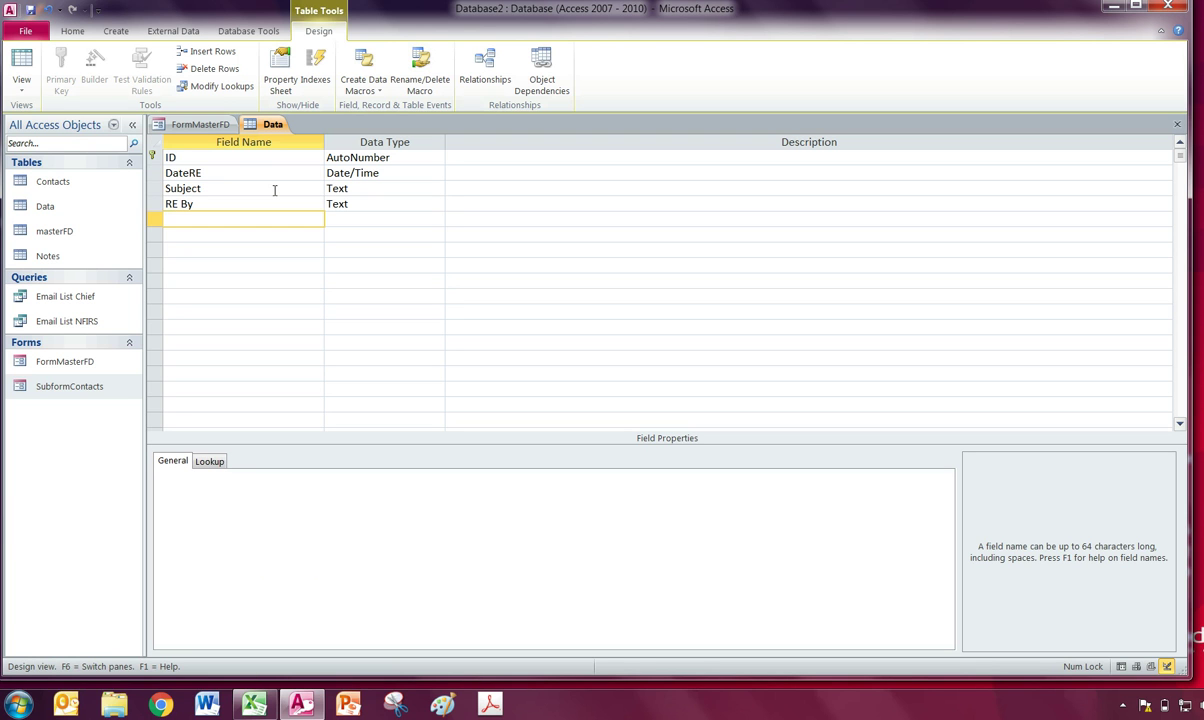
{"action": "type", "text": "Raw Dat"}
{"action": "key", "text": "Tab"}
{"action": "type", "text": "Yes/No"}
{"action": "key", "text": "Tab"}
{"action": "key", "text": "Tab"}
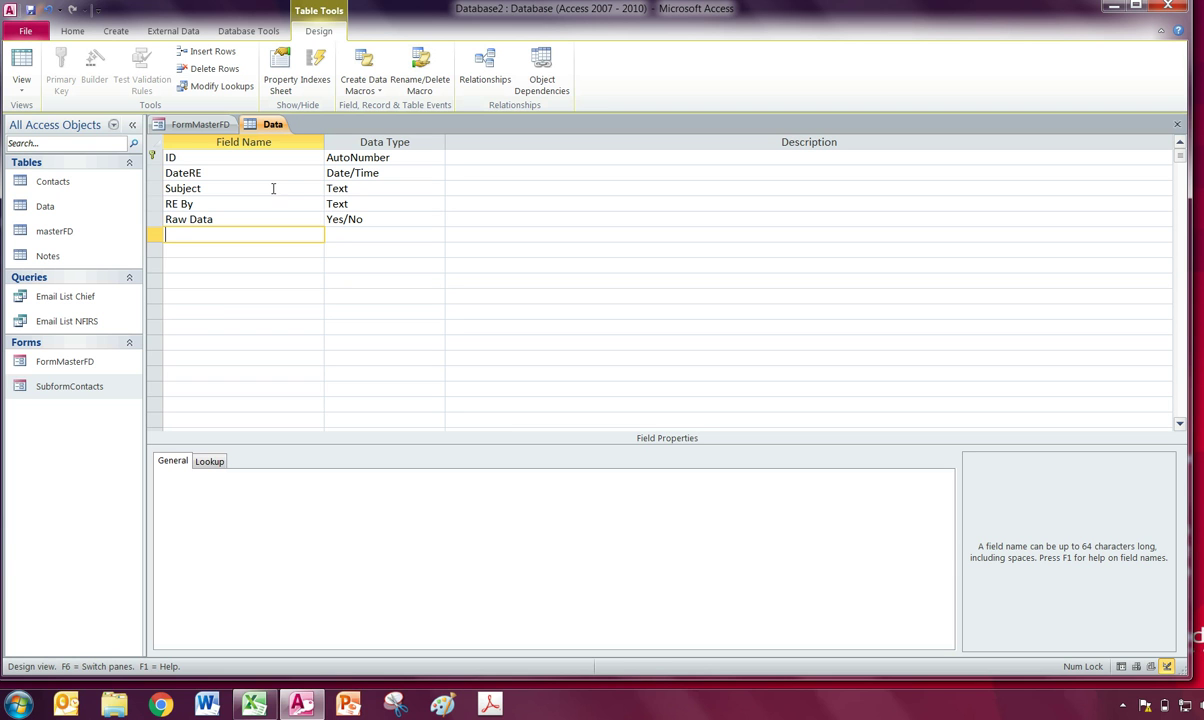
{"action": "left_click", "coordinate": [1177, 124]}
Save the Data table design and bring up the Notes page of FormMasterFD.
{"action": "left_click", "coordinate": [580, 388]}
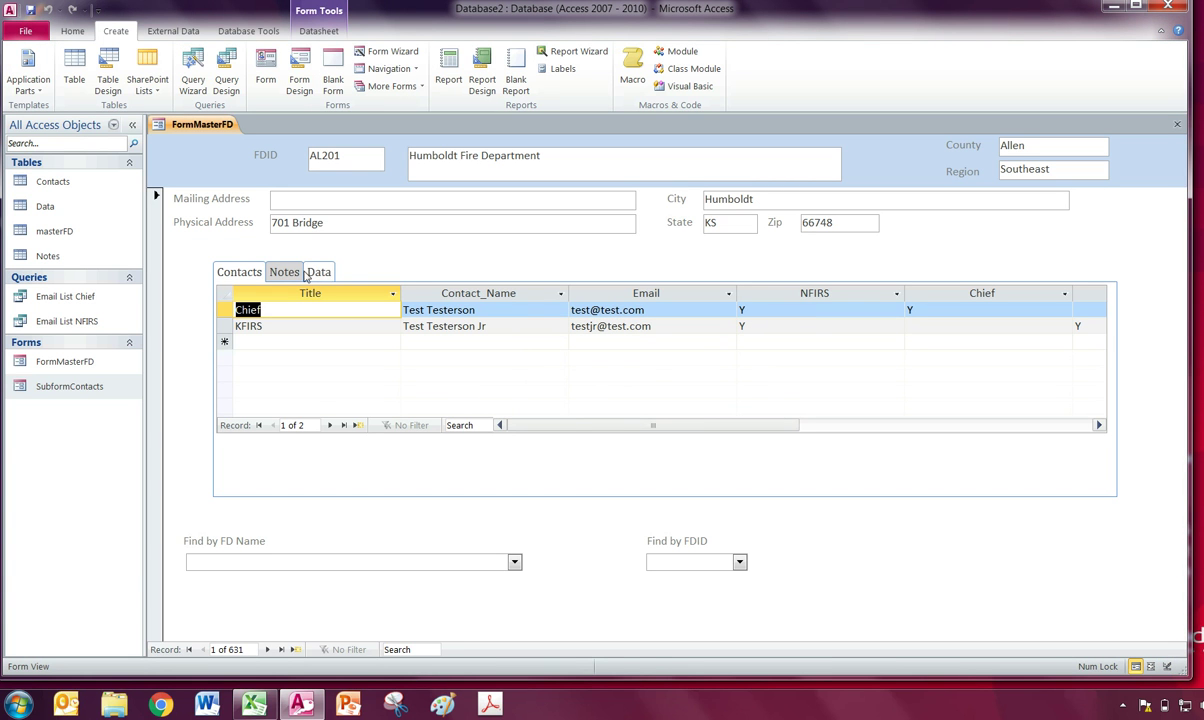
{"action": "left_click", "coordinate": [283, 272]}
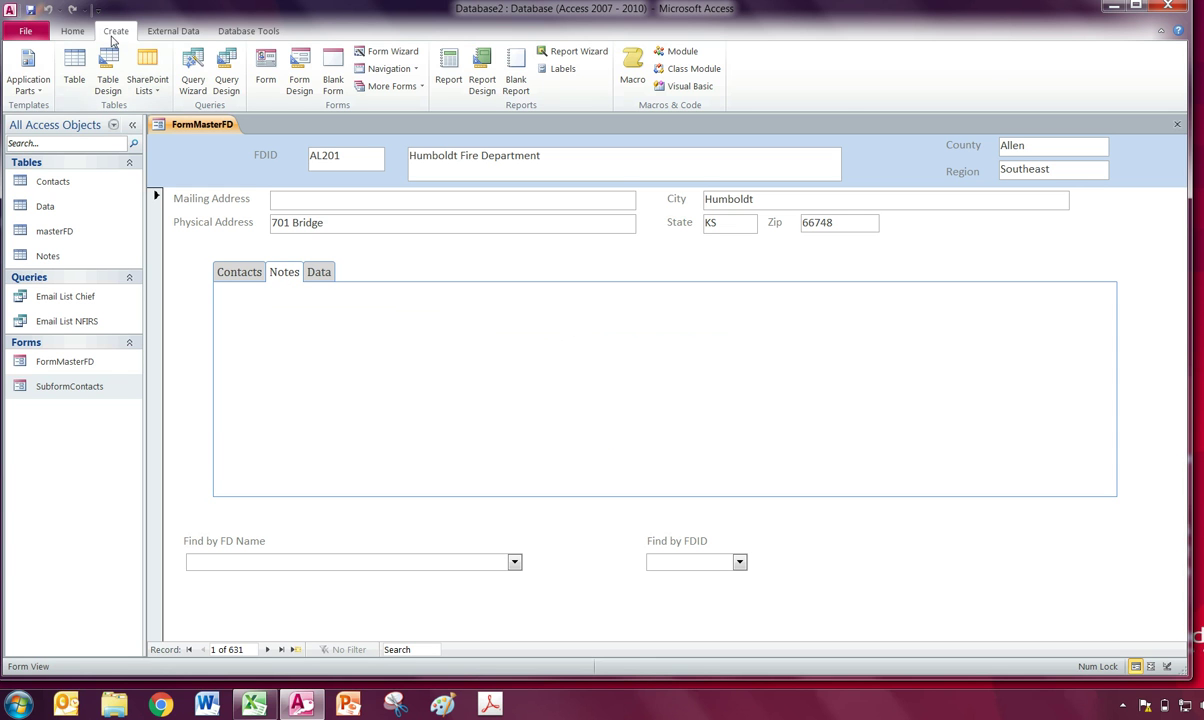
{"action": "left_click", "coordinate": [72, 31]}
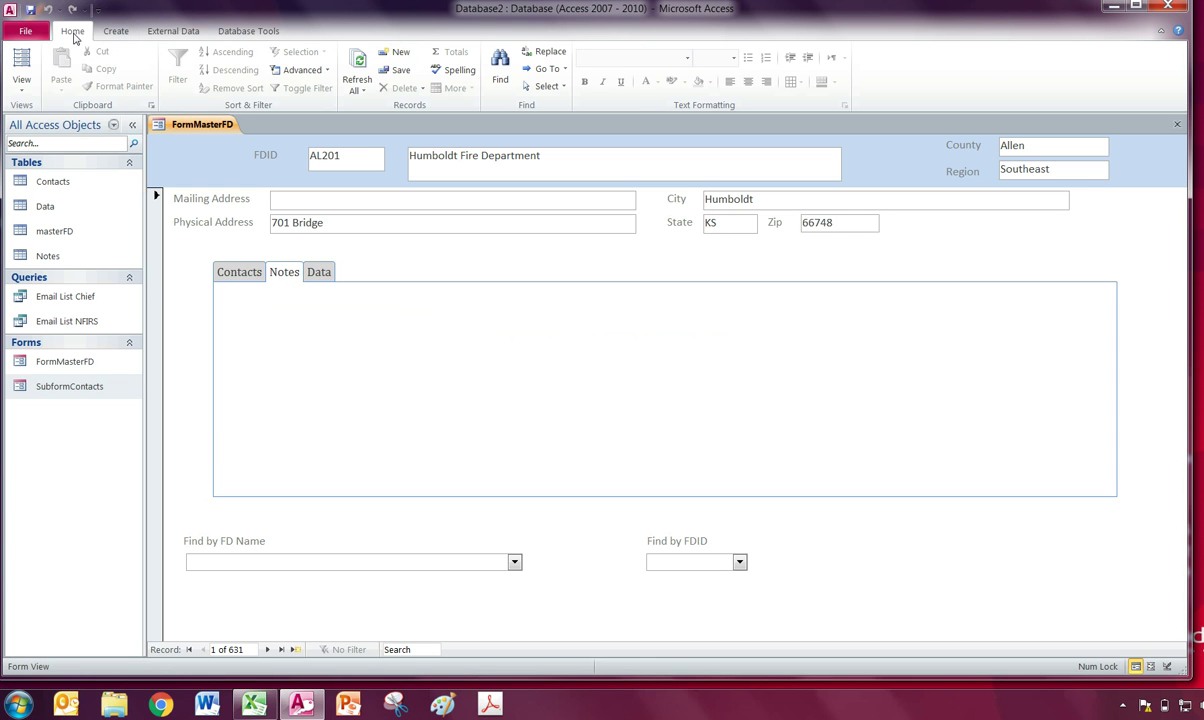
{"action": "left_click", "coordinate": [18, 89]}
Switch FormMasterFD to Design View and place an unbound subform, Child33, on the Notes page.
{"action": "left_click", "coordinate": [38, 184]}
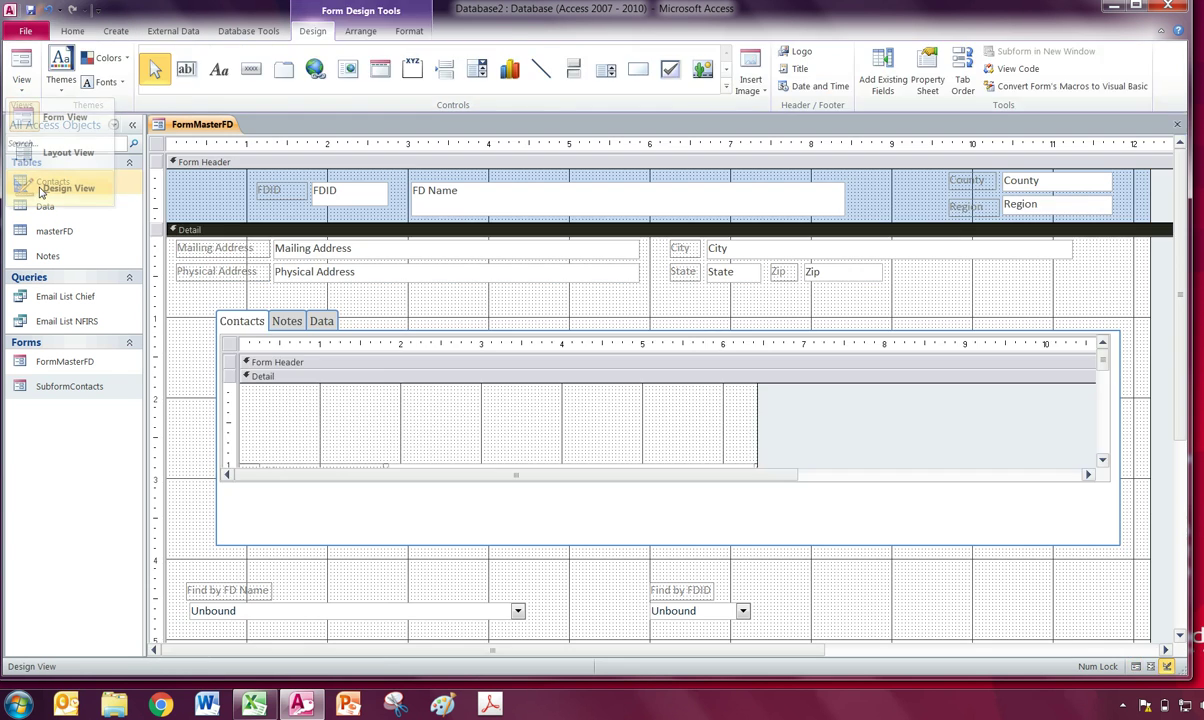
{"action": "left_click", "coordinate": [283, 322]}
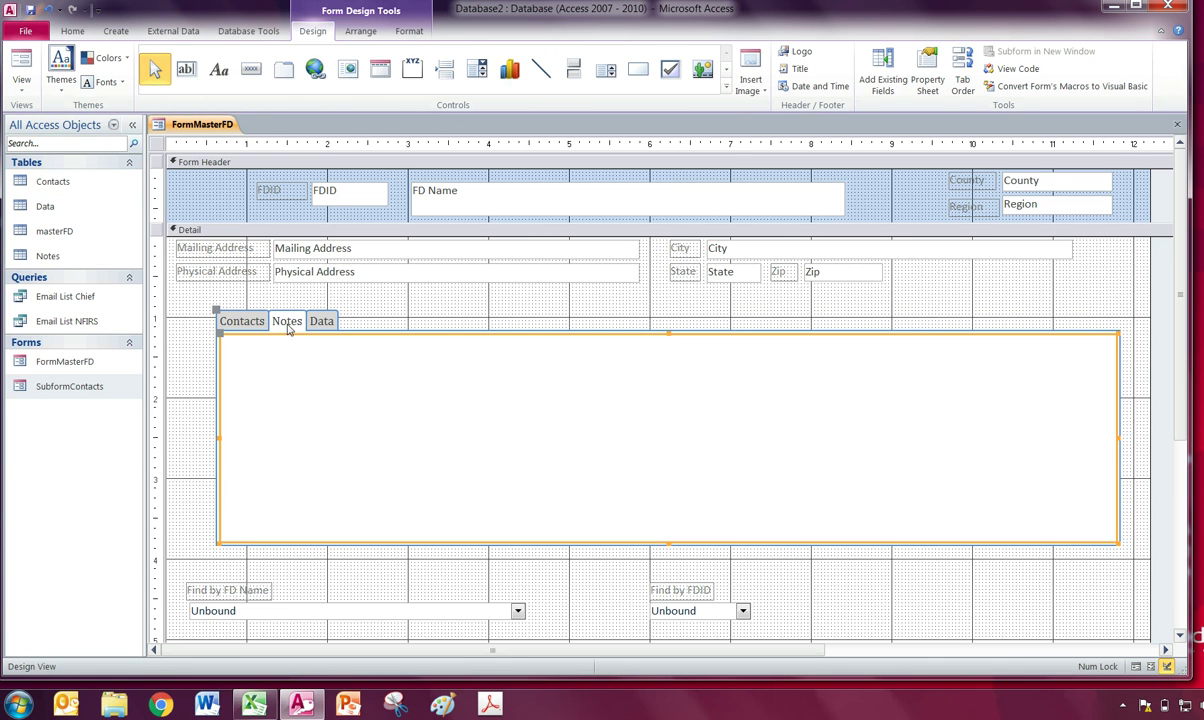
{"action": "left_click", "coordinate": [727, 90]}
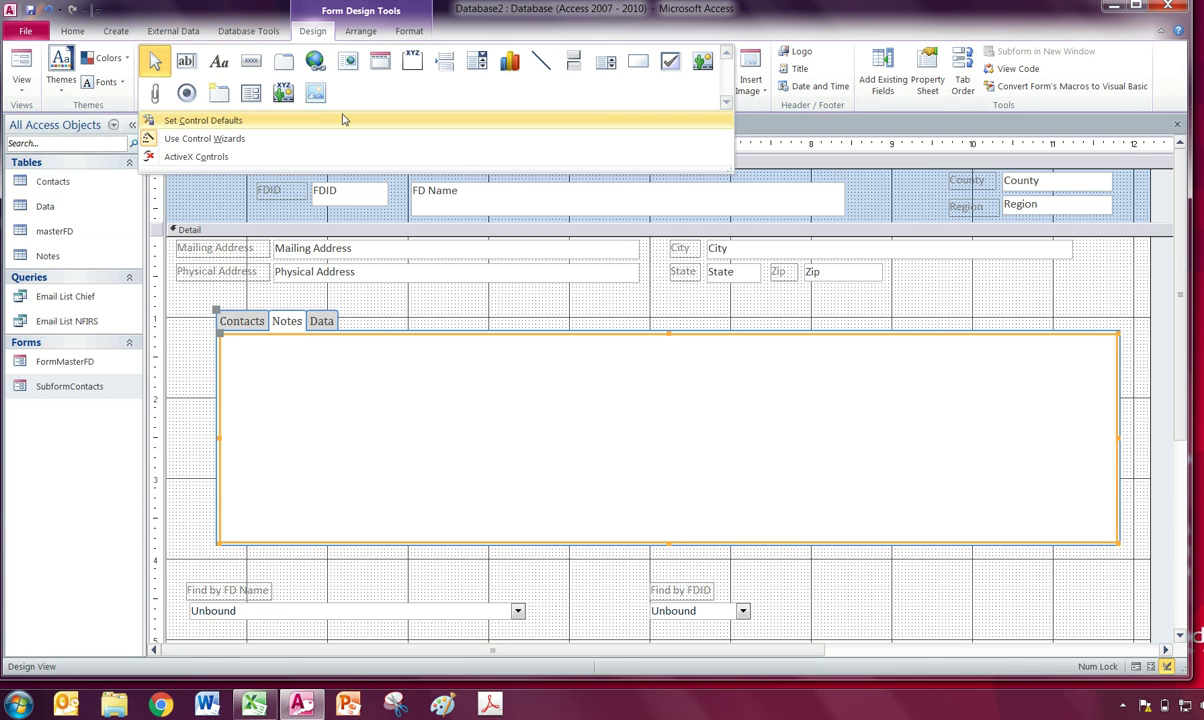
{"action": "left_click", "coordinate": [251, 95]}
{"action": "left_click", "coordinate": [228, 341]}
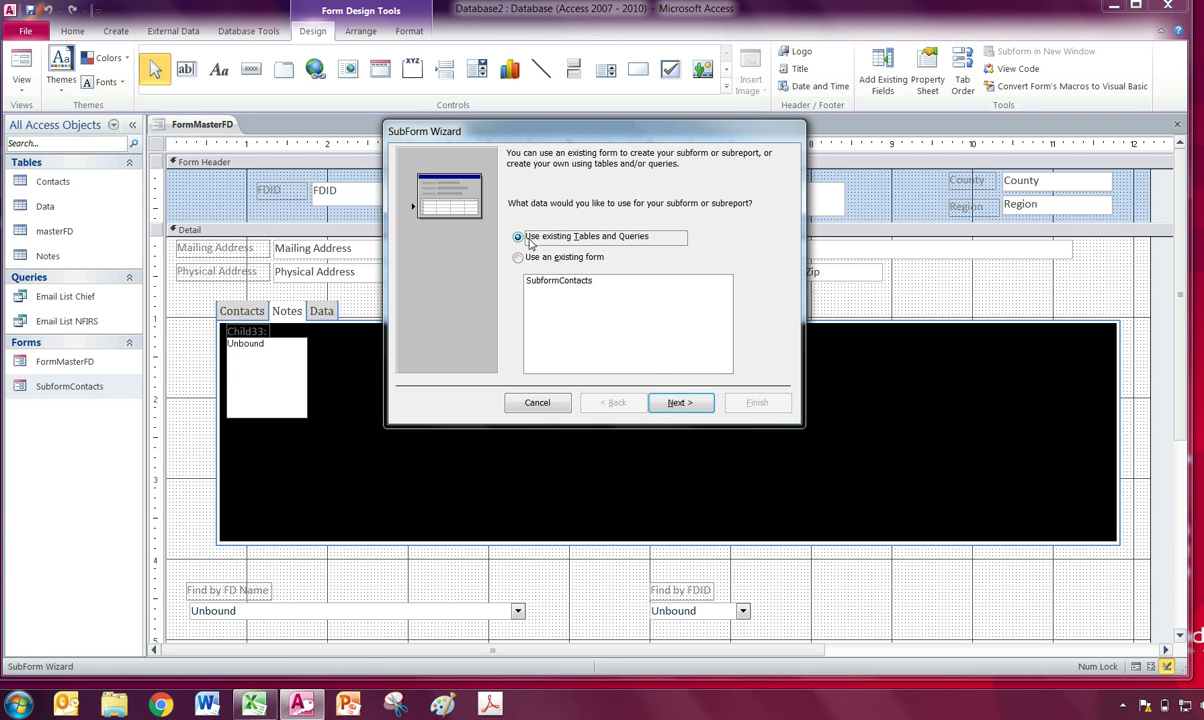
{"action": "left_click", "coordinate": [678, 404]}
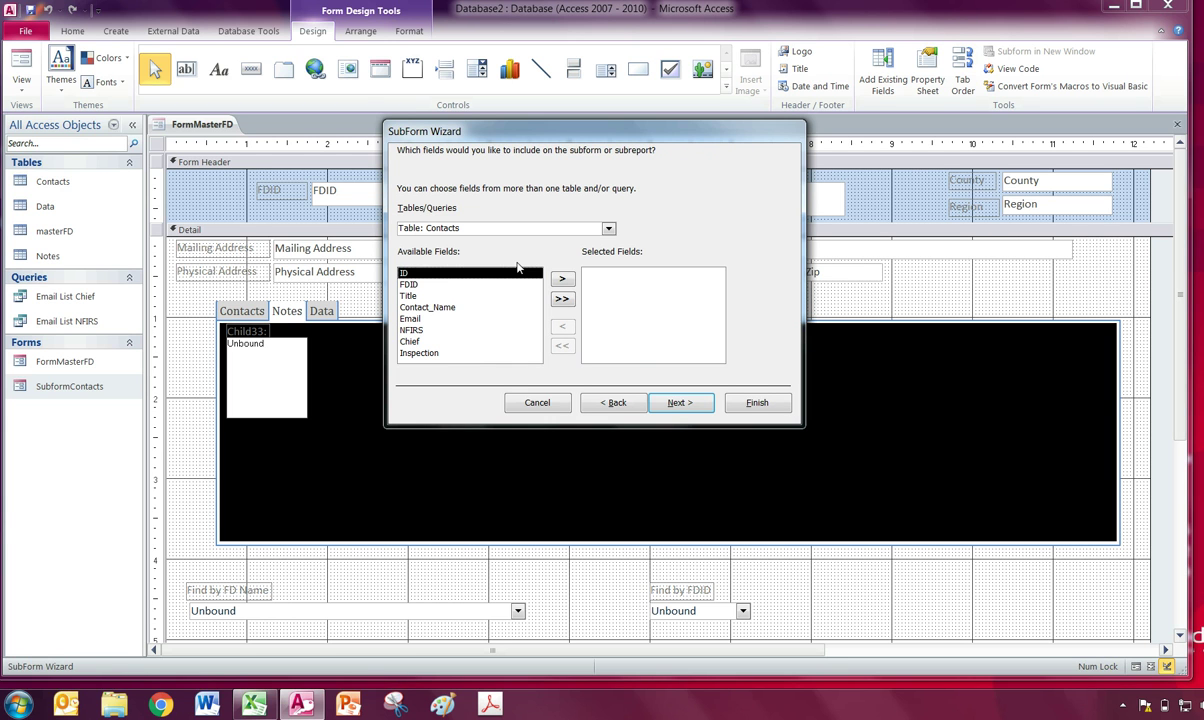
{"action": "left_click", "coordinate": [512, 400]}
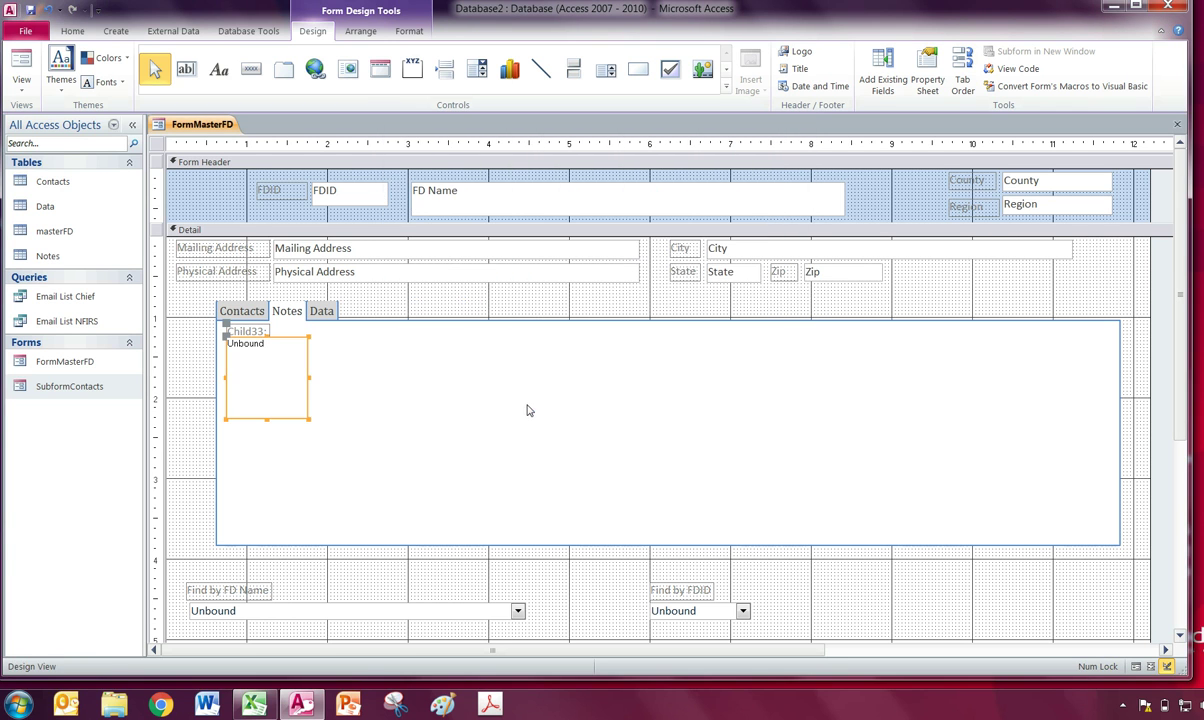
Open the Data table in Design View, add an FDID Text field below Raw Data, and save.
{"action": "right_click", "coordinate": [46, 207]}
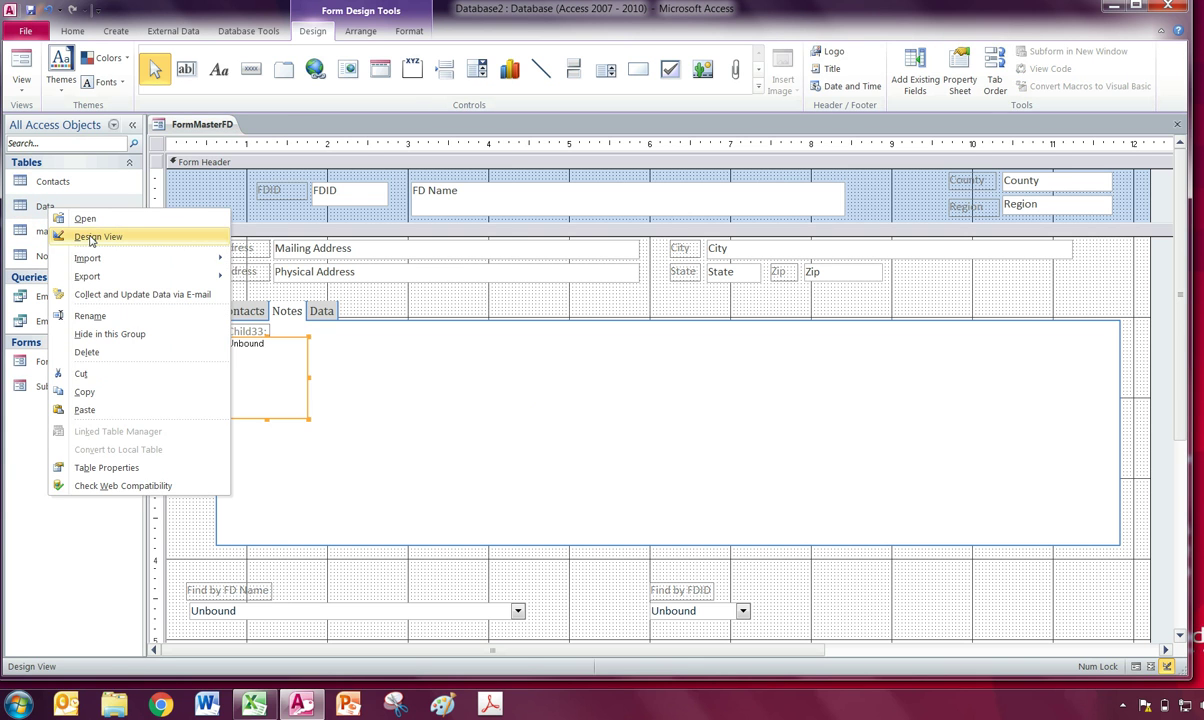
{"action": "left_click", "coordinate": [96, 237]}
{"action": "left_click", "coordinate": [181, 233]}
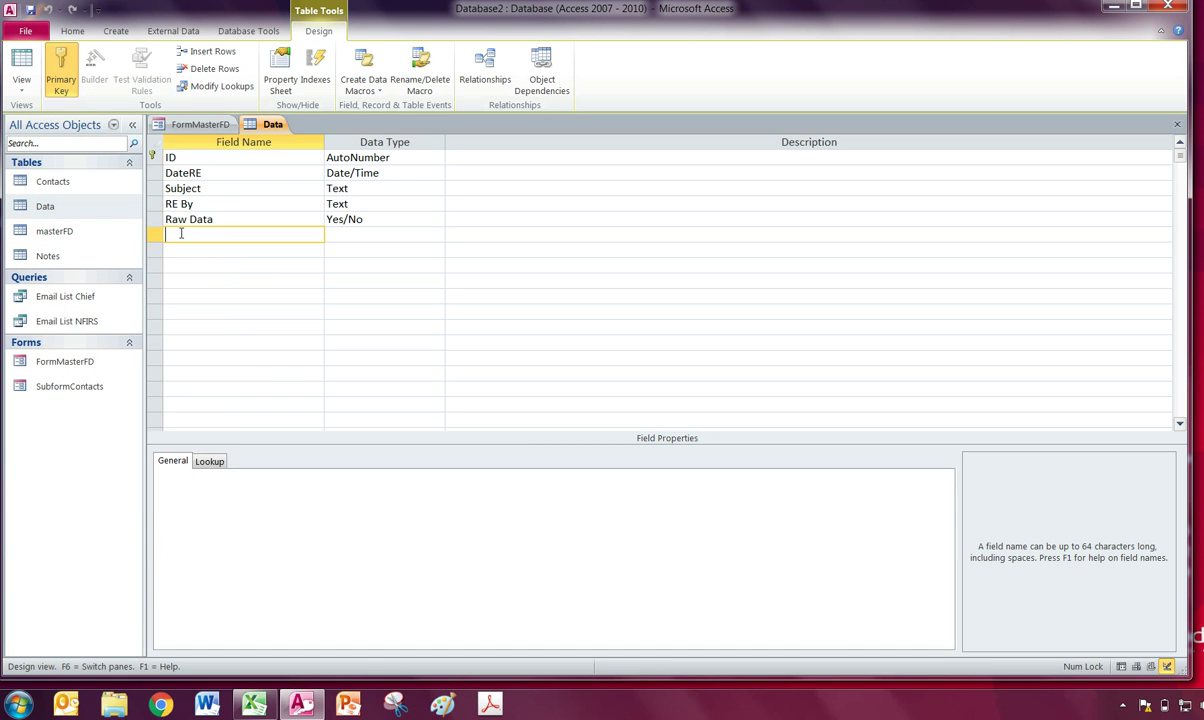
{"action": "type", "text": "FDID"}
{"action": "key", "text": "Tab"}
{"action": "key", "text": "Tab"}
{"action": "key", "text": "Tab"}
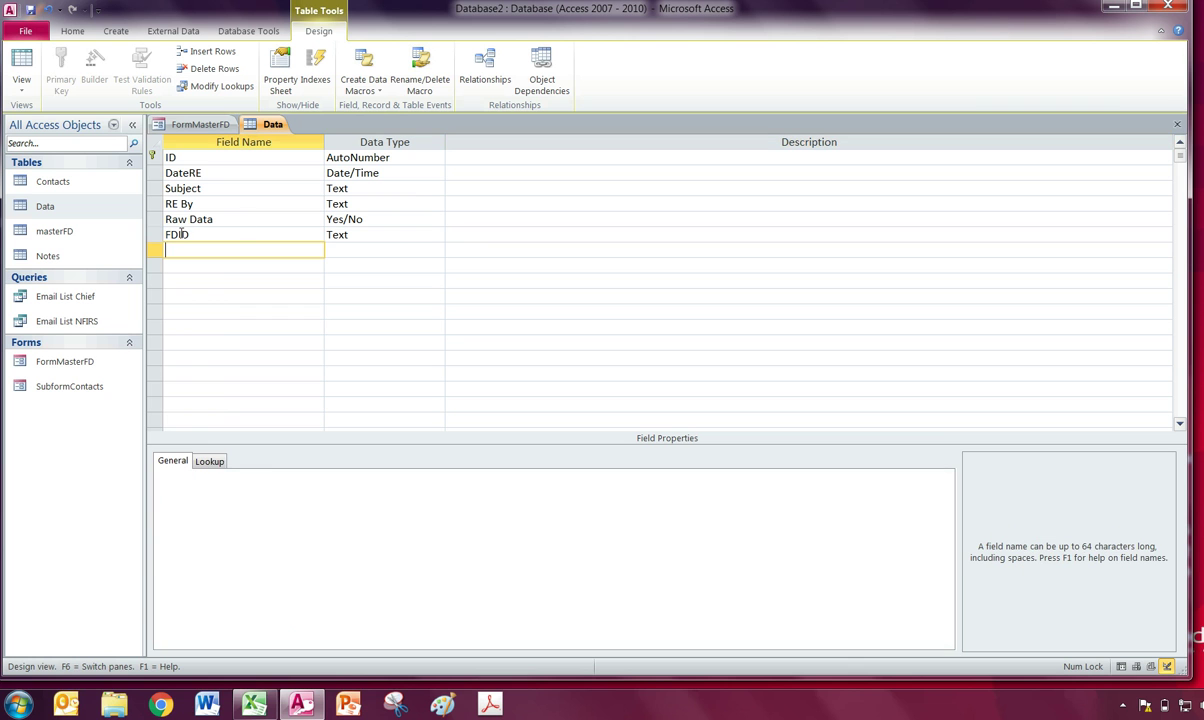
{"action": "left_click", "coordinate": [1176, 124]}
{"action": "left_click", "coordinate": [582, 391]}
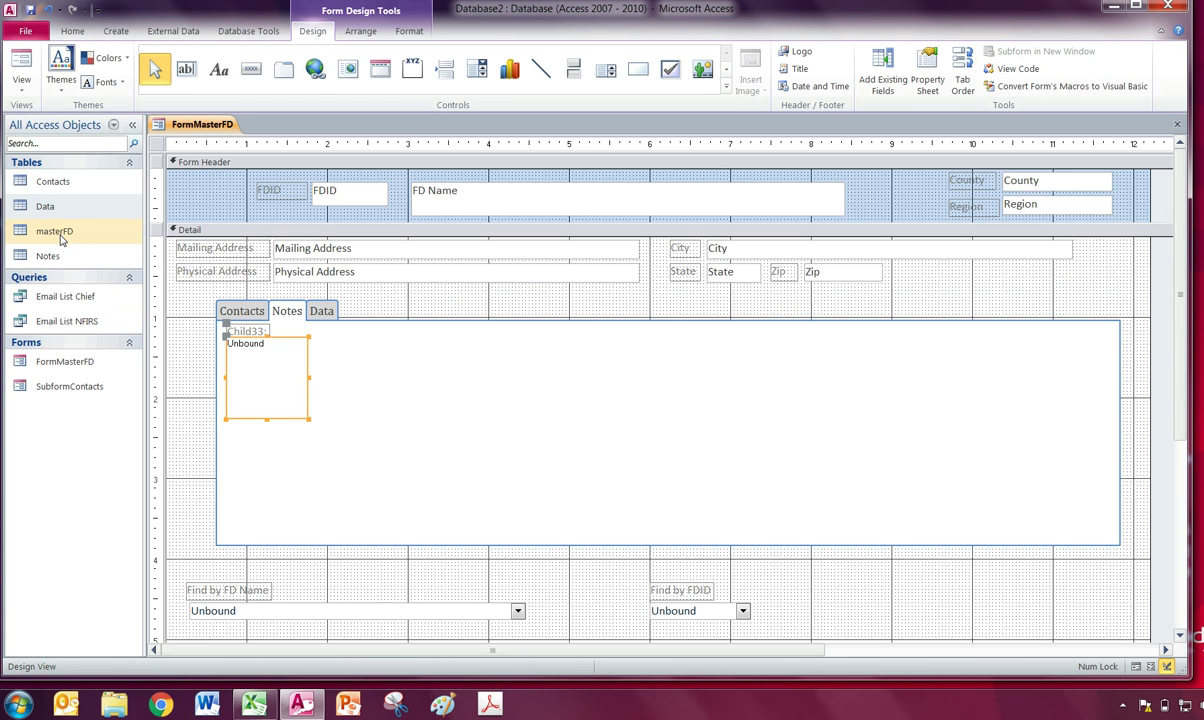
Add an FDID Text field below Employee in the Notes table and save the design.
{"action": "right_click", "coordinate": [62, 256]}
{"action": "left_click", "coordinate": [100, 278]}
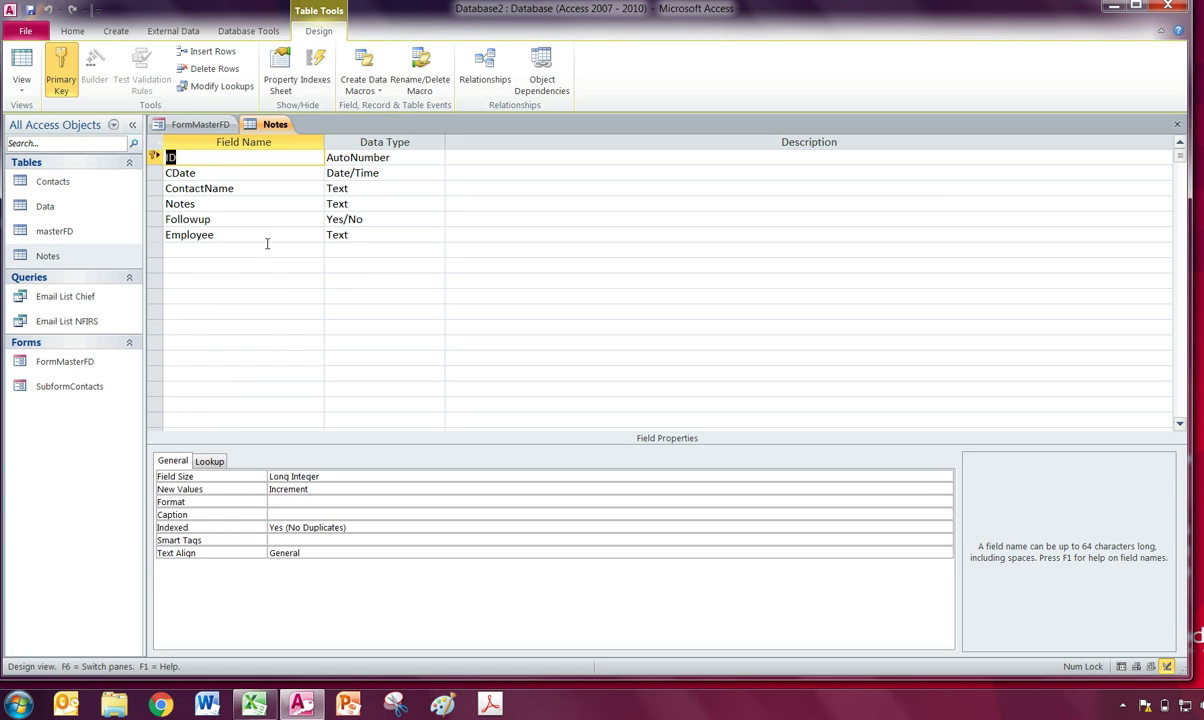
{"action": "left_click", "coordinate": [263, 250]}
{"action": "type", "text": "FDID"}
{"action": "key", "text": "Tab"}
{"action": "key", "text": "Tab"}
{"action": "key", "text": "Tab"}
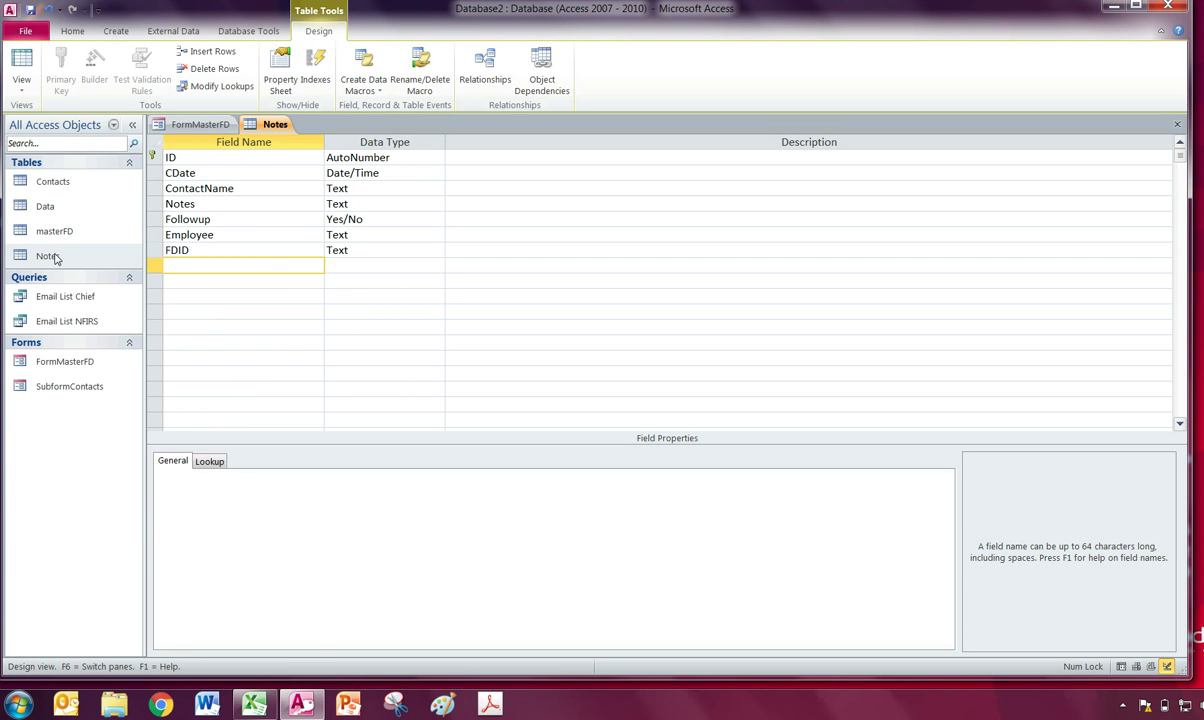
{"action": "left_click", "coordinate": [14, 92]}
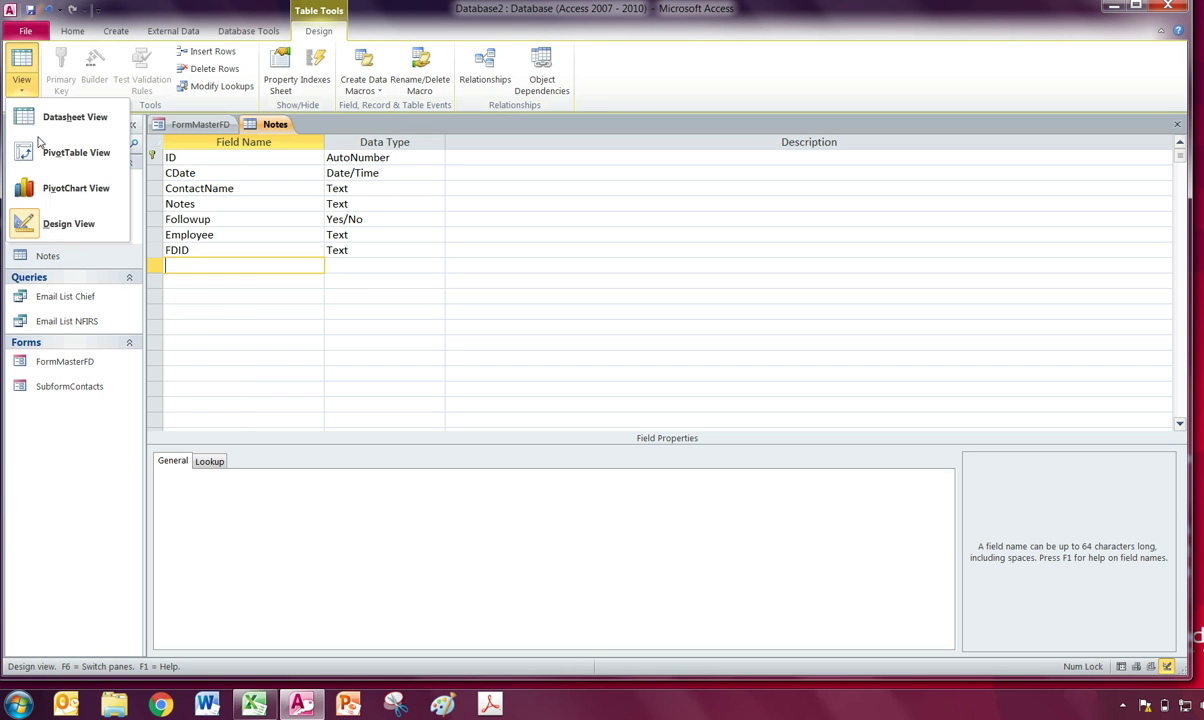
{"action": "left_click", "coordinate": [191, 266]}
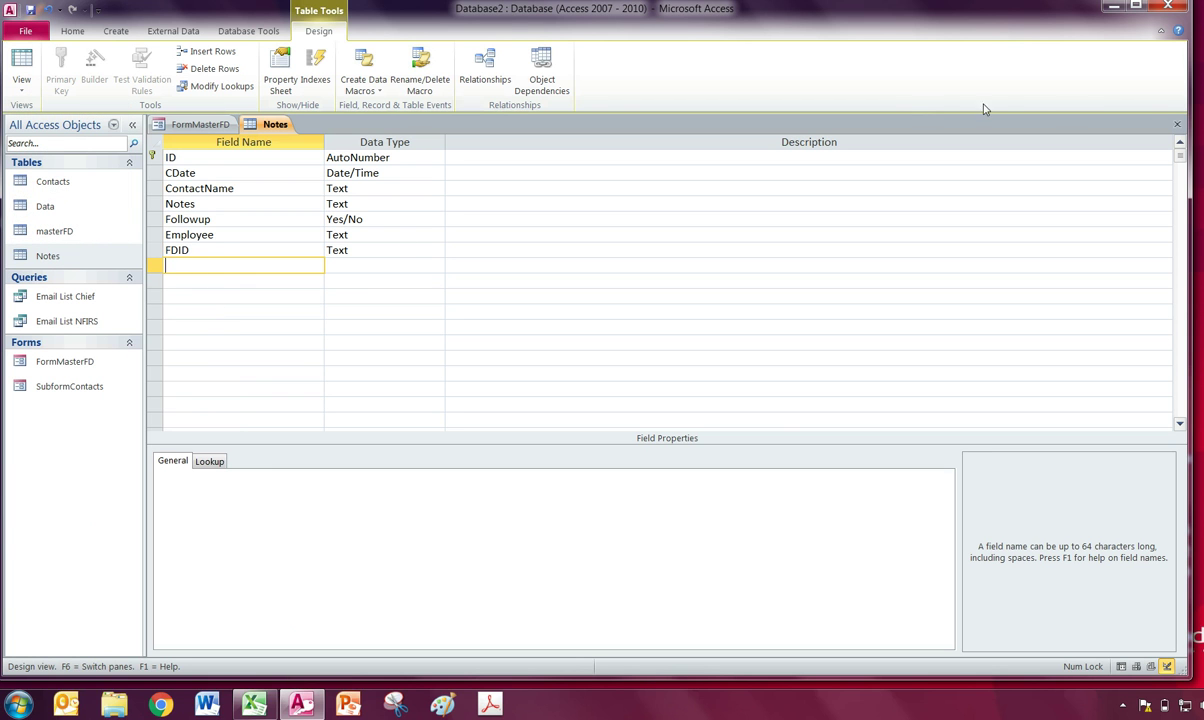
{"action": "left_click", "coordinate": [1177, 124]}
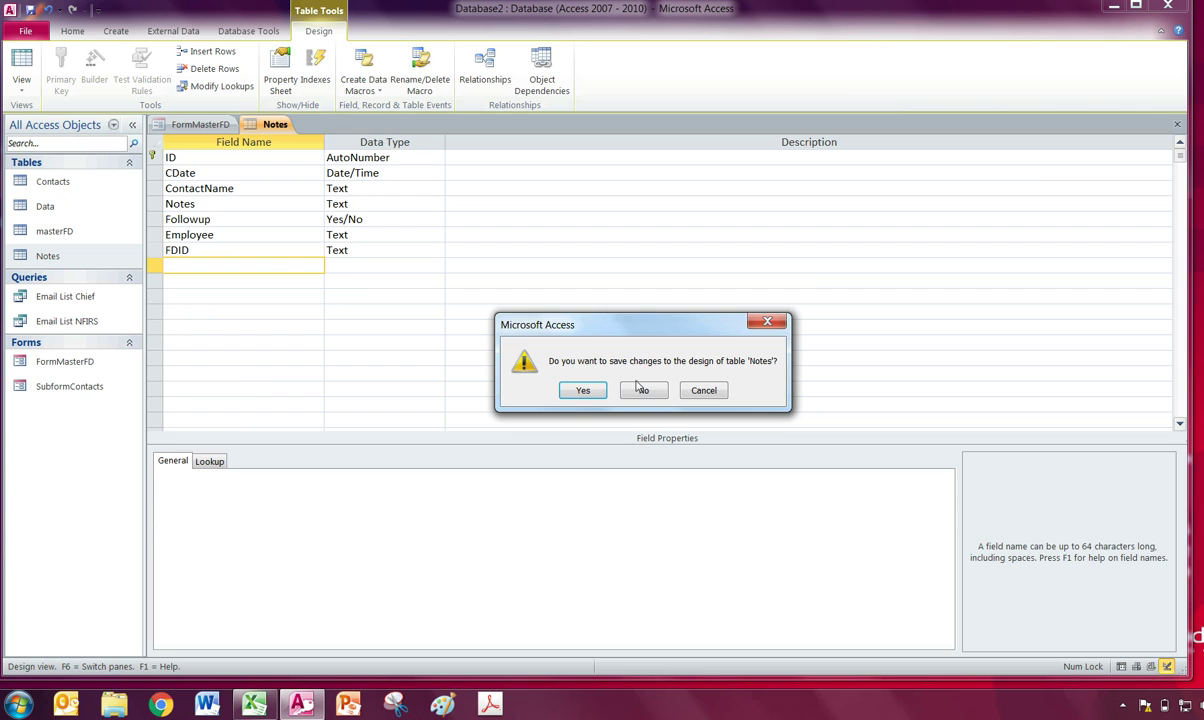
{"action": "left_click", "coordinate": [583, 390]}
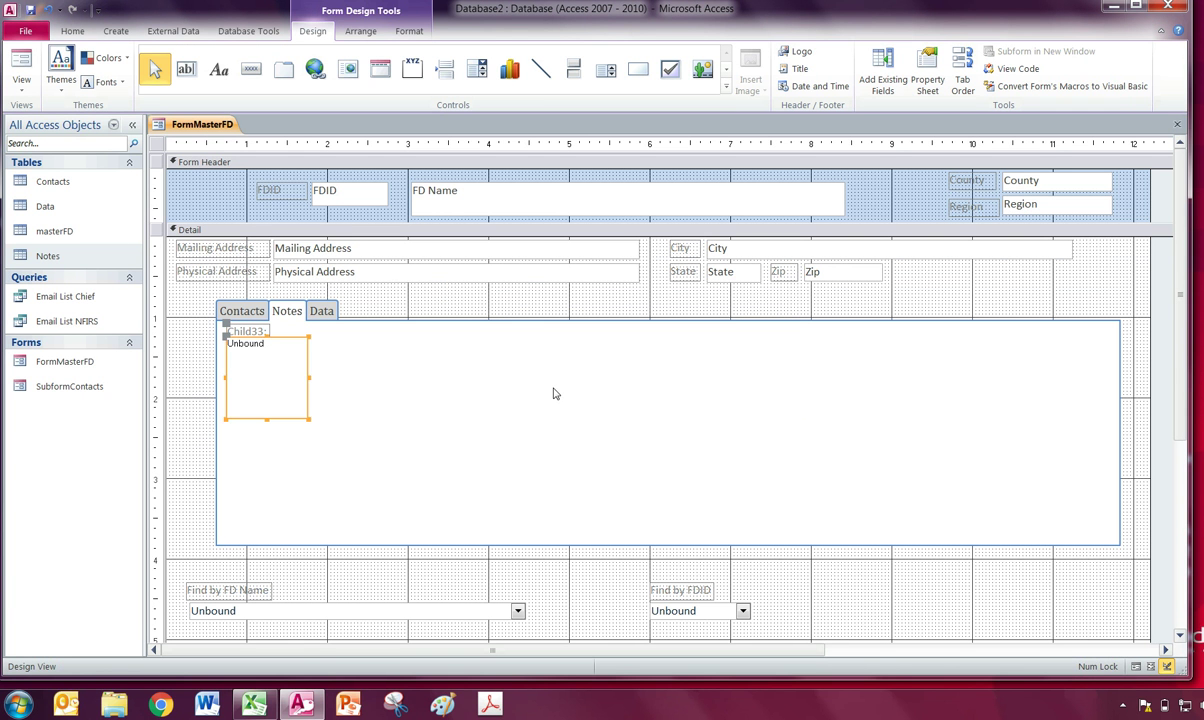
Delete the empty Child33 subform and draw a new subform on the Notes page.
{"action": "left_click", "coordinate": [289, 415]}
{"action": "key", "text": "Delete"}
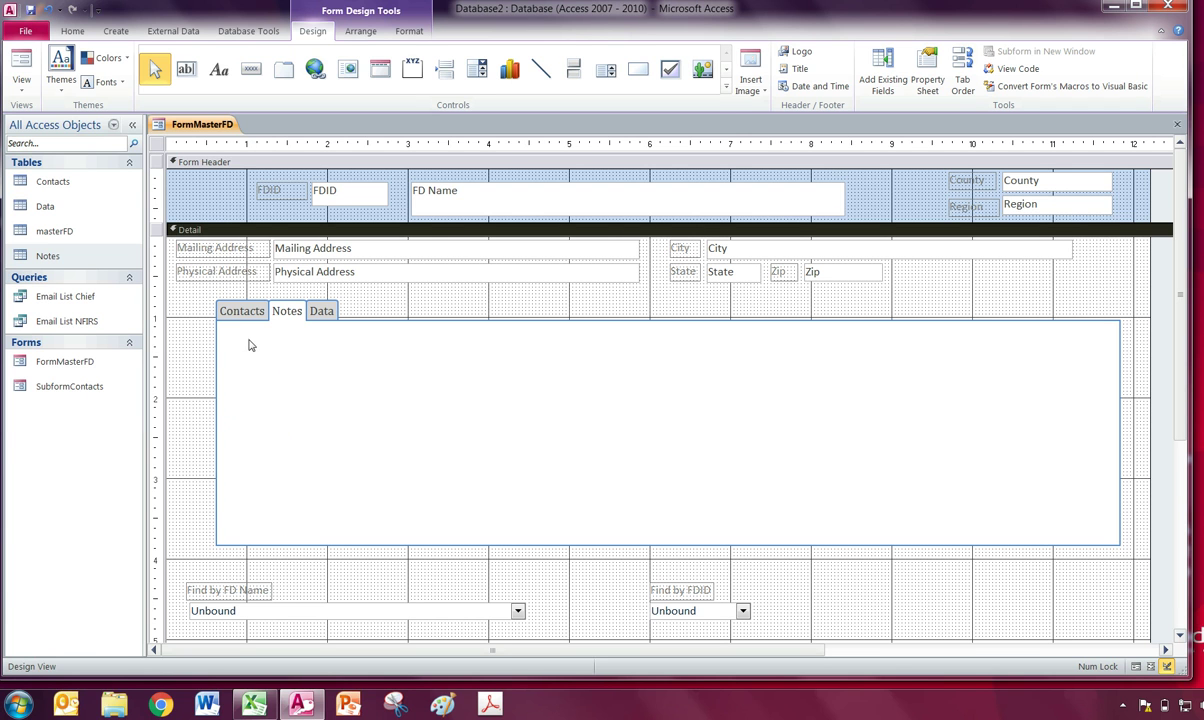
{"action": "left_click", "coordinate": [726, 86]}
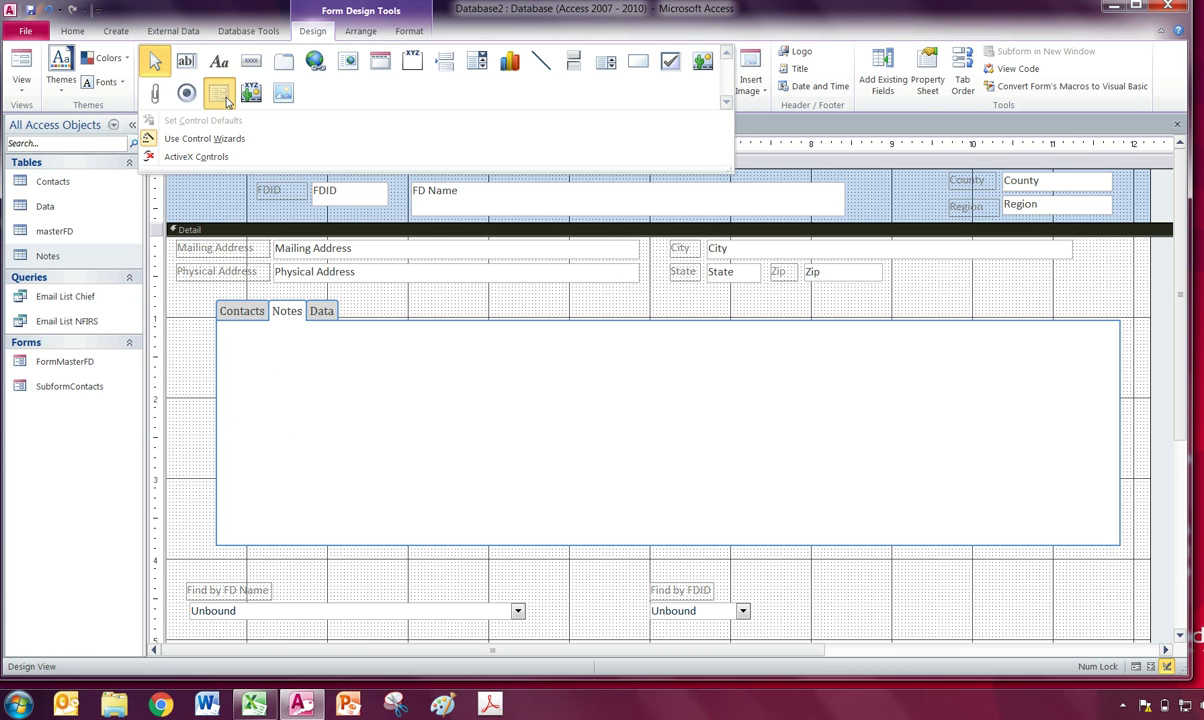
{"action": "left_click", "coordinate": [250, 92]}
{"action": "left_click", "coordinate": [244, 340]}
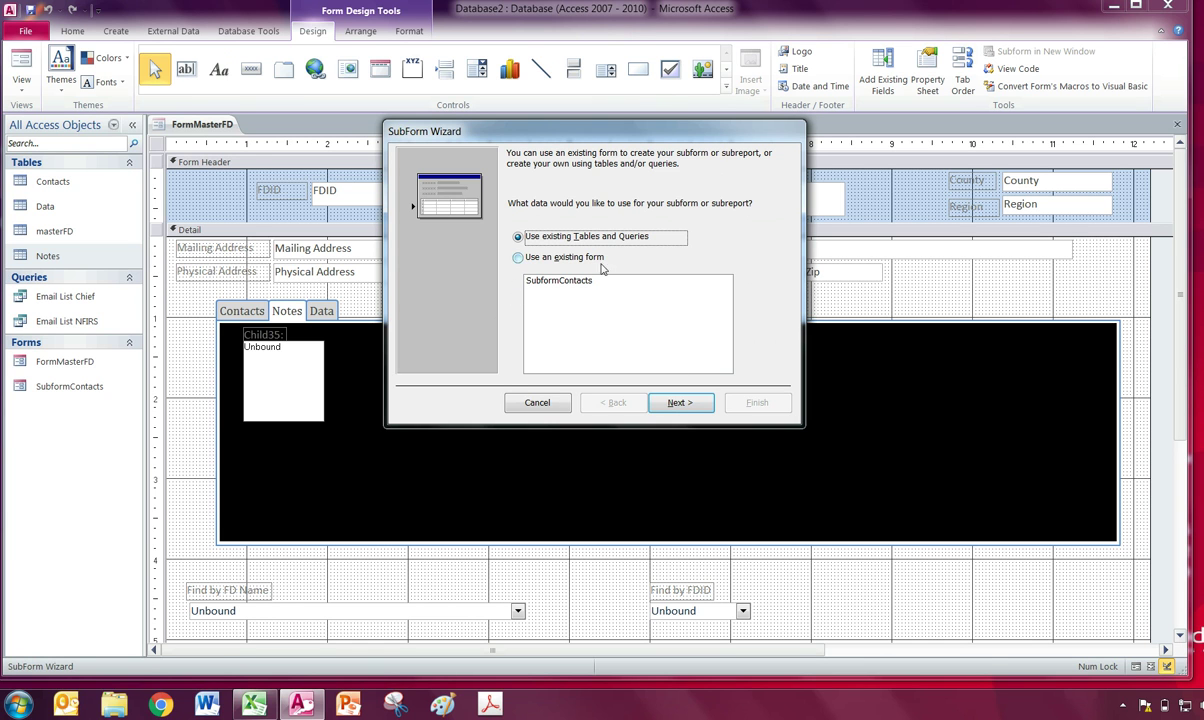
Use the Notes table with all its fields as the subform's source.
{"action": "left_click", "coordinate": [682, 403]}
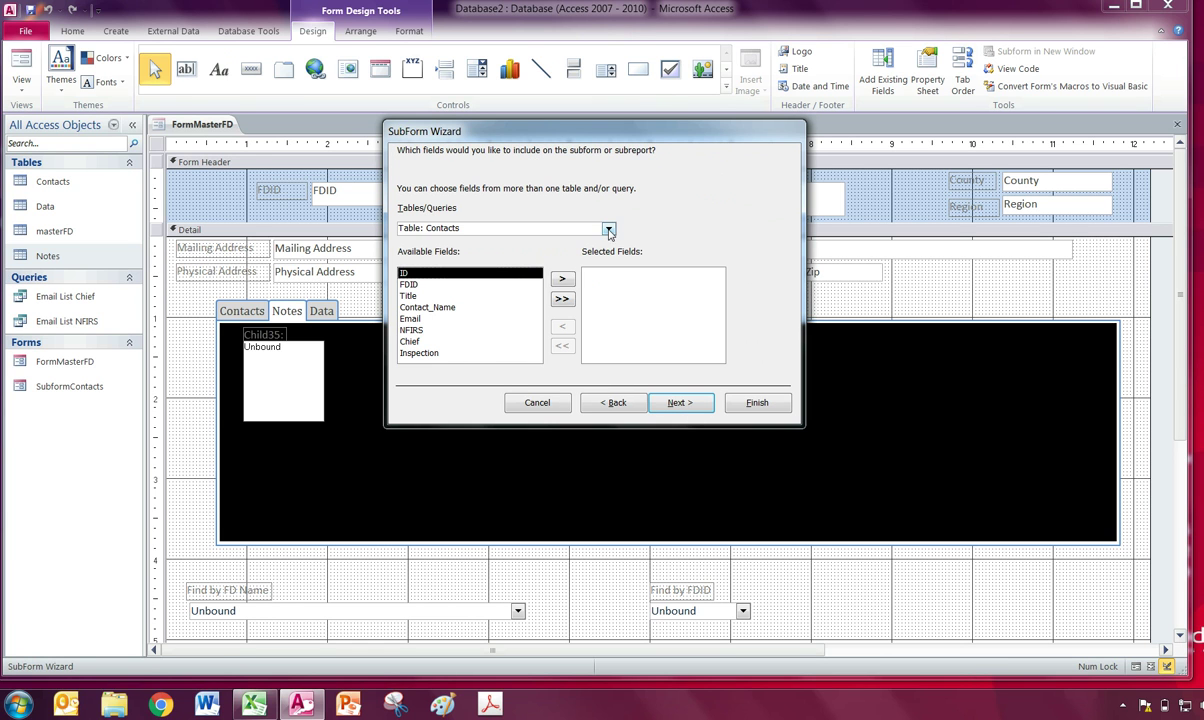
{"action": "left_click", "coordinate": [608, 228]}
{"action": "left_click", "coordinate": [458, 277]}
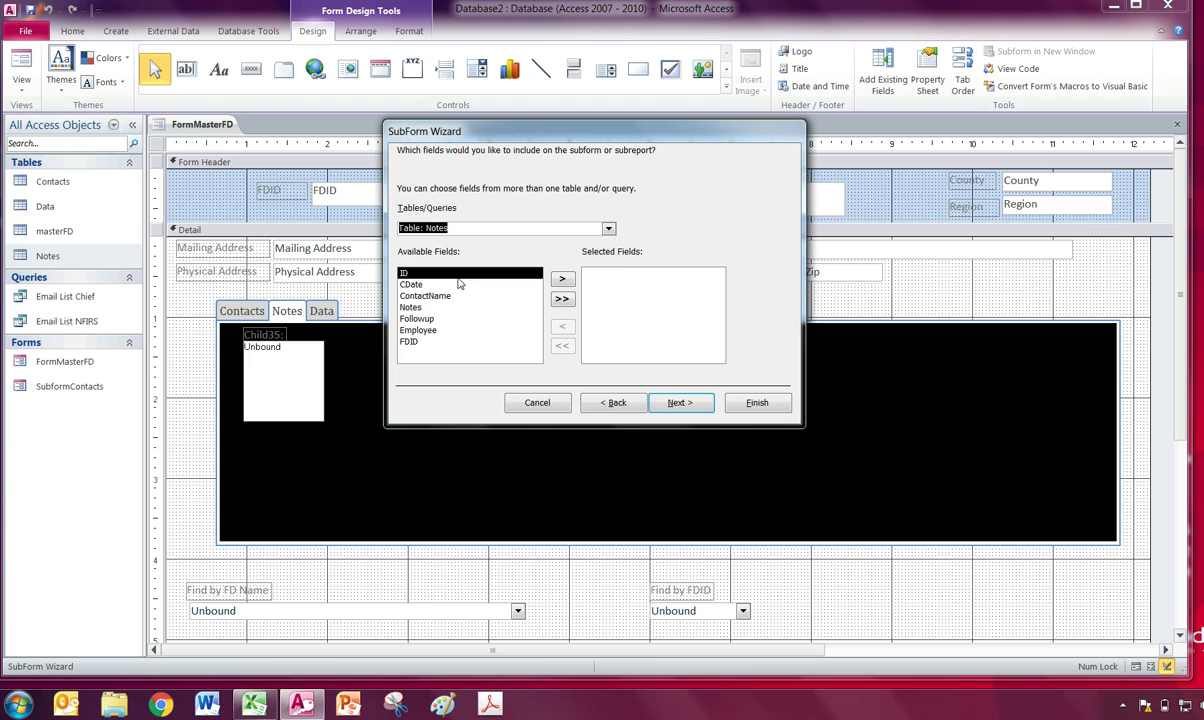
{"action": "left_click", "coordinate": [562, 301]}
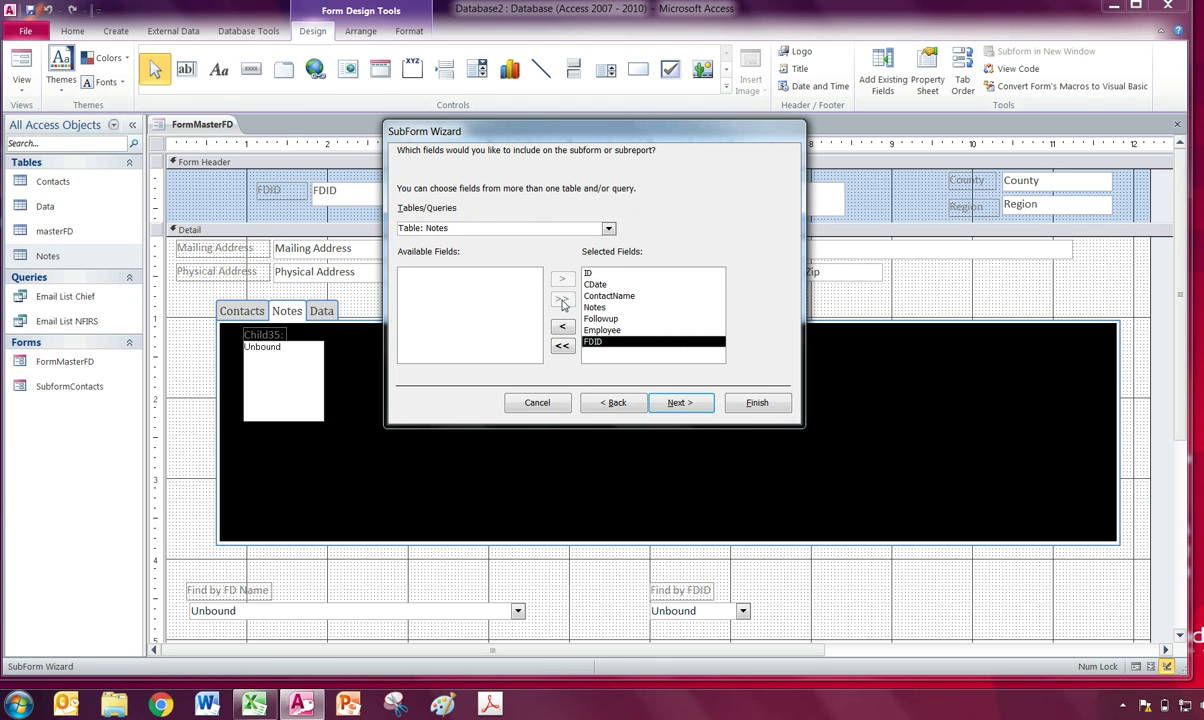
Link the subform to the main form on FDID and name it SubformNotes.
{"action": "left_click", "coordinate": [676, 403]}
{"action": "left_click", "coordinate": [655, 220]}
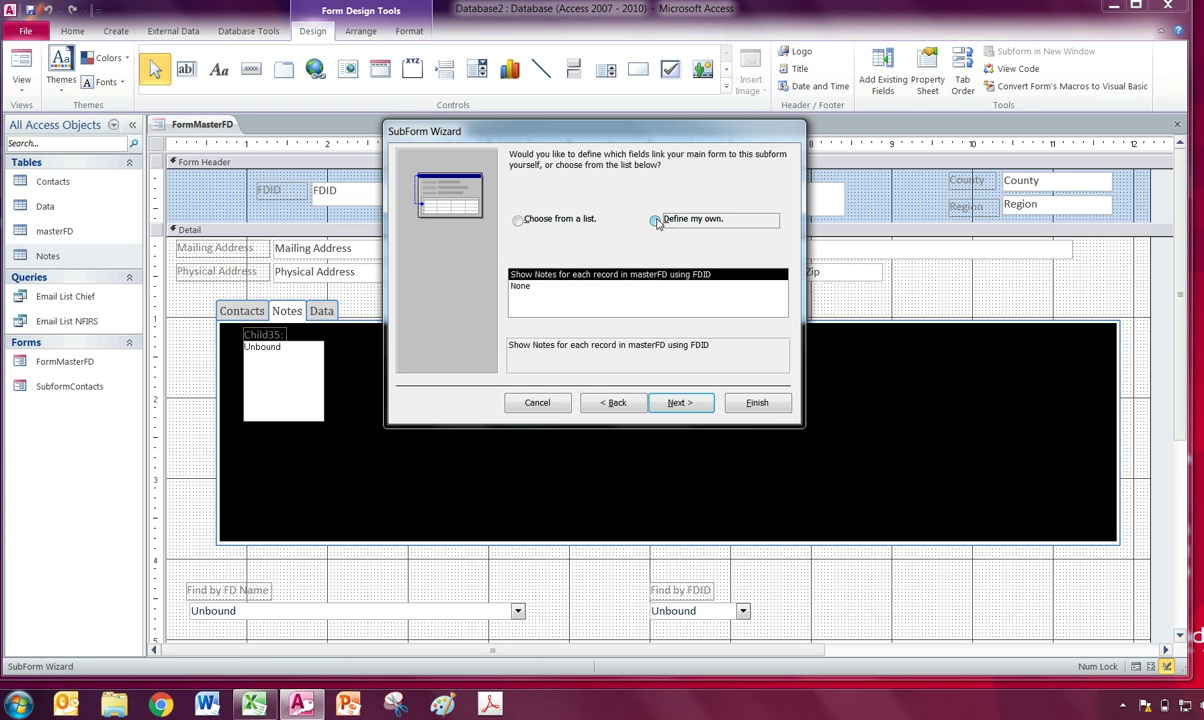
{"action": "left_click", "coordinate": [517, 220]}
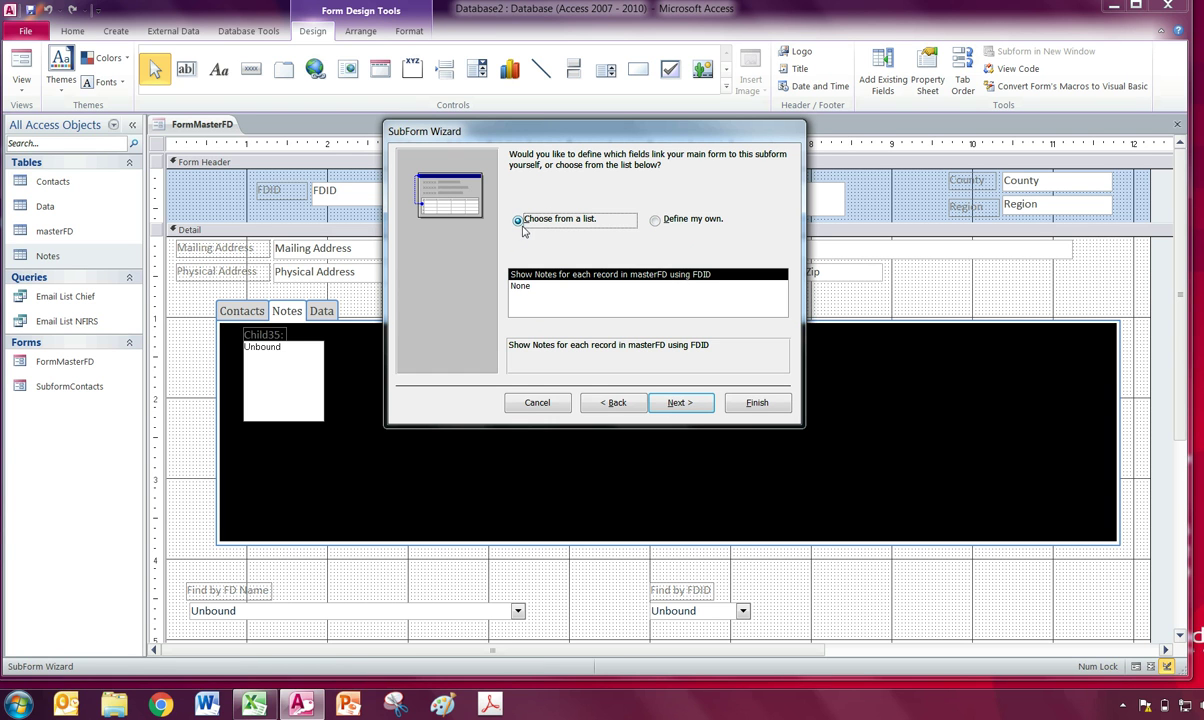
{"action": "left_click", "coordinate": [656, 221]}
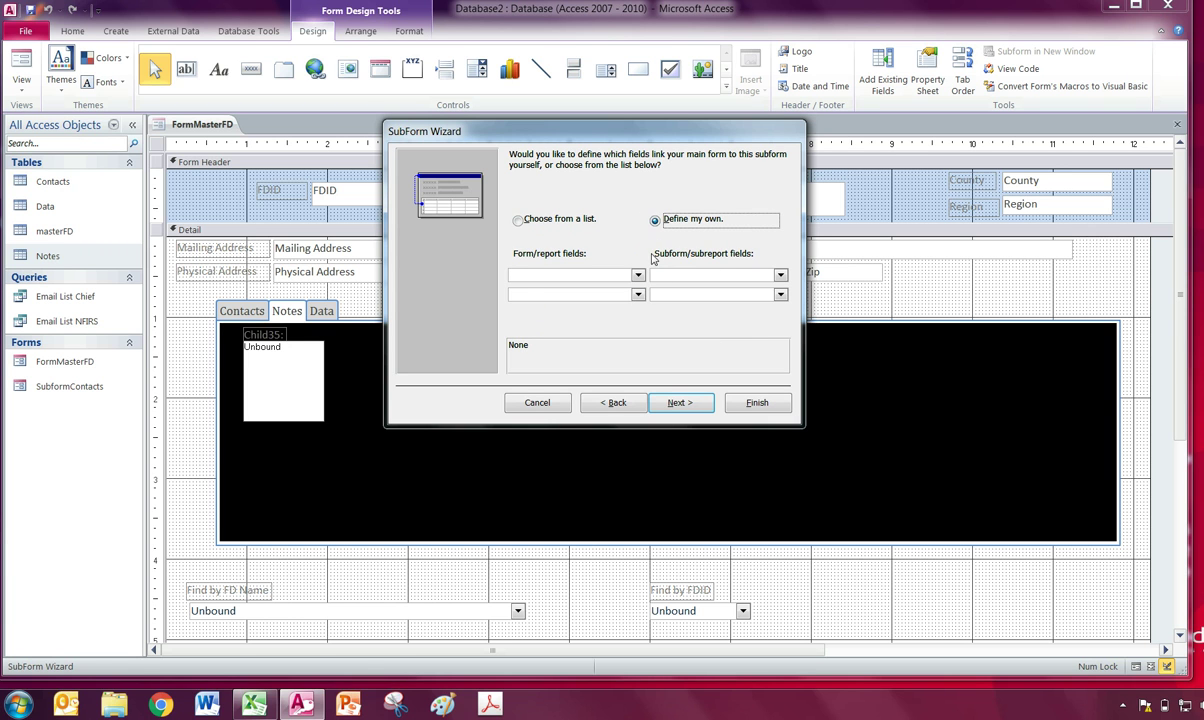
{"action": "left_click", "coordinate": [600, 274]}
{"action": "left_click", "coordinate": [575, 301]}
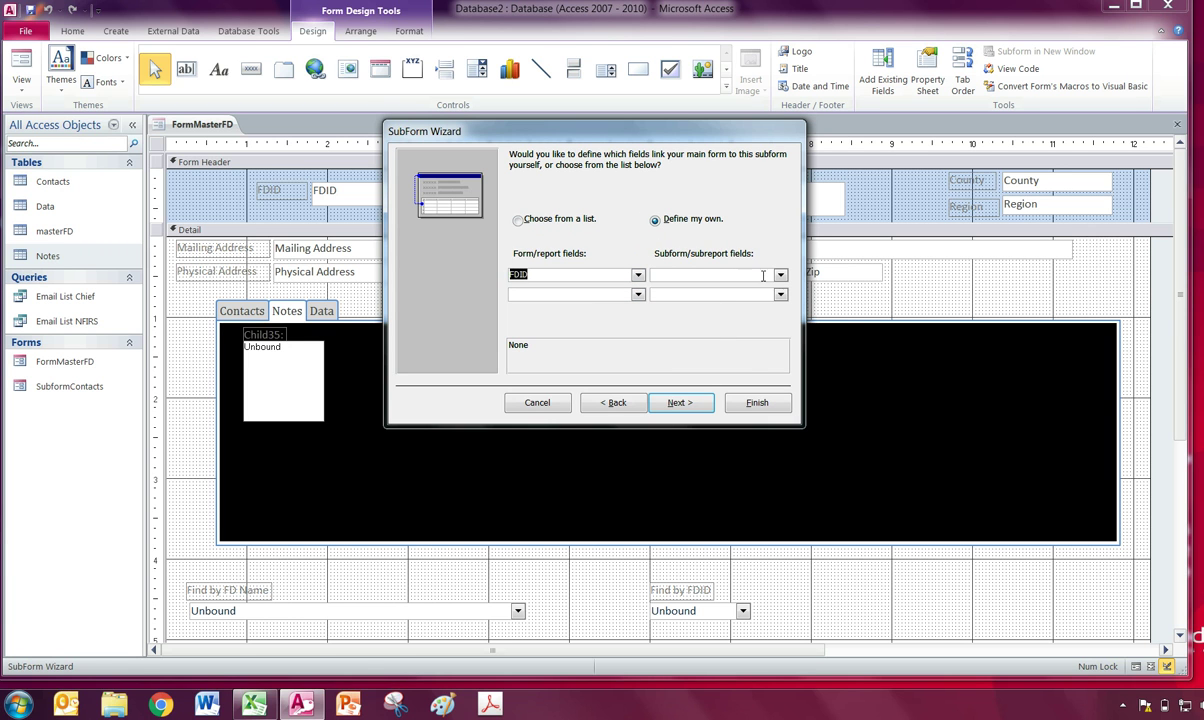
{"action": "left_click", "coordinate": [780, 274]}
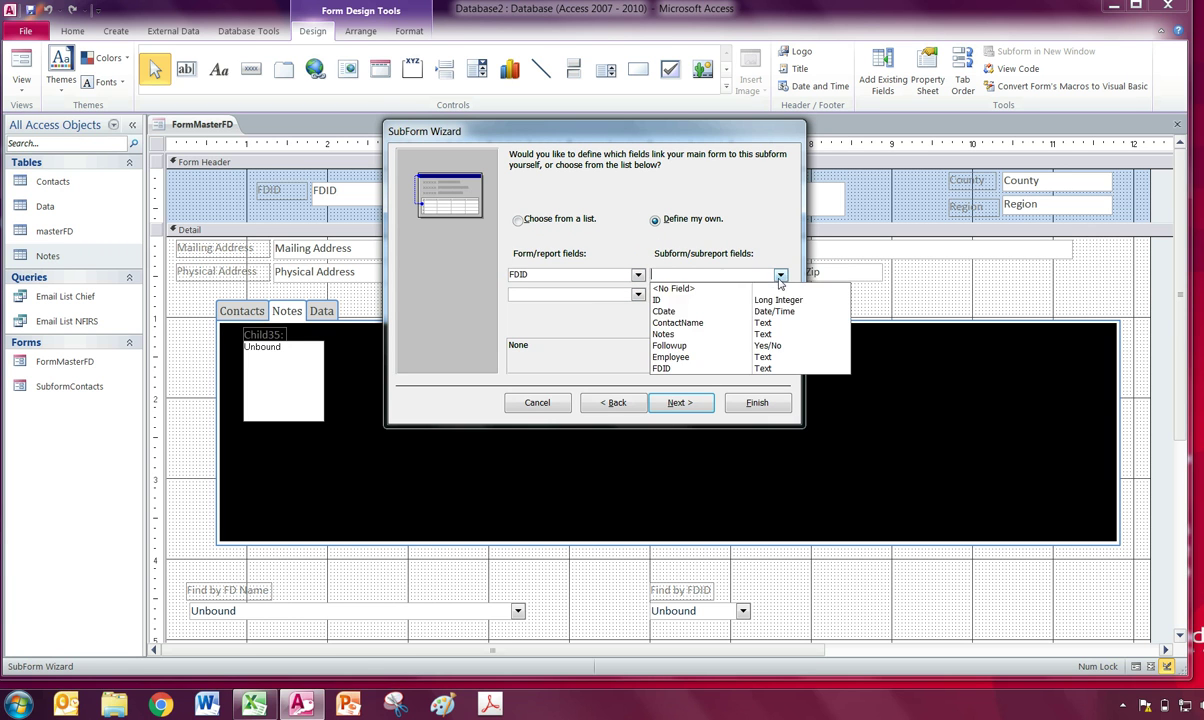
{"action": "left_click", "coordinate": [681, 403]}
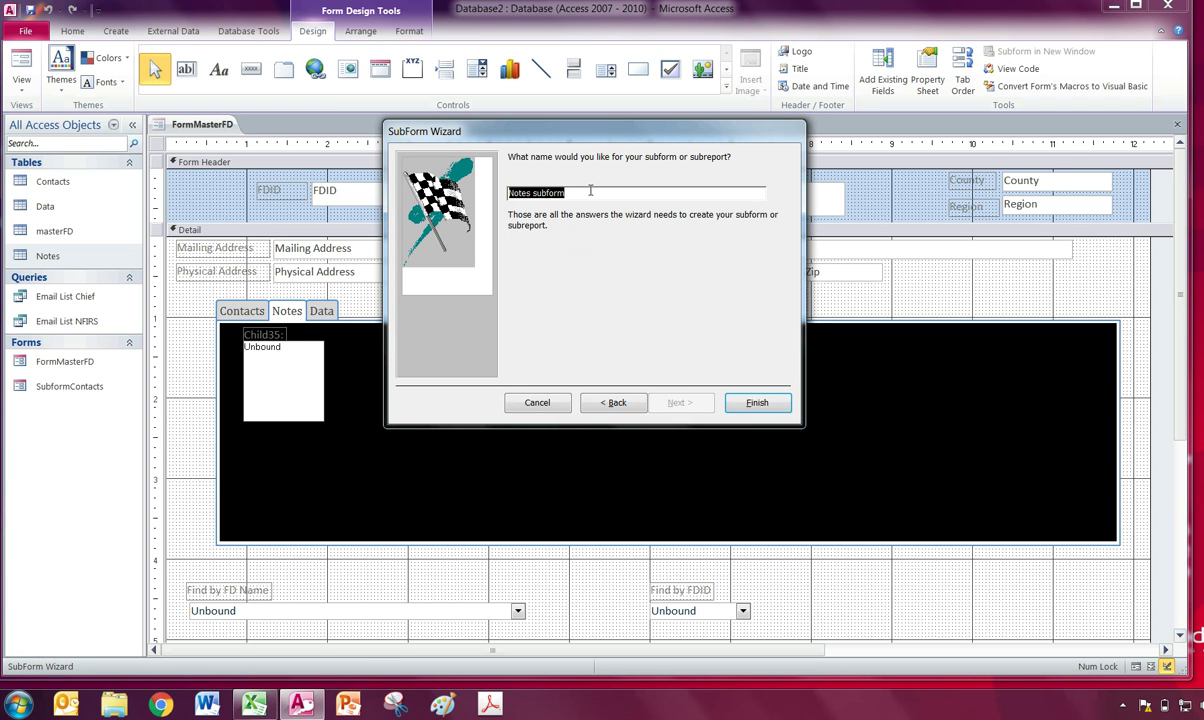
{"action": "type", "text": "SubformNotes"}
Finish SubformNotes, delete its label, and move and widen it to fill the Notes page.
{"action": "left_click", "coordinate": [770, 398]}
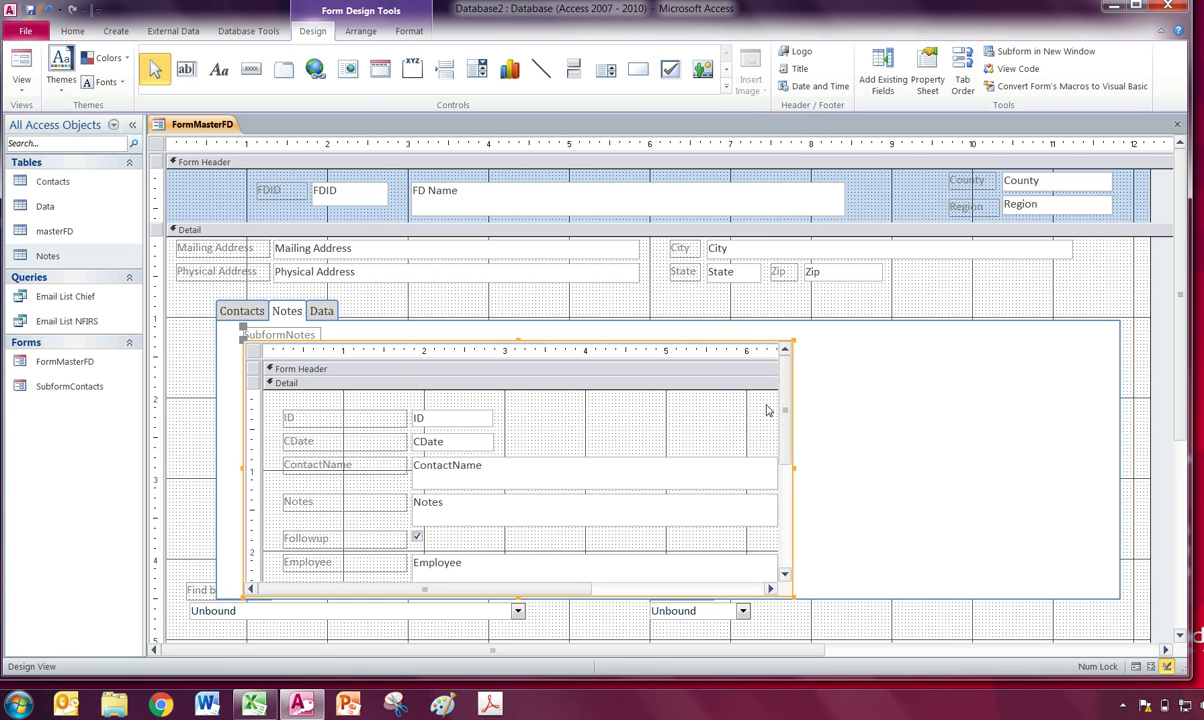
{"action": "left_click", "coordinate": [293, 336]}
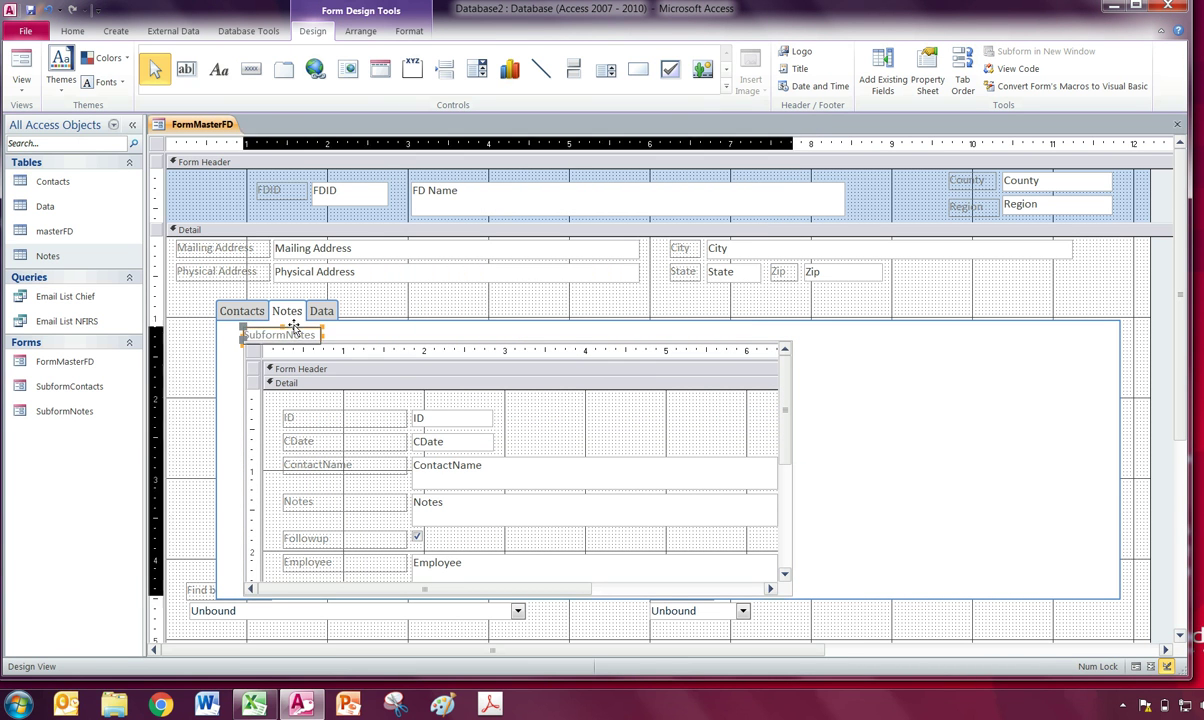
{"action": "key", "text": "Delete"}
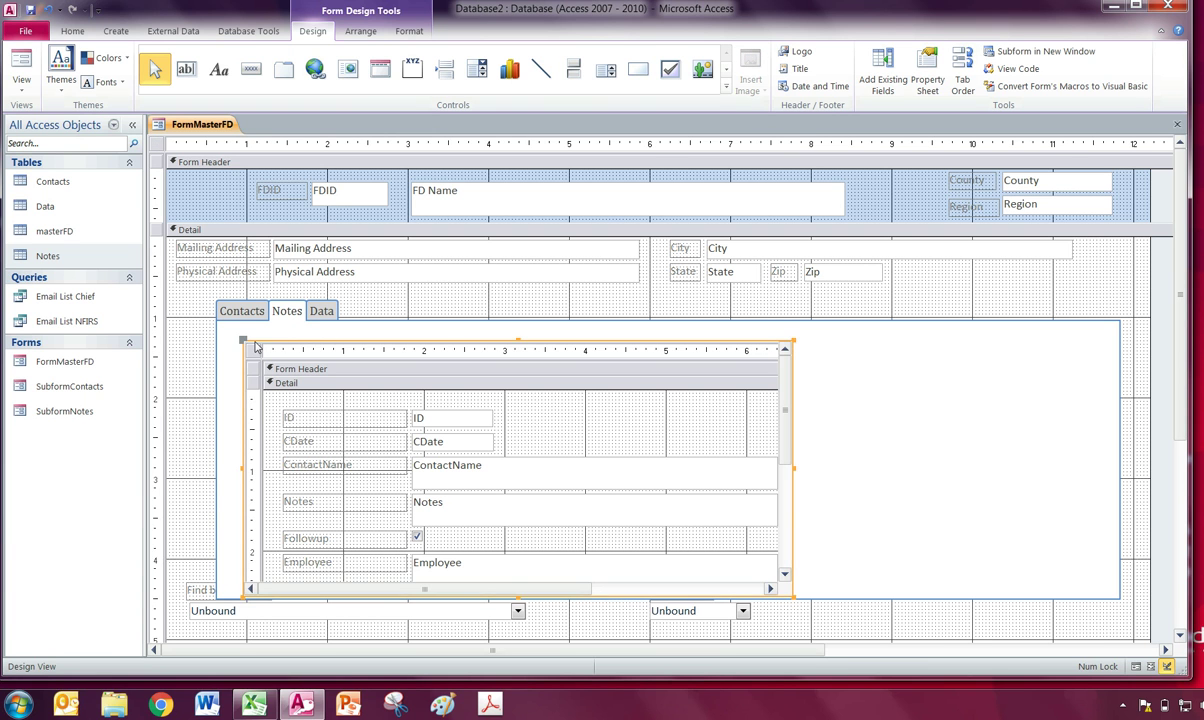
{"action": "left_click_drag", "start_coordinate": [255, 342], "coordinate": [234, 329]}
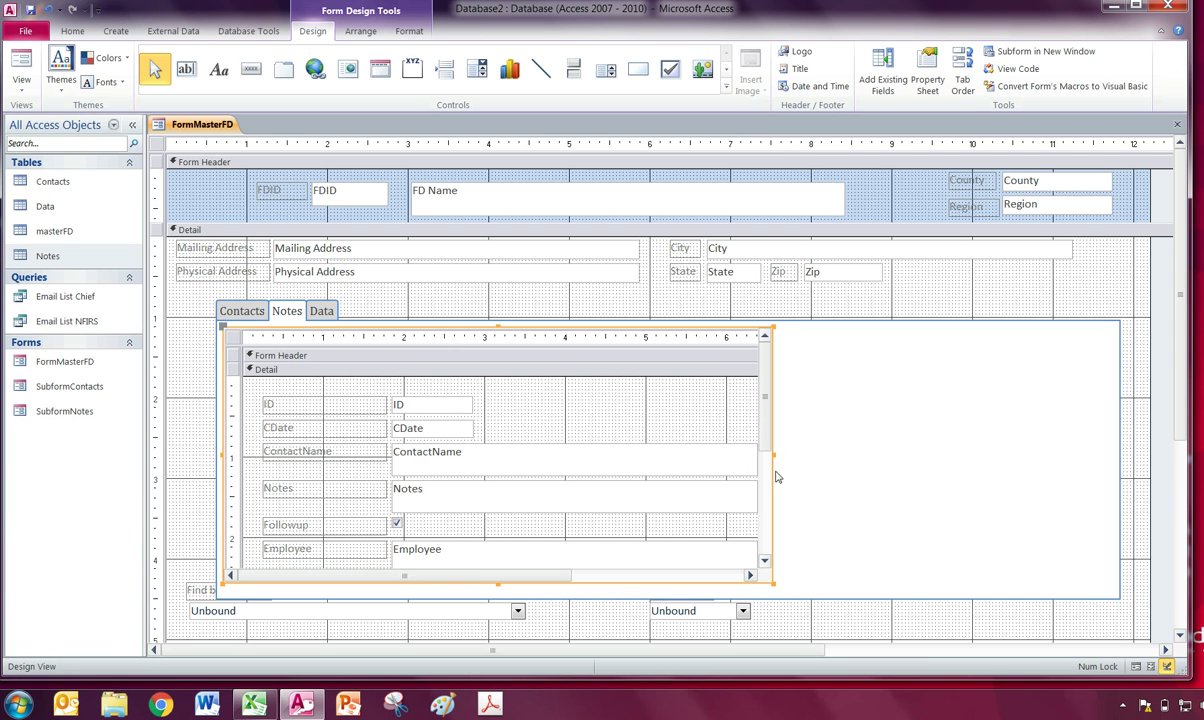
{"action": "left_click_drag", "start_coordinate": [775, 459], "coordinate": [1112, 457]}
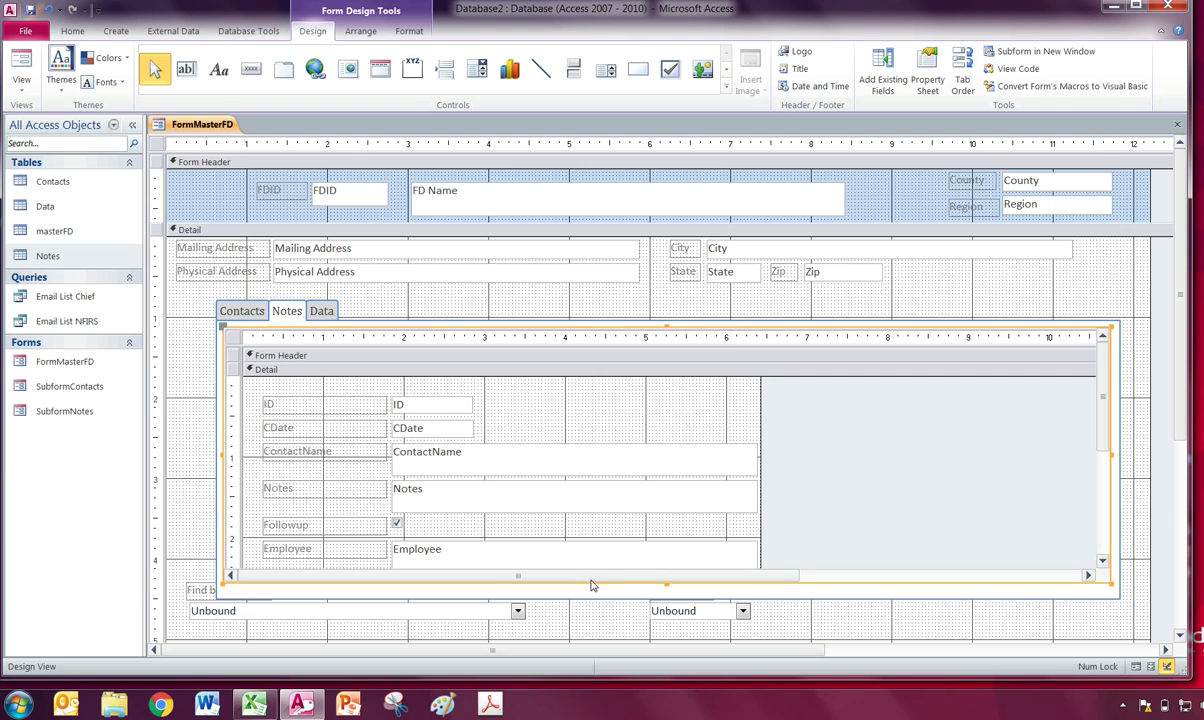
{"action": "left_click_drag", "start_coordinate": [665, 582], "coordinate": [667, 490]}
{"action": "left_click", "coordinate": [668, 588]}
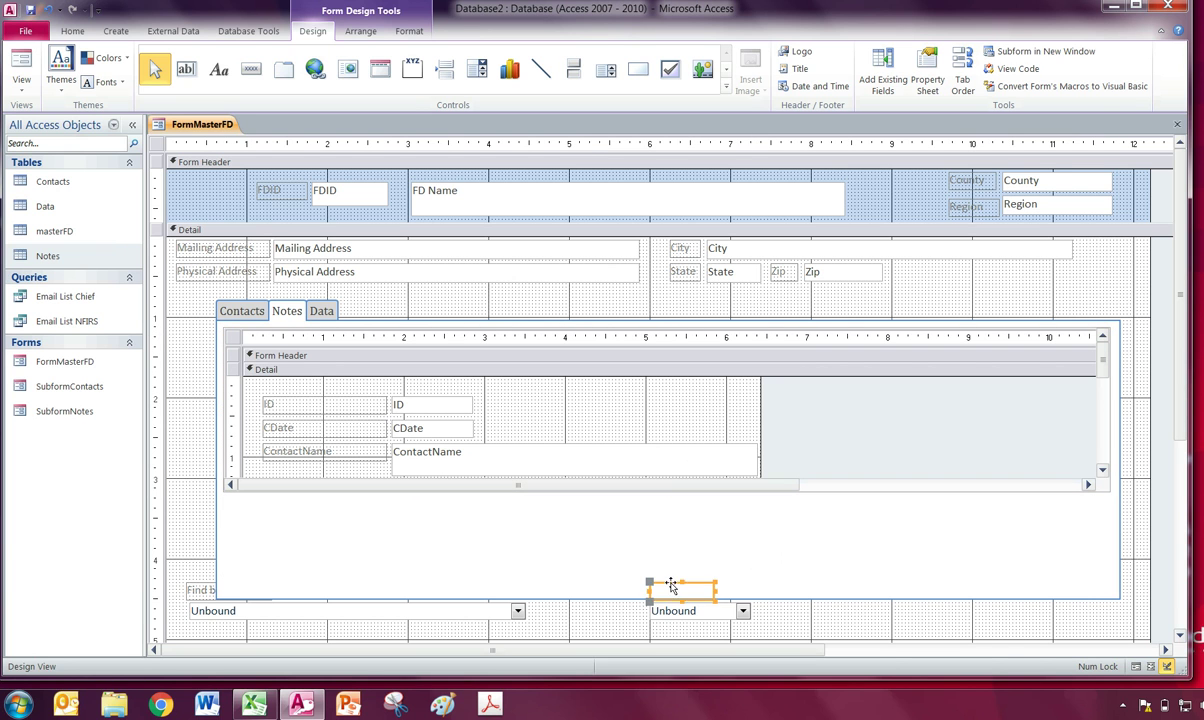
Shorten the tab control so the Find by boxes are uncovered.
{"action": "left_click", "coordinate": [654, 600]}
{"action": "left_click", "coordinate": [611, 603]}
{"action": "left_click", "coordinate": [624, 597]}
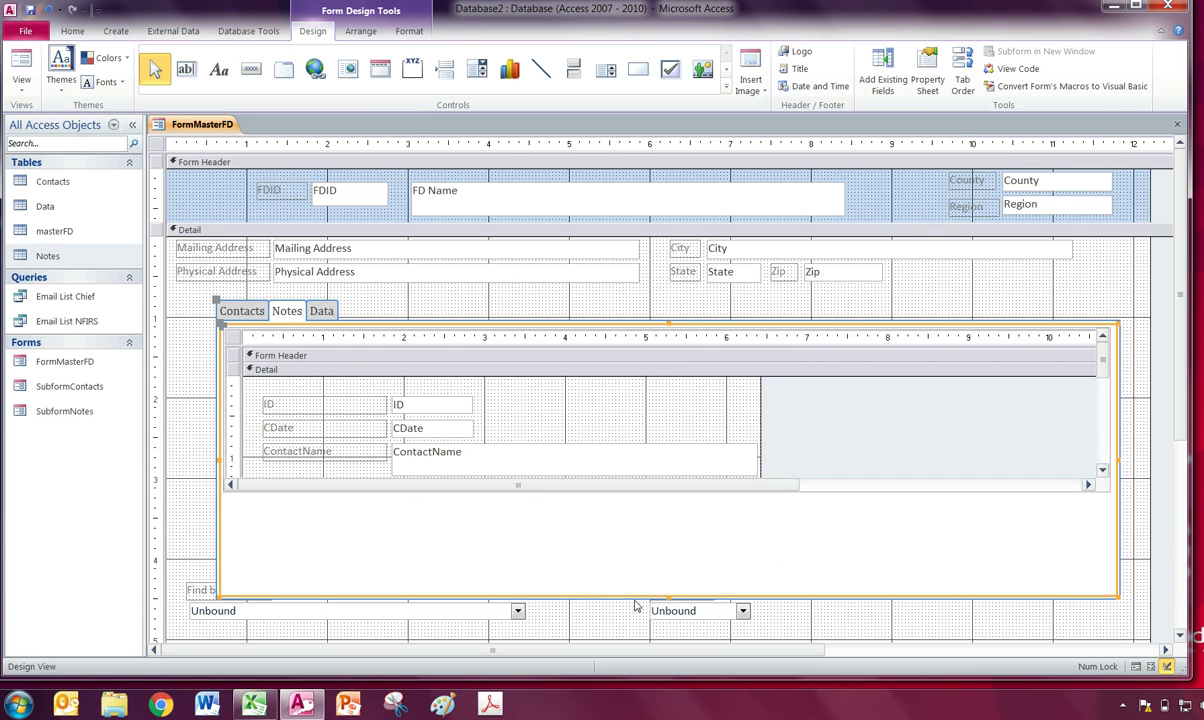
{"action": "left_click_drag", "start_coordinate": [666, 594], "coordinate": [669, 505]}
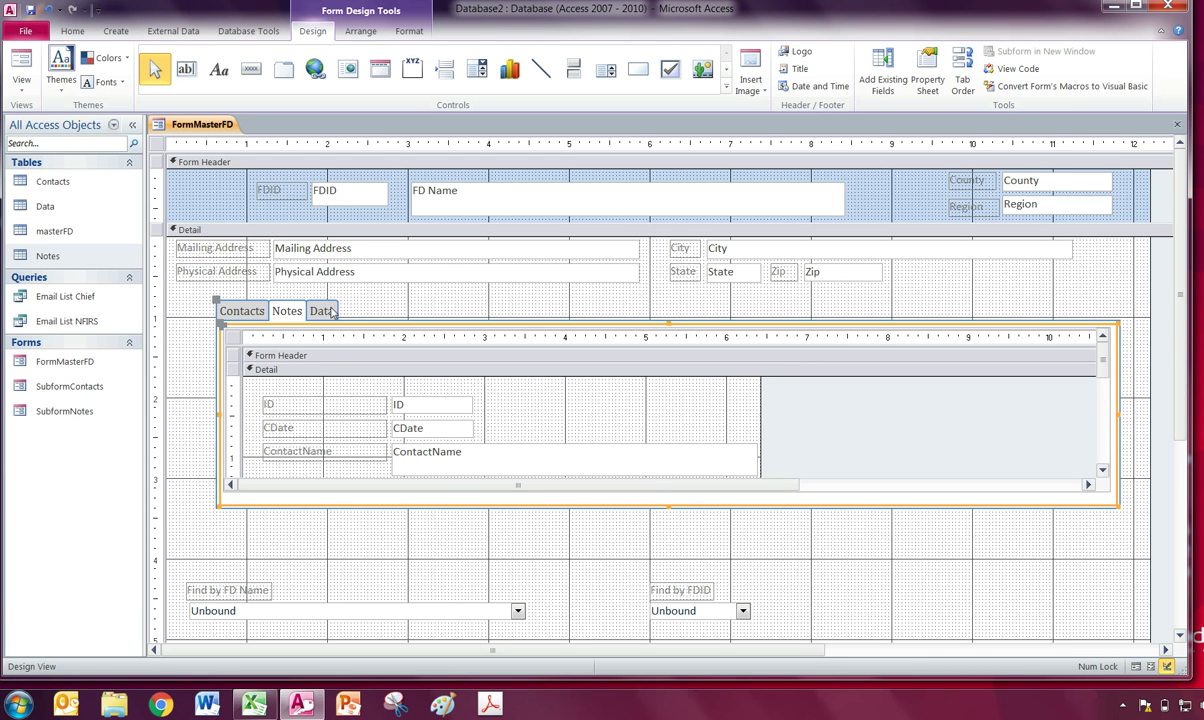
Draw a new subform across the Data page of the tab control.
{"action": "left_click", "coordinate": [331, 311]}
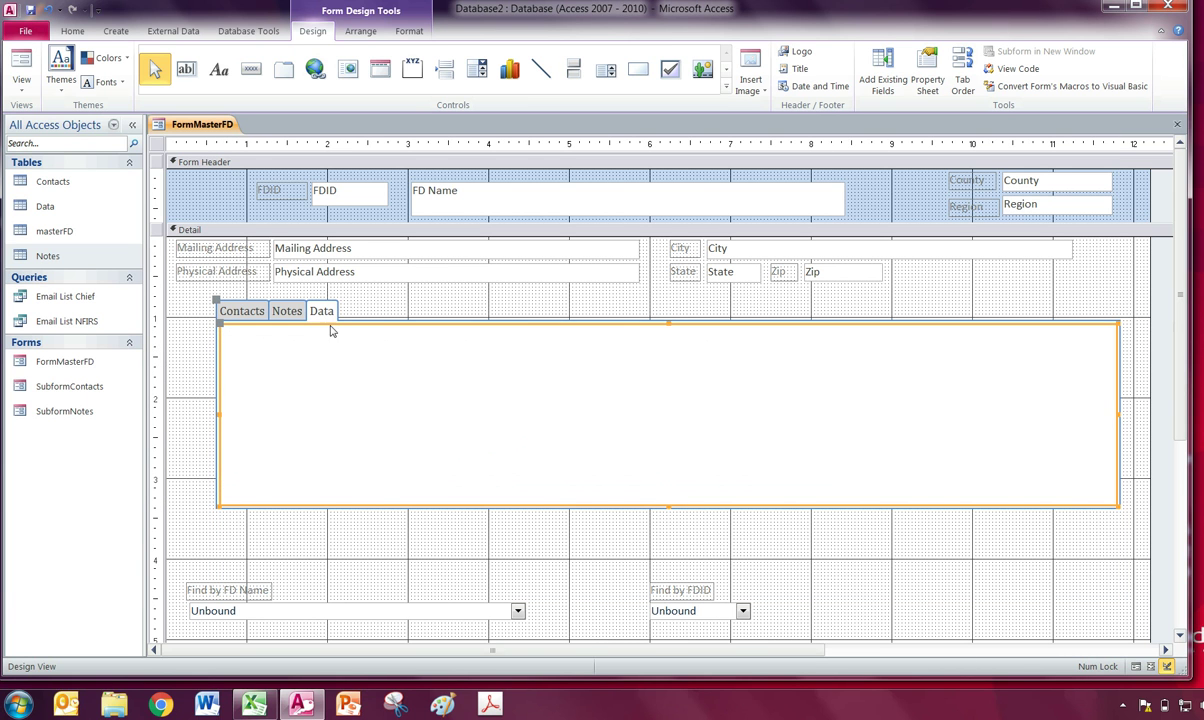
{"action": "left_click", "coordinate": [726, 89]}
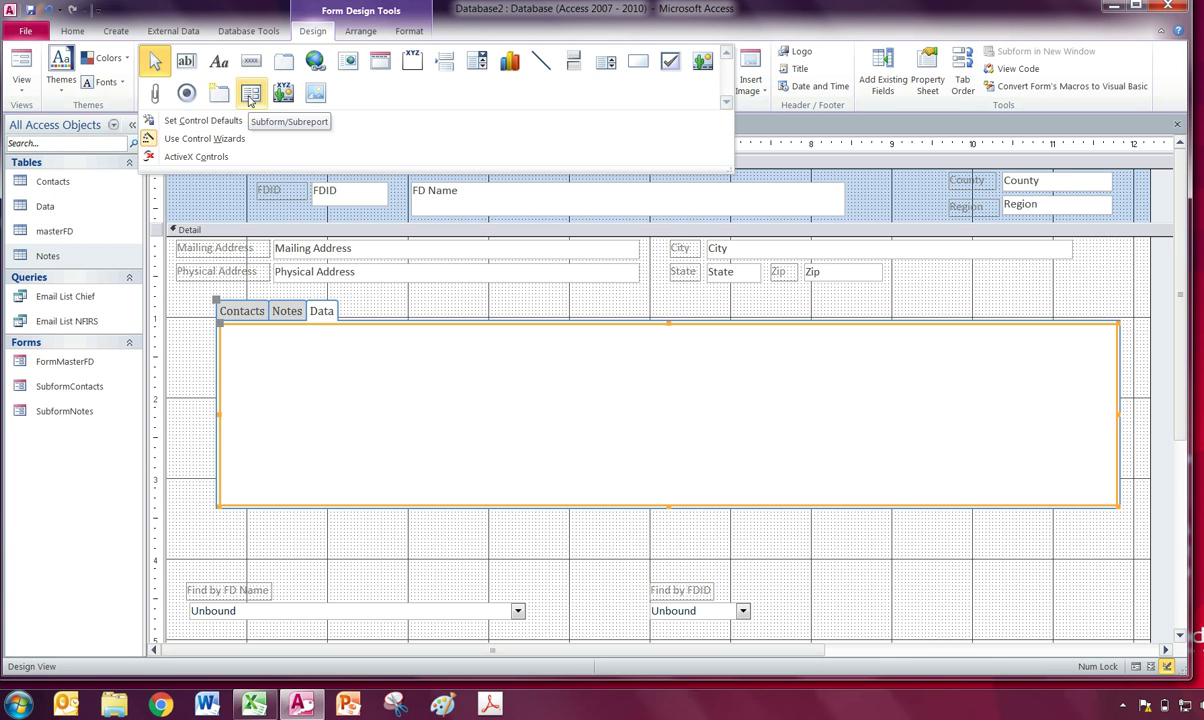
{"action": "left_click", "coordinate": [250, 93]}
{"action": "left_click_drag", "start_coordinate": [228, 335], "coordinate": [1106, 425]}
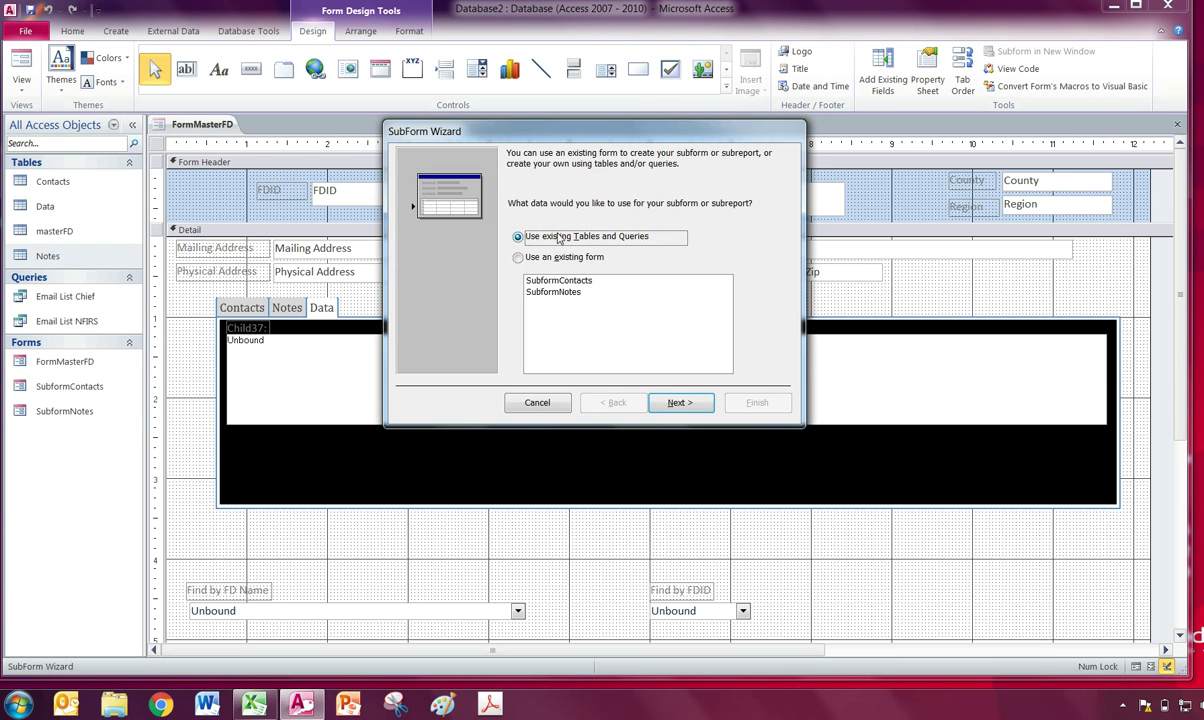
Use the Data table with all its fields as the new subform's source.
{"action": "left_click", "coordinate": [680, 402]}
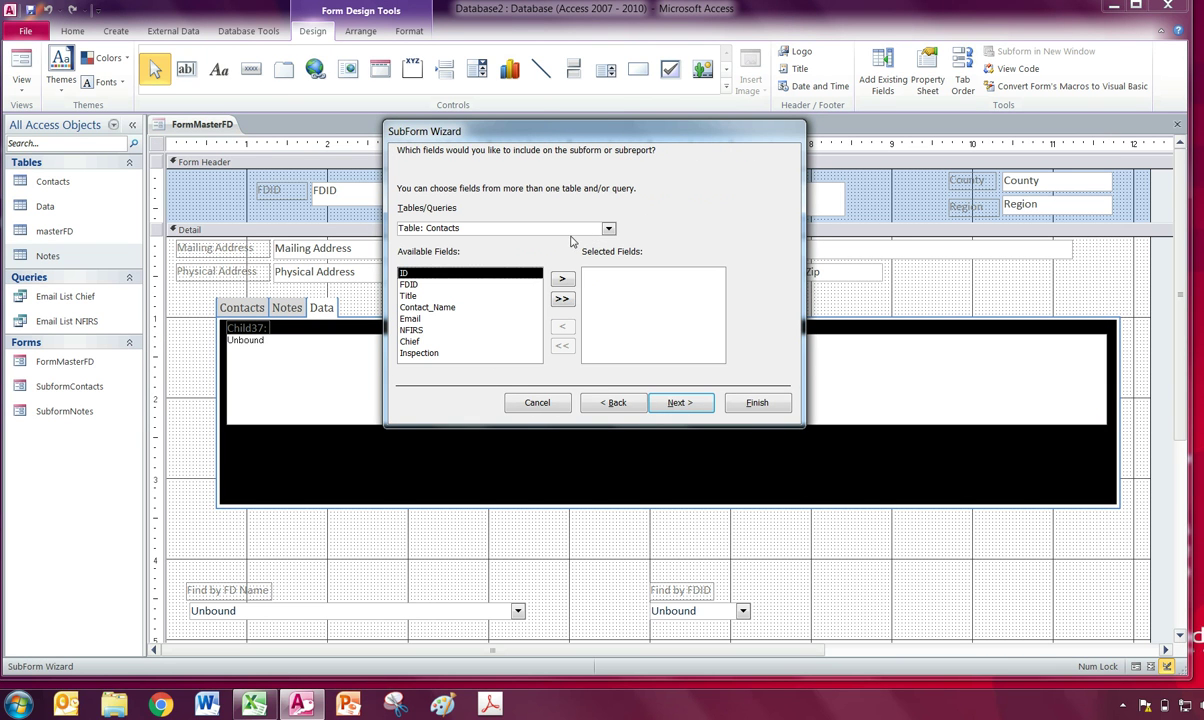
{"action": "left_click", "coordinate": [608, 229]}
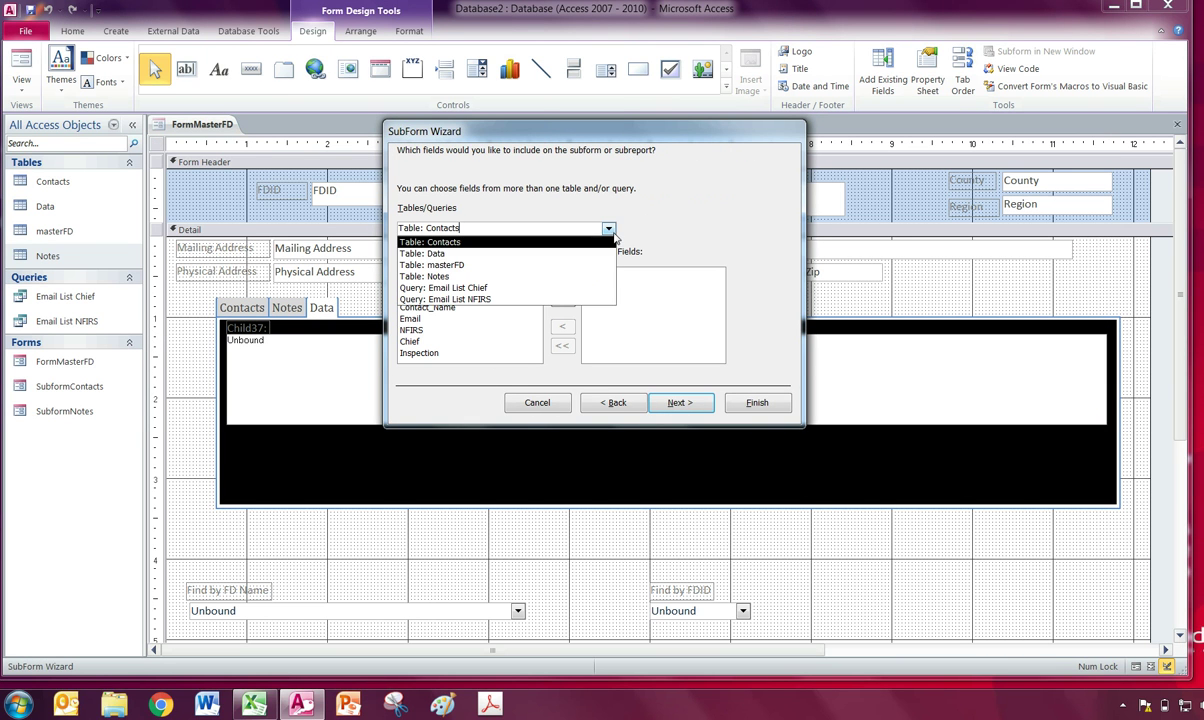
{"action": "left_click", "coordinate": [413, 249]}
{"action": "left_click", "coordinate": [562, 298]}
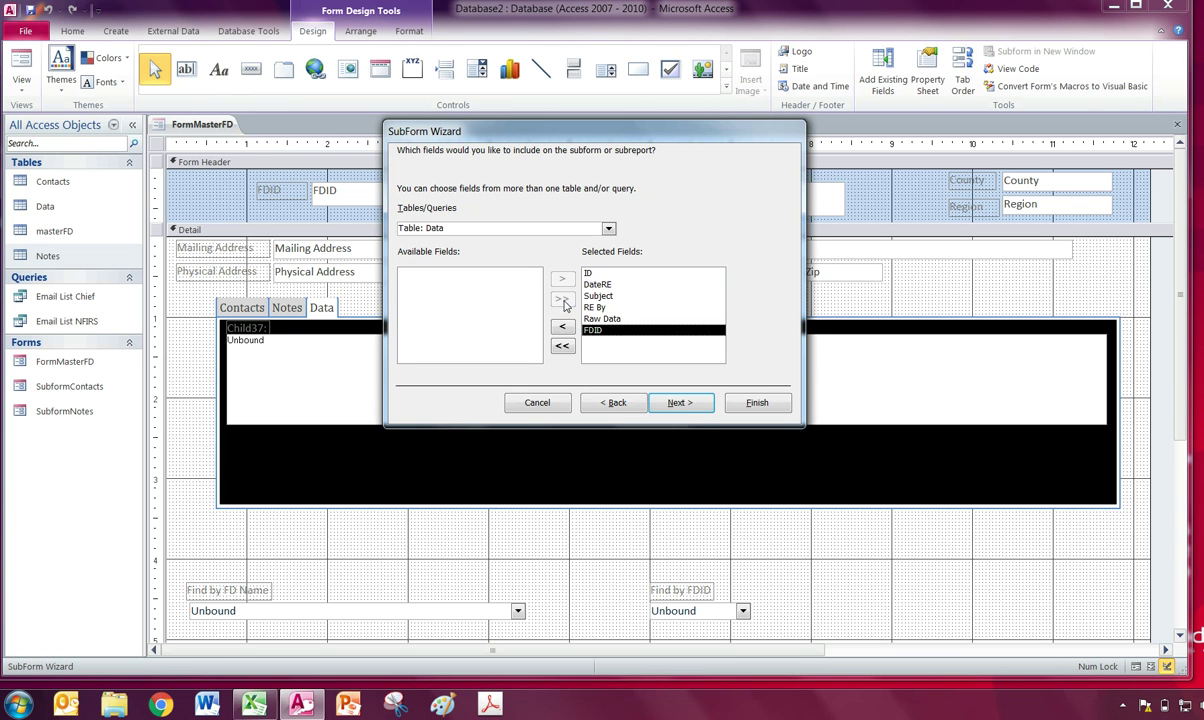
Link the subform to the main form on FDID and finish it as SubformDataRE.
{"action": "left_click", "coordinate": [688, 404]}
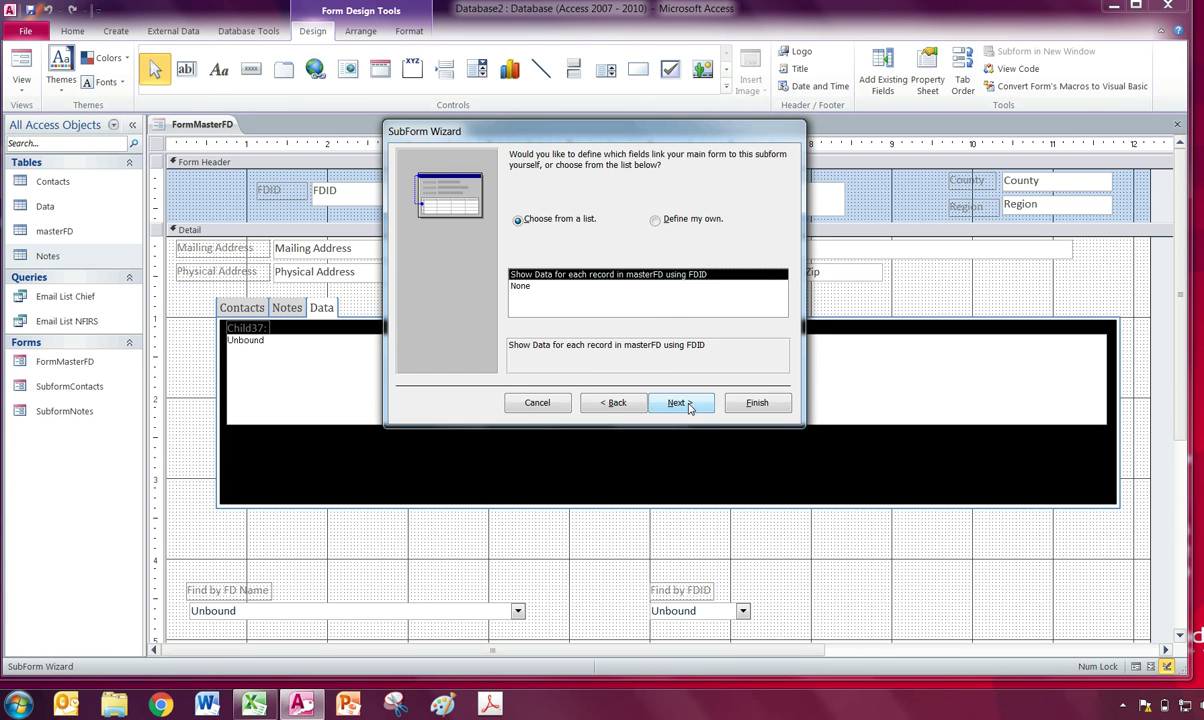
{"action": "left_click", "coordinate": [656, 220]}
{"action": "left_click", "coordinate": [638, 275]}
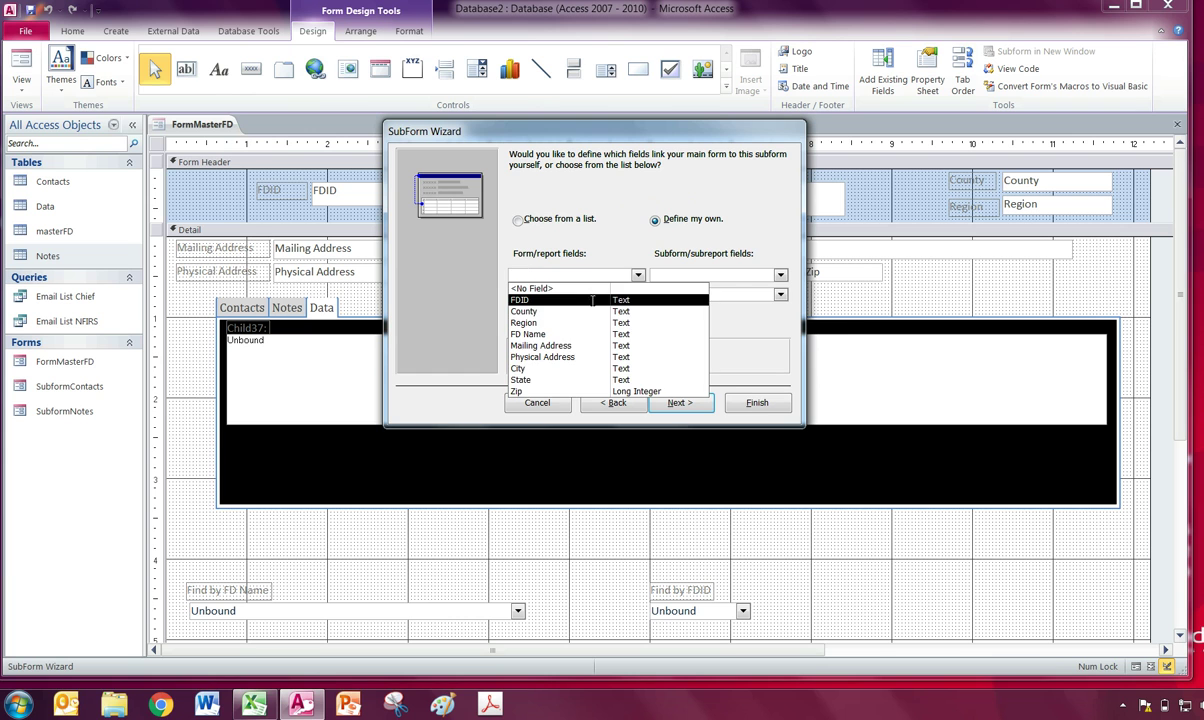
{"action": "left_click", "coordinate": [557, 288]}
{"action": "left_click", "coordinate": [780, 275]}
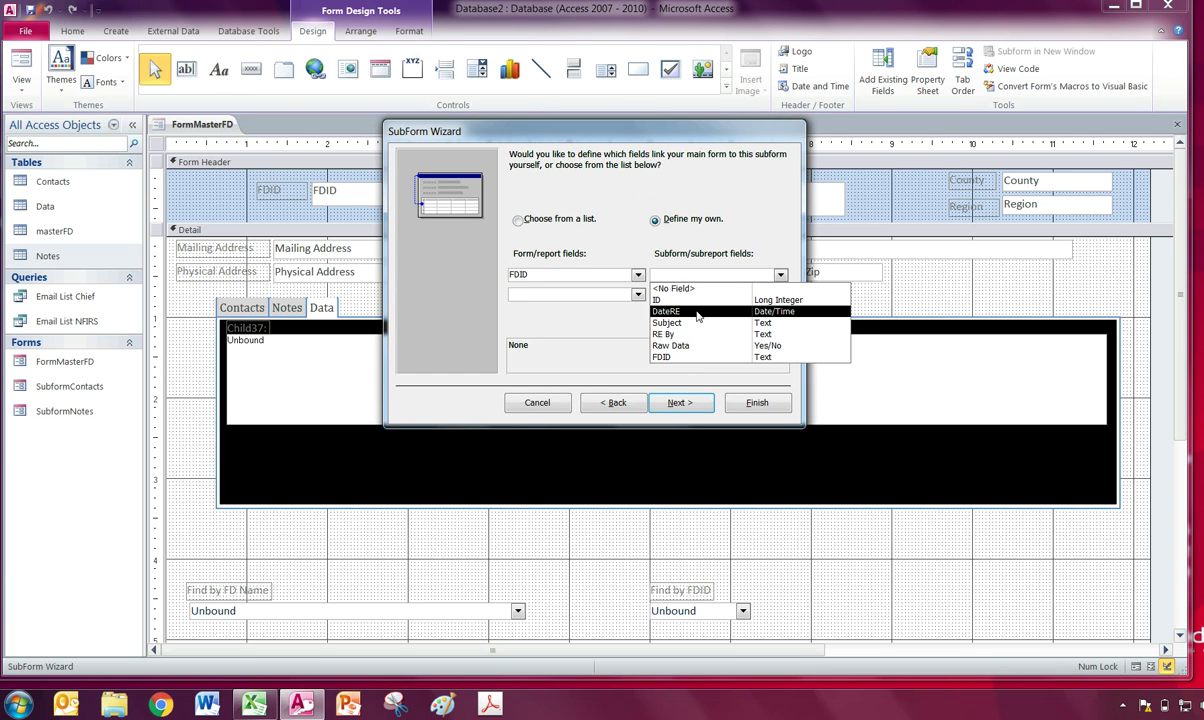
{"action": "left_click", "coordinate": [665, 340]}
{"action": "left_click", "coordinate": [680, 403]}
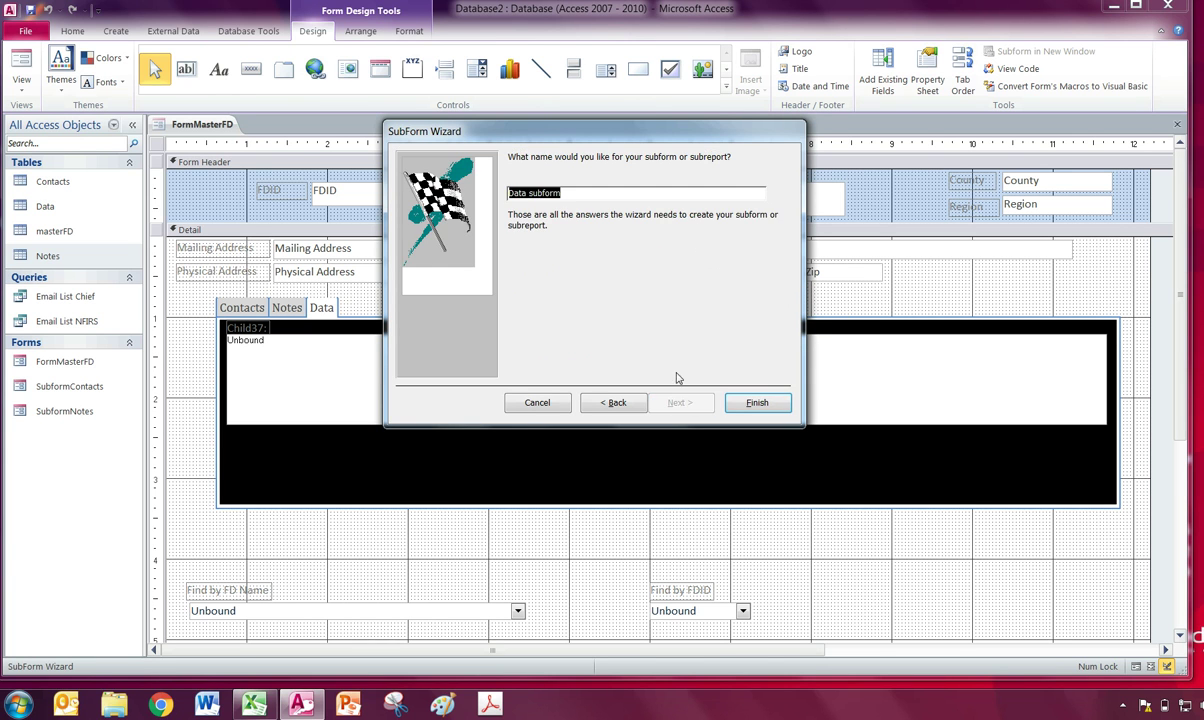
{"action": "type", "text": "Su"}
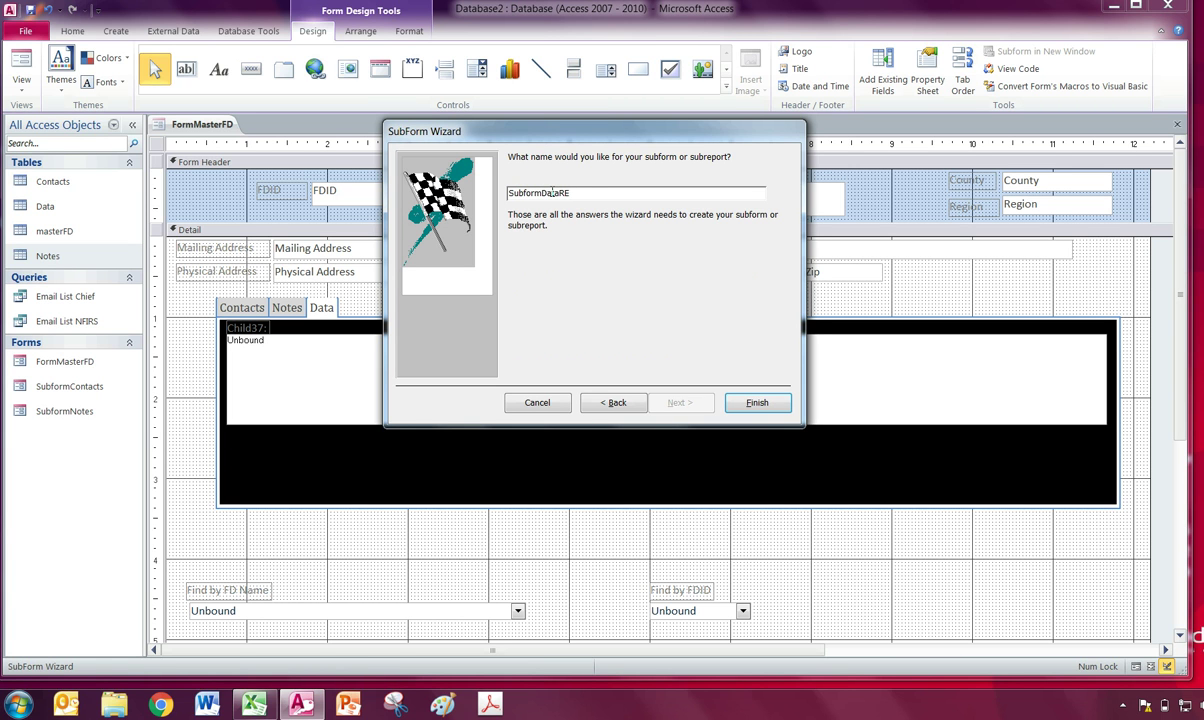
{"action": "left_click", "coordinate": [757, 402]}
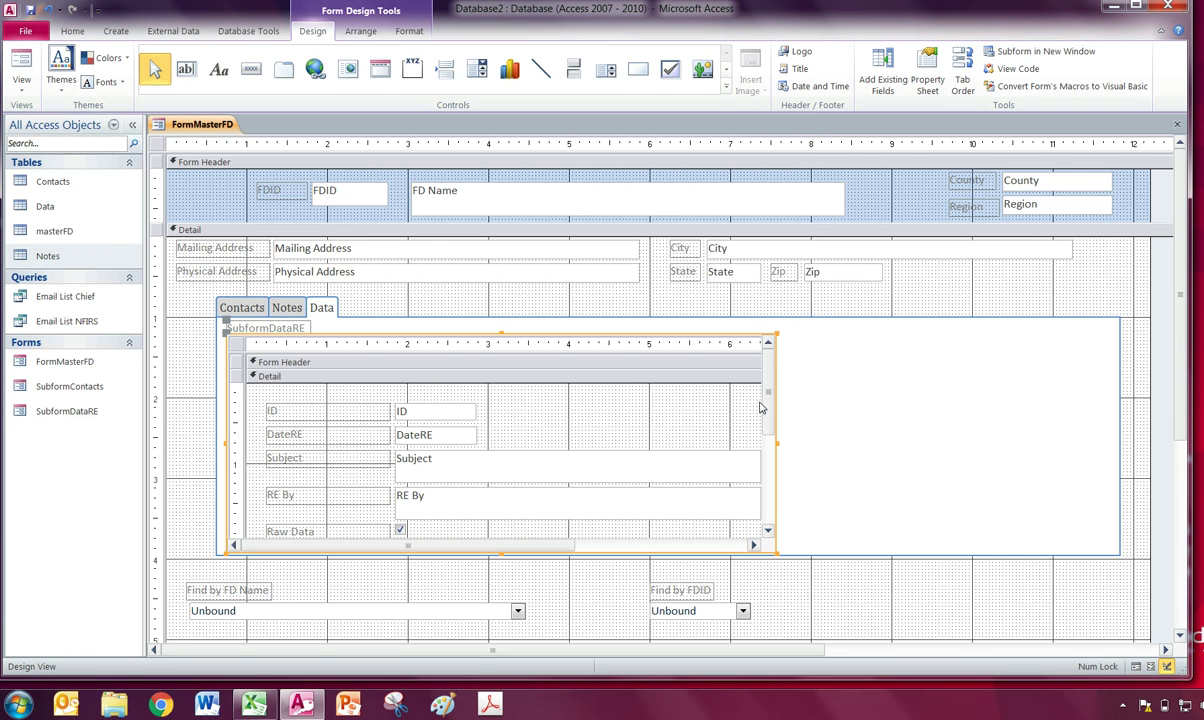
Delete the ID and FDID fields and their labels from the Data subform.
{"action": "left_click", "coordinate": [341, 400]}
{"action": "left_click", "coordinate": [340, 412]}
{"action": "left_click", "coordinate": [405, 411]}
{"action": "key", "text": "Delete"}
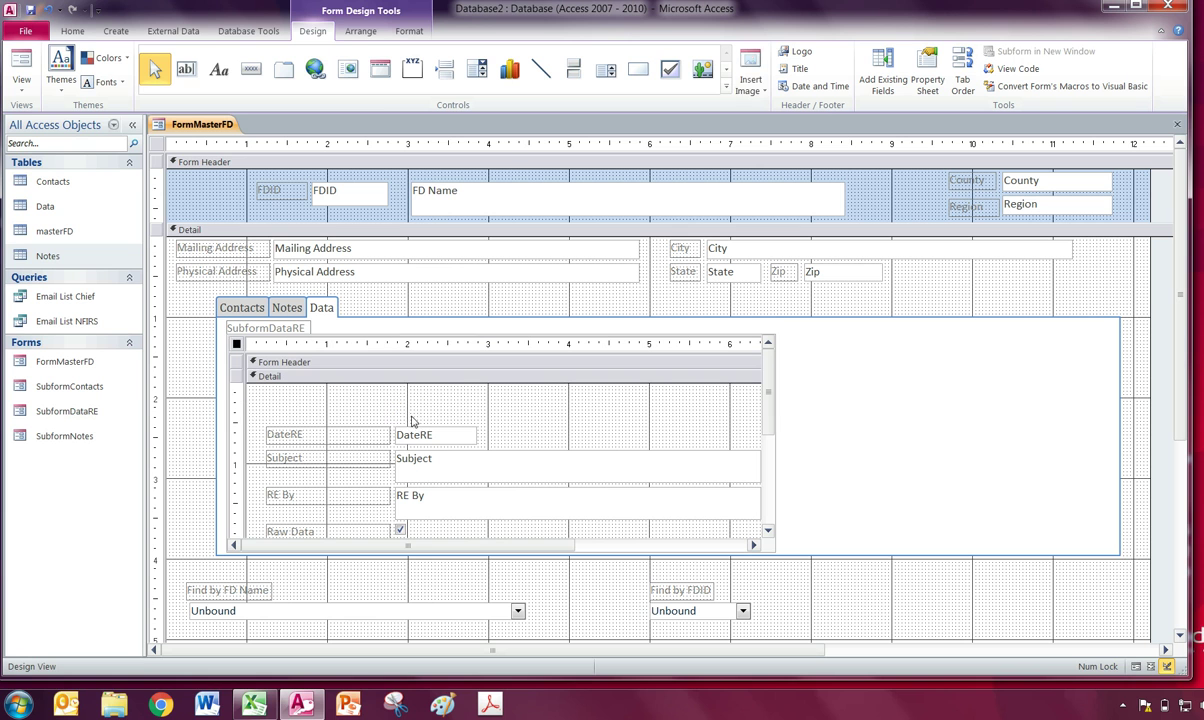
{"action": "left_click", "coordinate": [356, 438]}
{"action": "scroll", "coordinate": [370, 422], "scroll_direction": "down", "scroll_amount": 1}
{"action": "left_click", "coordinate": [343, 478]}
{"action": "key", "text": "Delete"}
{"action": "left_click", "coordinate": [410, 495]}
{"action": "key", "text": "Delete"}
{"action": "left_click", "coordinate": [518, 485]}
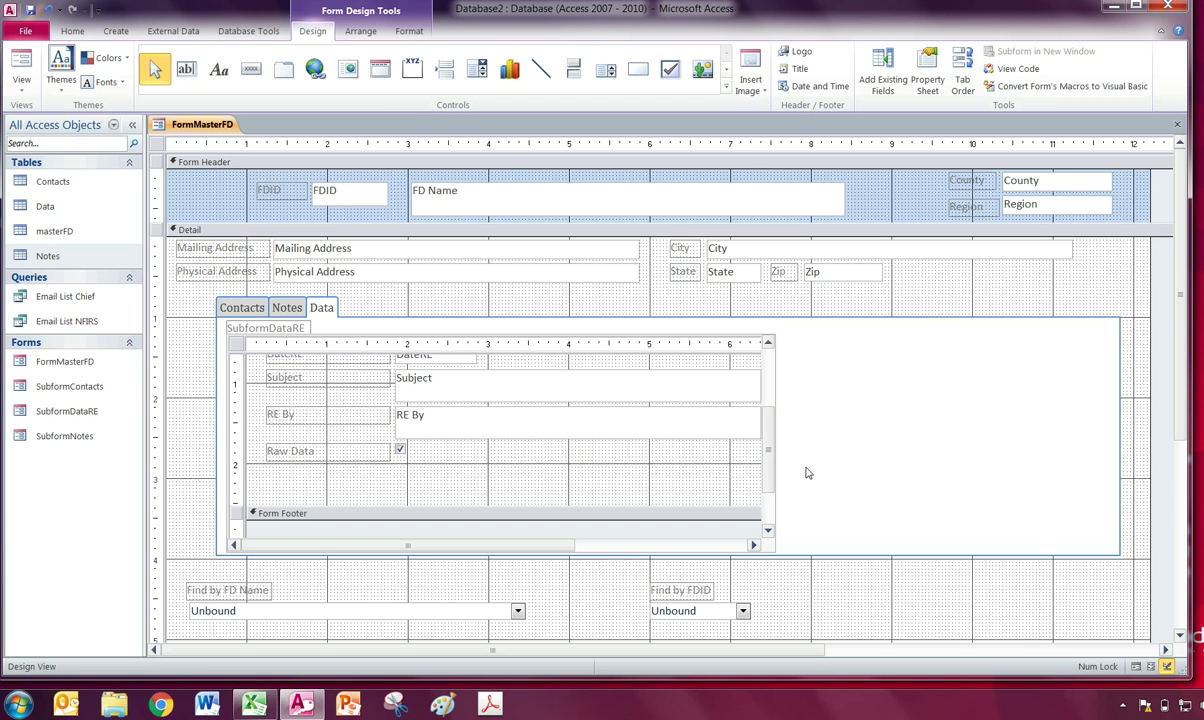
{"action": "left_click", "coordinate": [804, 472]}
Remove the SubformDataRE caption, widen and shorten the Data subform, and shorten the tab control.
{"action": "left_click", "coordinate": [272, 331]}
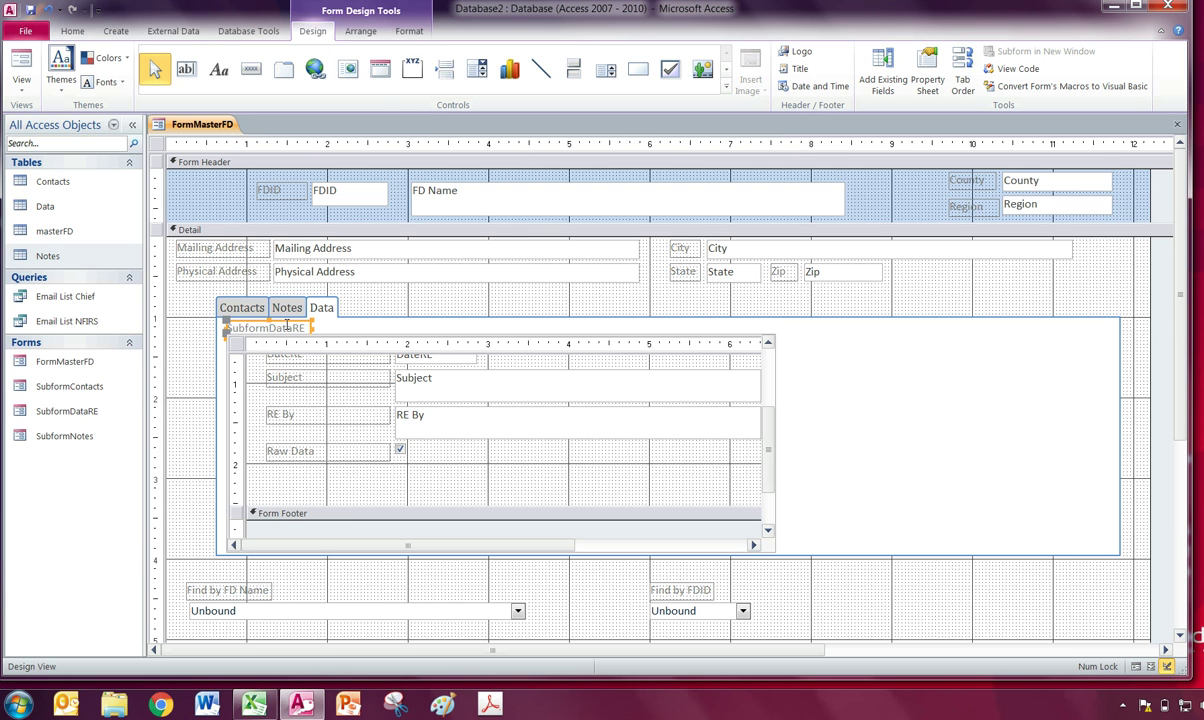
{"action": "key", "text": "Delete"}
{"action": "left_click", "coordinate": [237, 344]}
{"action": "left_click_drag", "start_coordinate": [229, 334], "coordinate": [229, 327]}
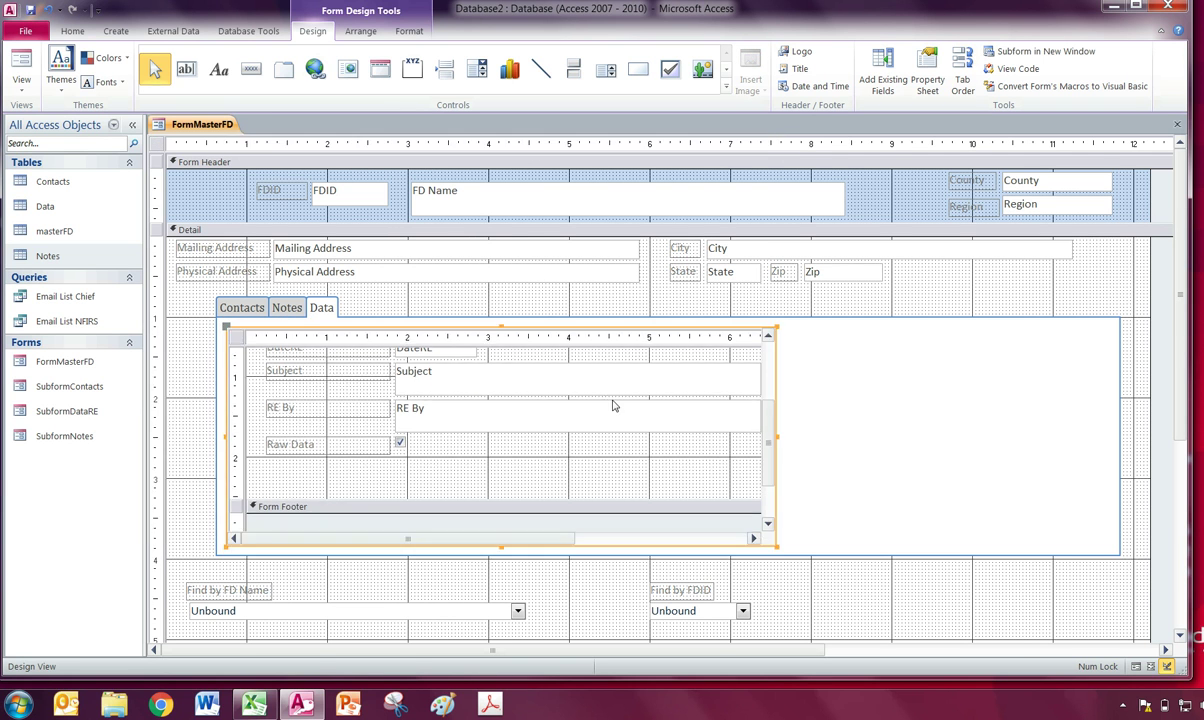
{"action": "left_click_drag", "start_coordinate": [776, 436], "coordinate": [1103, 436]}
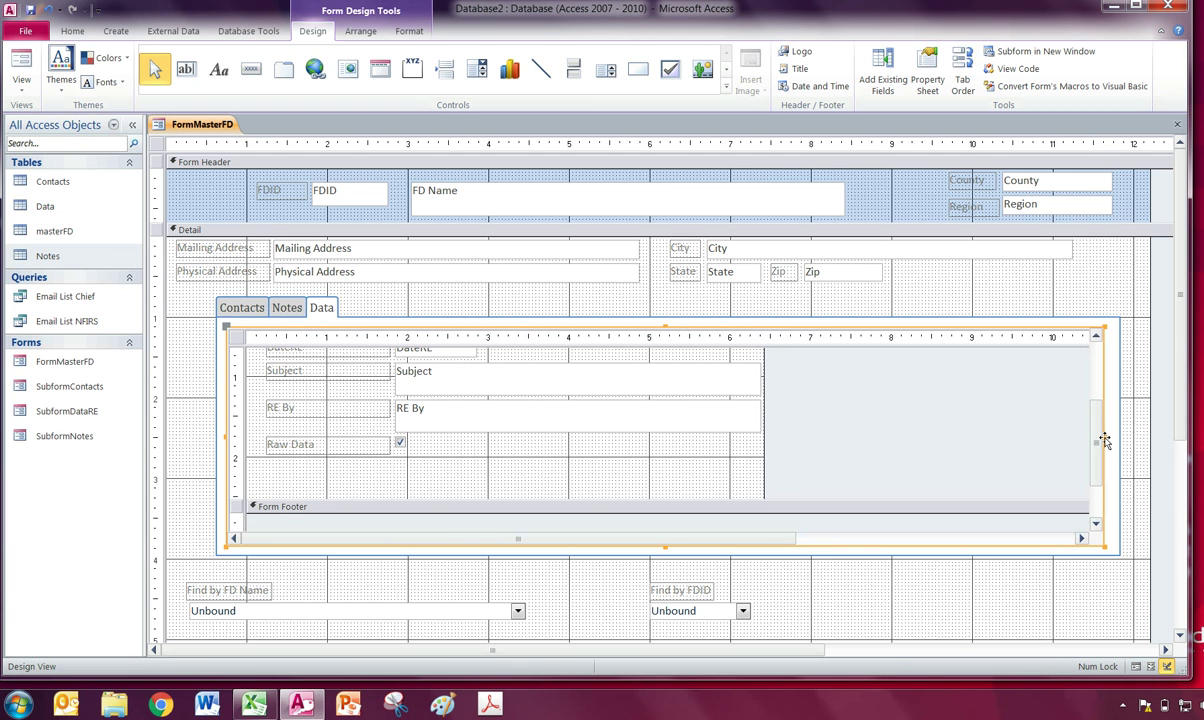
{"action": "left_click_drag", "start_coordinate": [1108, 443], "coordinate": [1115, 443]}
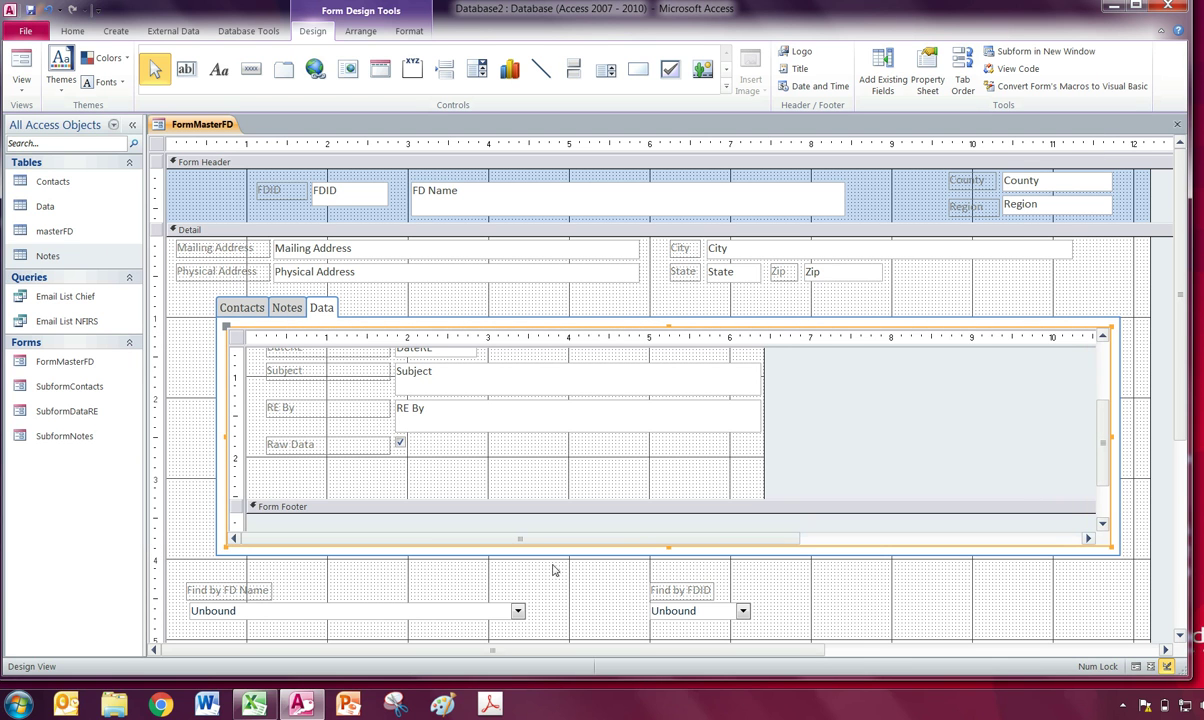
{"action": "left_click_drag", "start_coordinate": [668, 545], "coordinate": [676, 452]}
{"action": "left_click", "coordinate": [666, 537]}
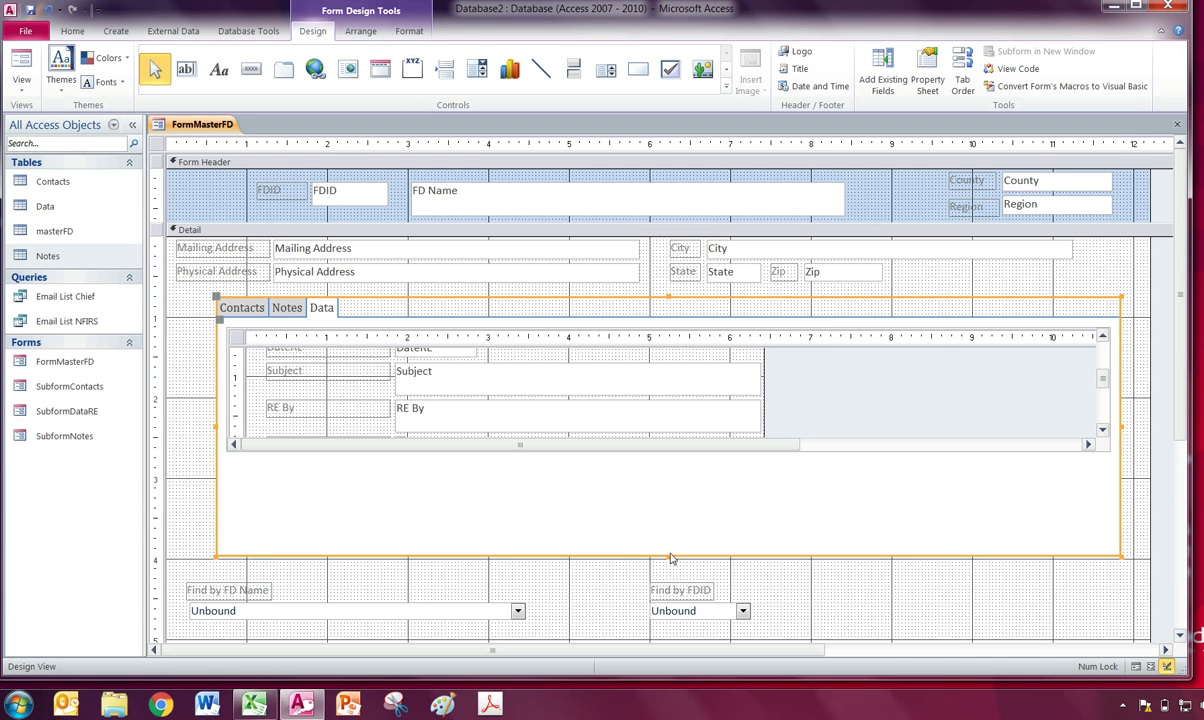
{"action": "left_click_drag", "start_coordinate": [667, 541], "coordinate": [677, 470]}
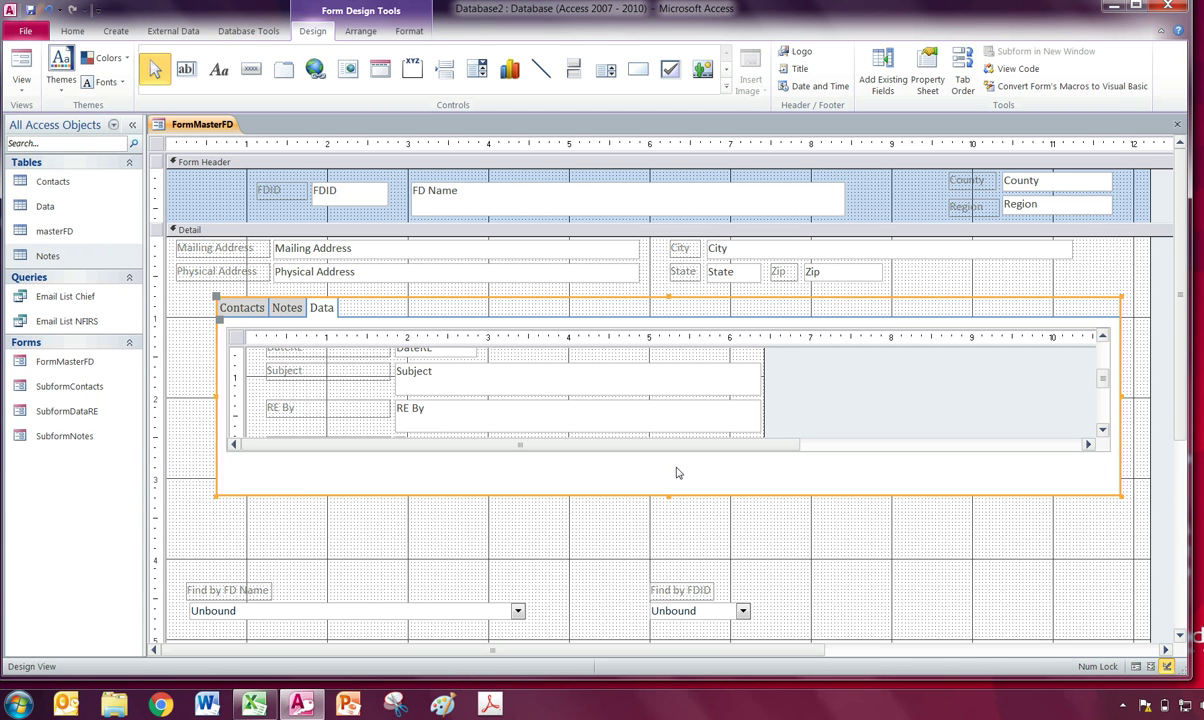
Delete the ID and FDID fields and their labels from the Notes subform.
{"action": "left_click", "coordinate": [288, 308]}
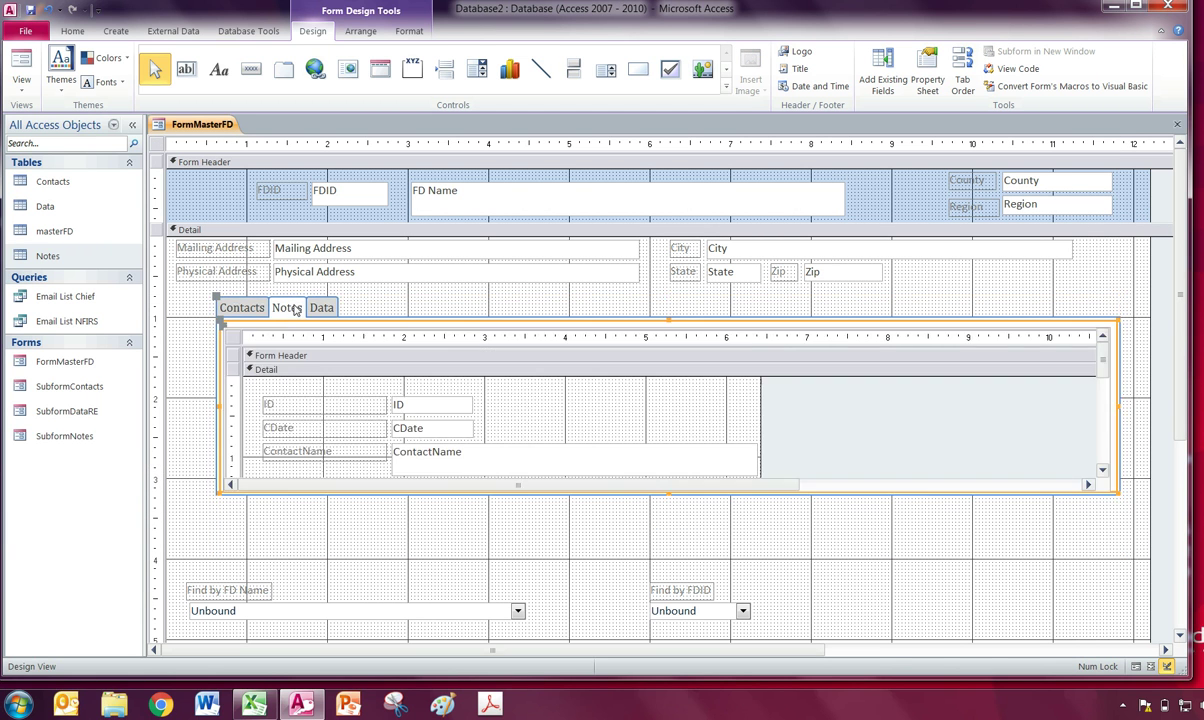
{"action": "left_click", "coordinate": [378, 403]}
{"action": "left_click", "coordinate": [378, 403]}
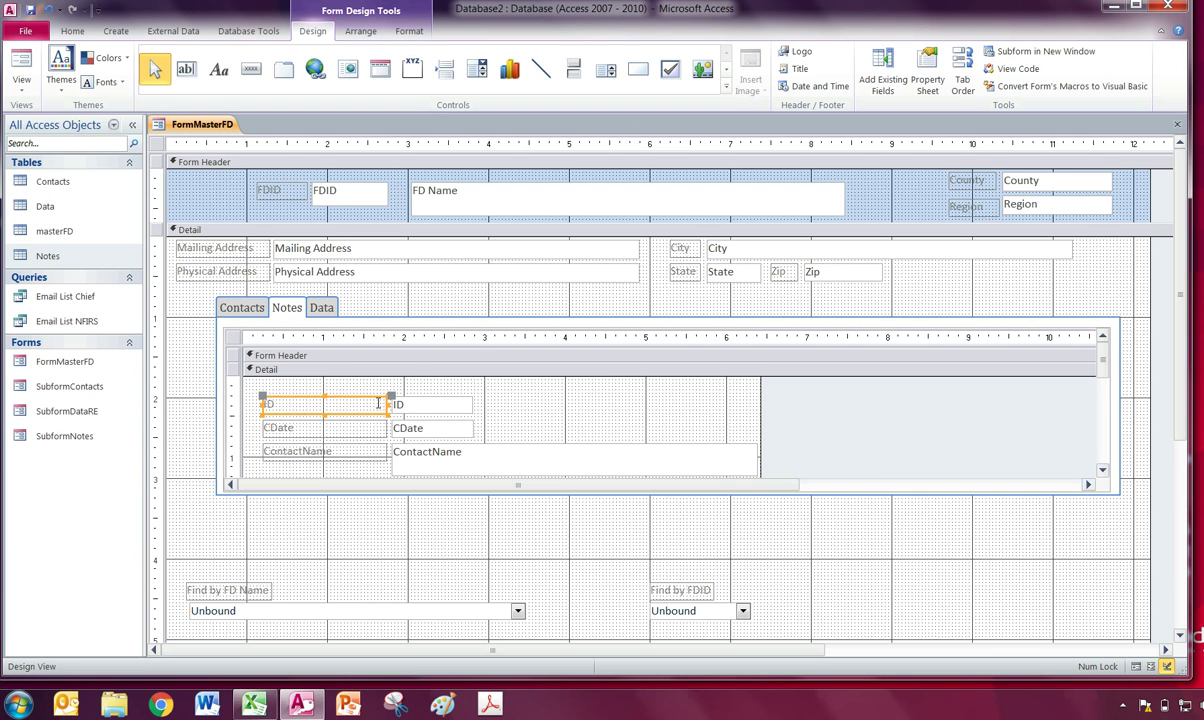
{"action": "left_click", "coordinate": [420, 404]}
{"action": "key", "text": "Delete"}
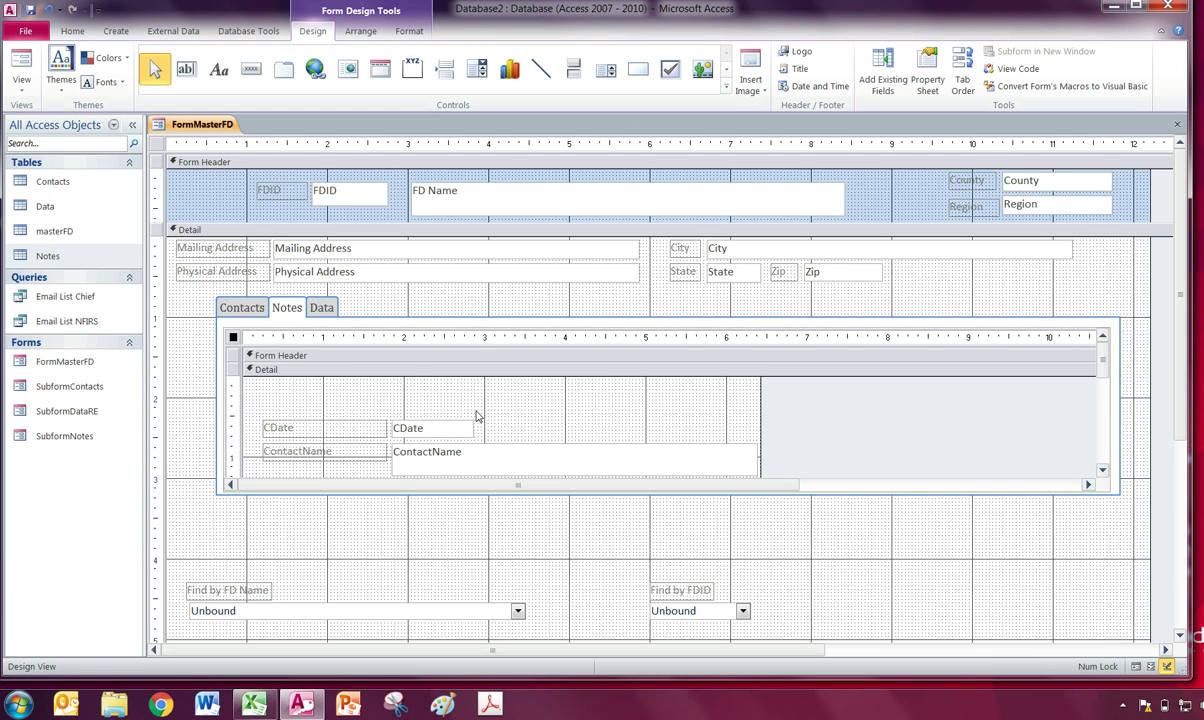
{"action": "scroll", "coordinate": [467, 425], "scroll_direction": "down", "scroll_amount": 2}
{"action": "scroll", "coordinate": [467, 425], "scroll_direction": "down", "scroll_amount": 2}
{"action": "left_click", "coordinate": [340, 420]}
{"action": "key", "text": "Delete"}
{"action": "left_click", "coordinate": [492, 448]}
{"action": "key", "text": "Delete"}
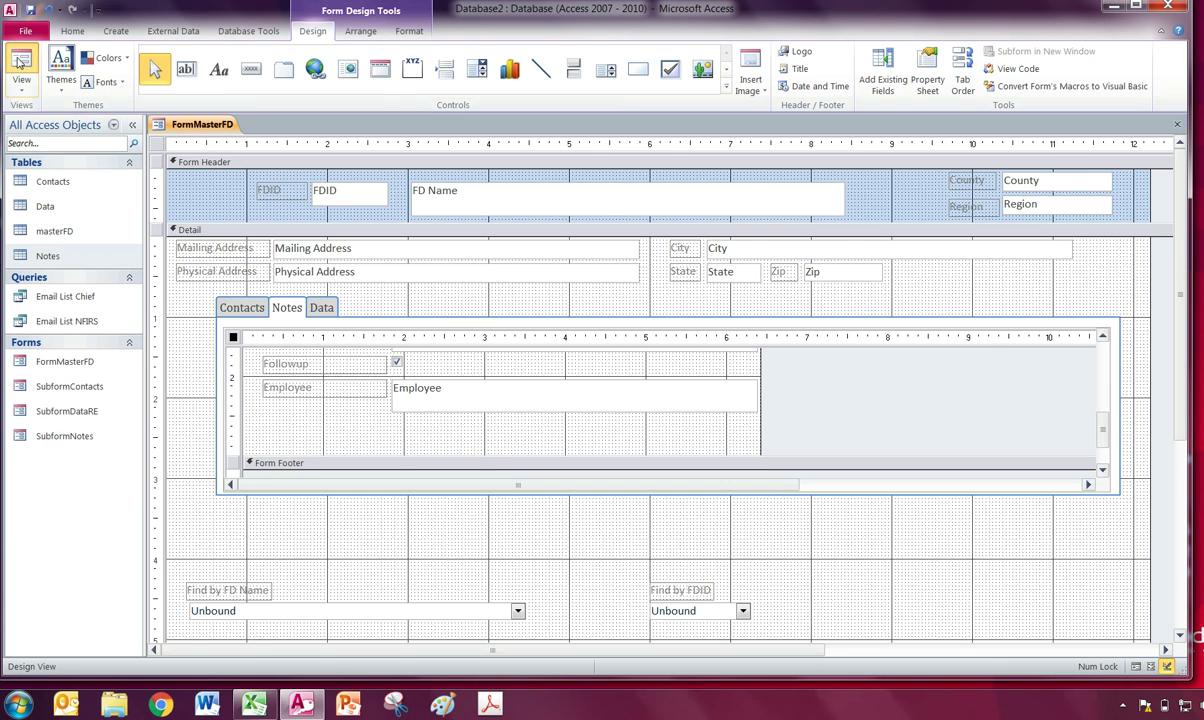
Switch FormMasterFD to Form View and check the Notes and Data subforms.
{"action": "left_click", "coordinate": [20, 62]}
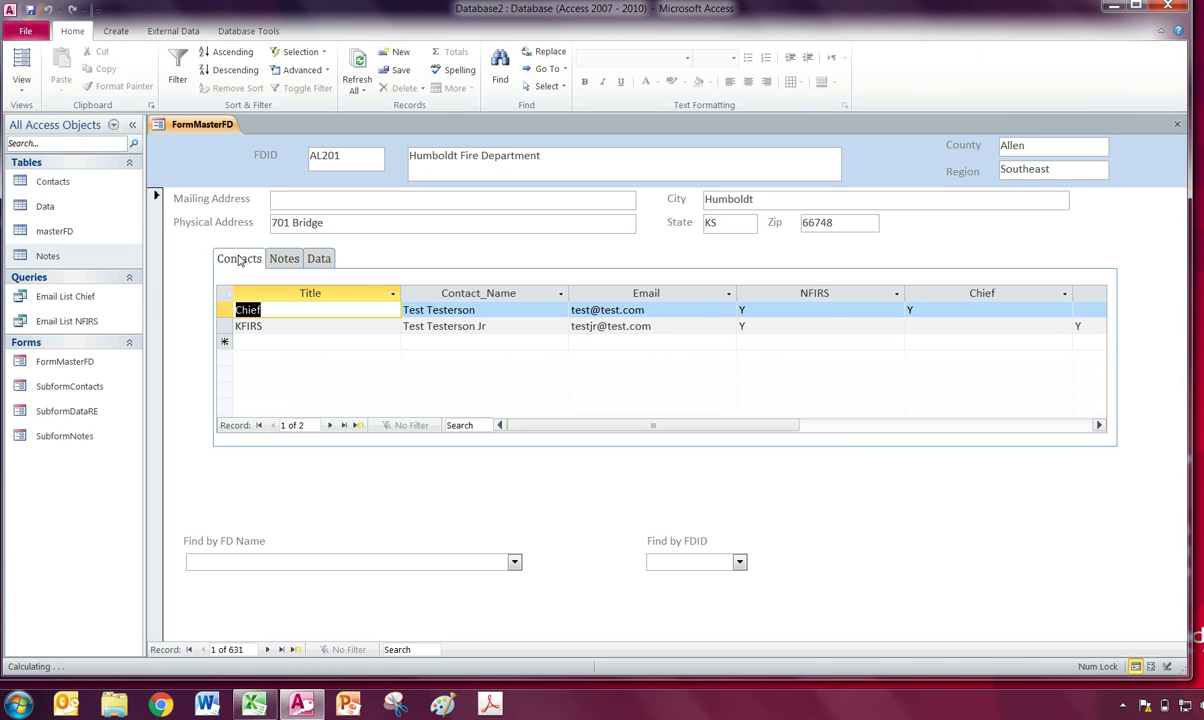
{"action": "left_click", "coordinate": [286, 260]}
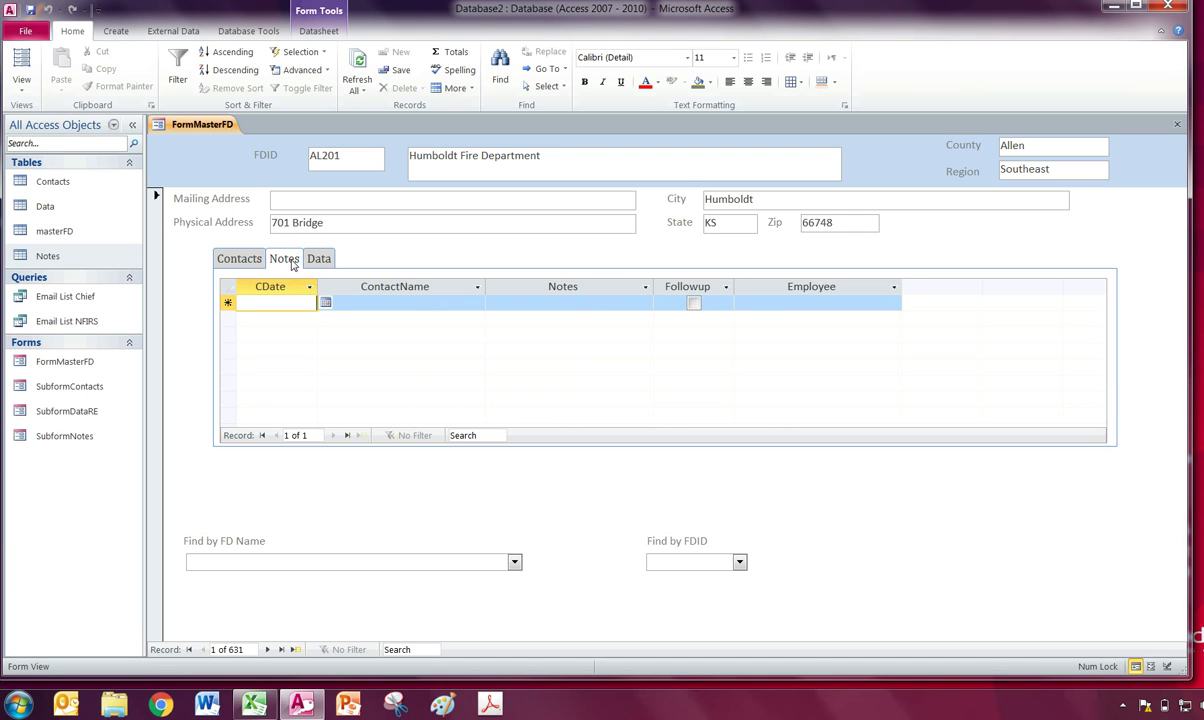
{"action": "left_click", "coordinate": [319, 261]}
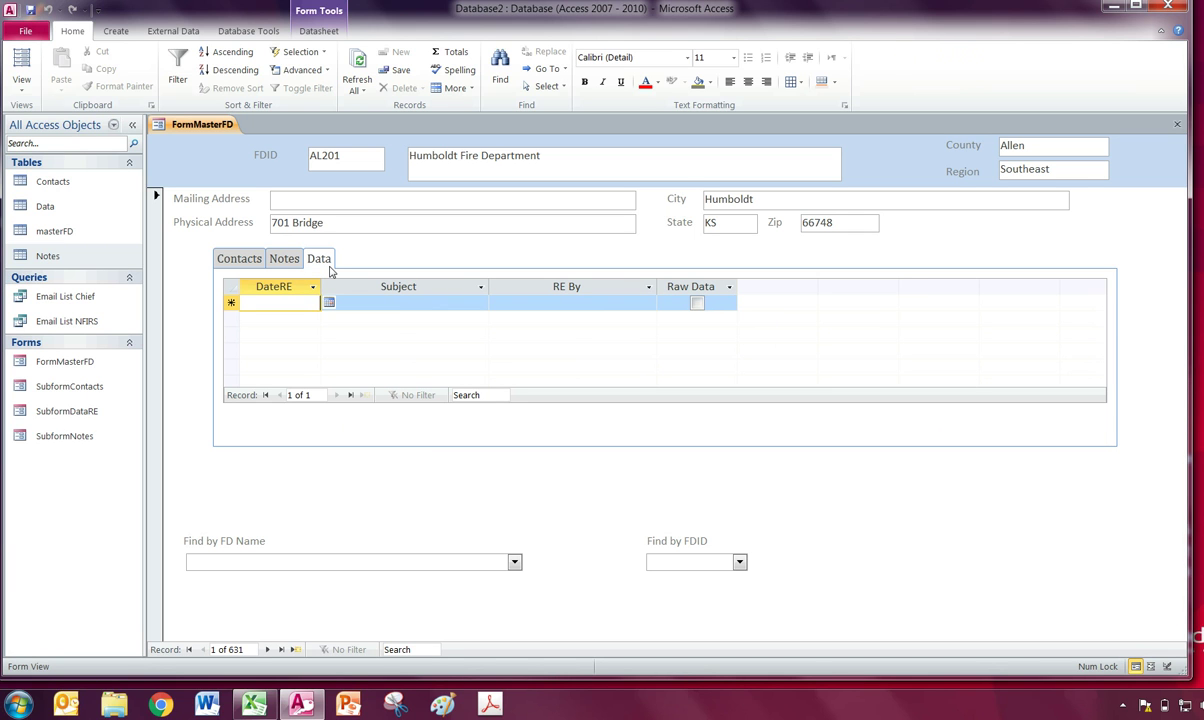
{"action": "left_click", "coordinate": [282, 259]}
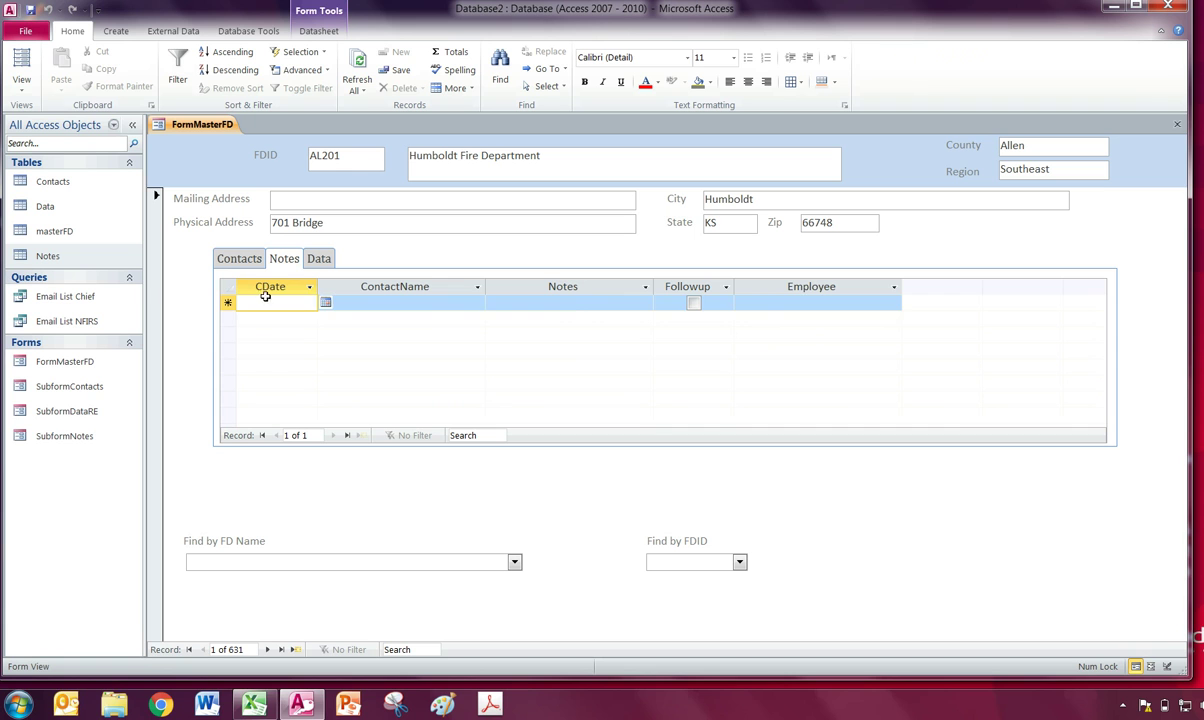
Enter and save a note dated 4/25/2017 with a contact name, 'Reset' text and an employee name.
{"action": "left_click", "coordinate": [260, 303]}
{"action": "left_click", "coordinate": [254, 302]}
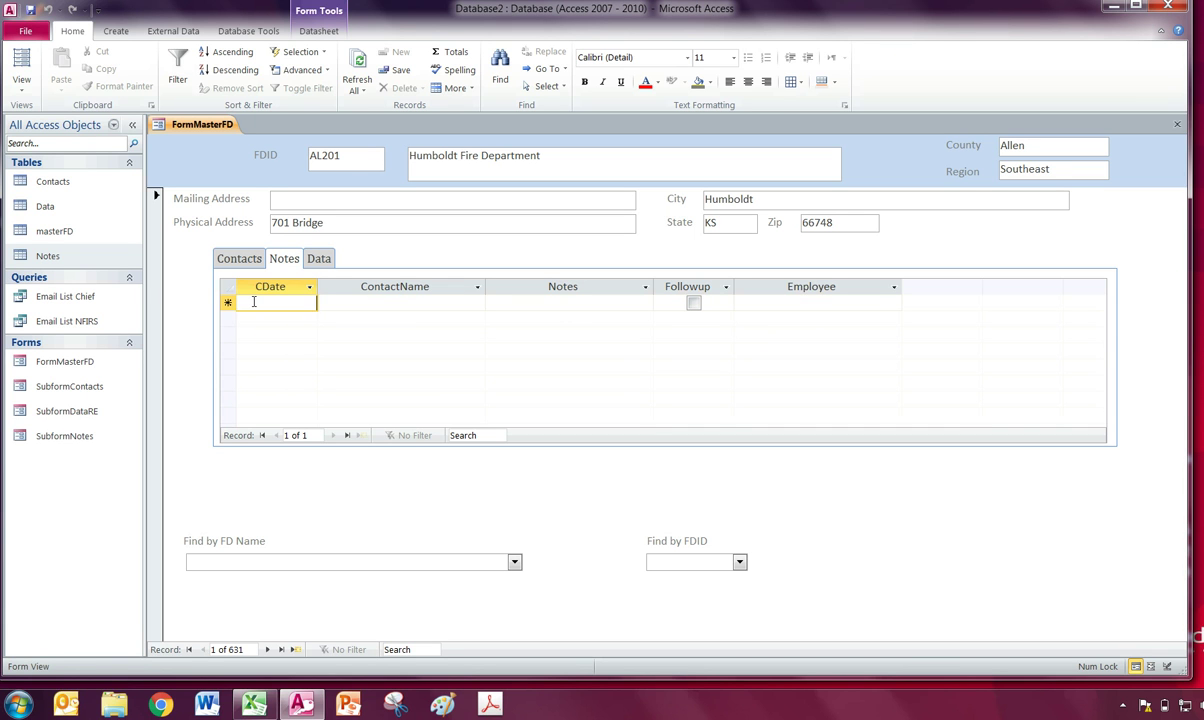
{"action": "type", "text": "4/25/2017"}
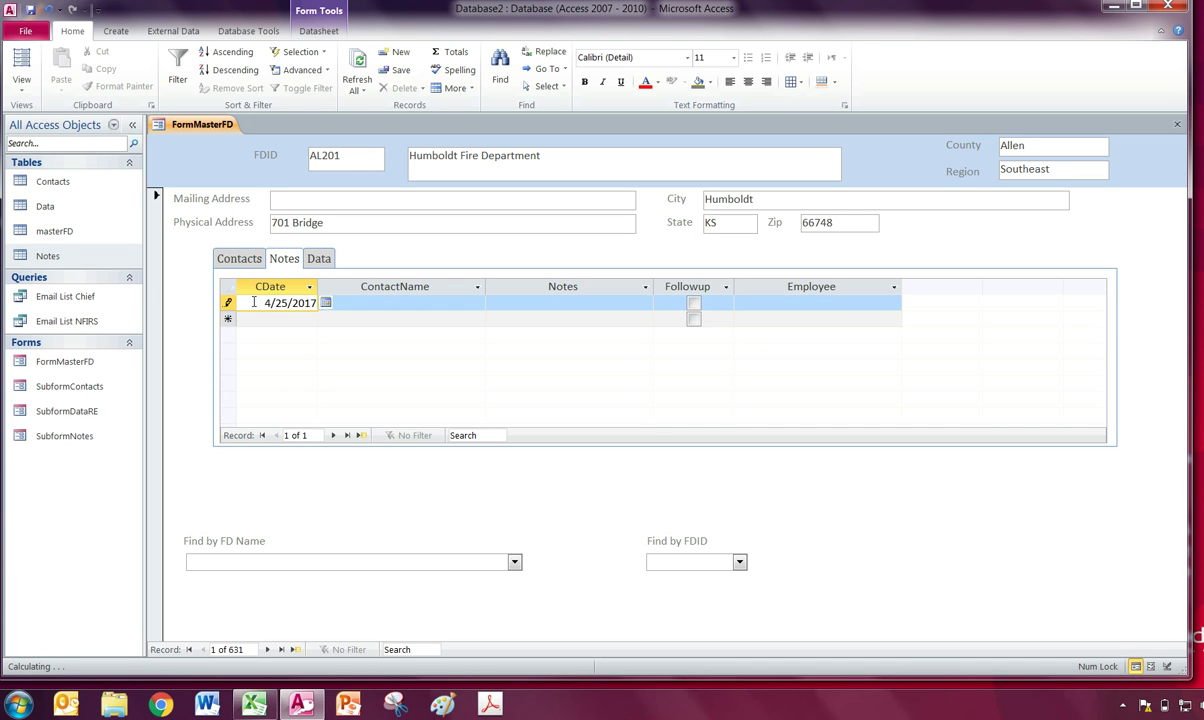
{"action": "key", "text": "Tab"}
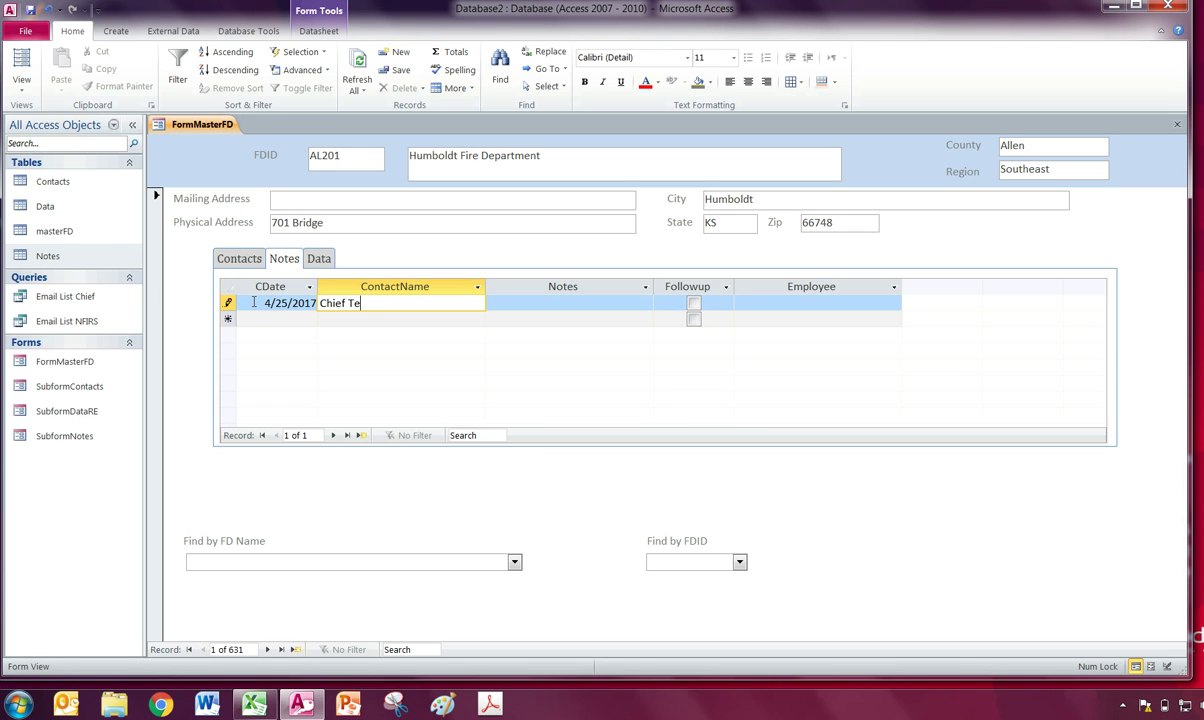
{"action": "type", "text": "Chief Testerson"}
{"action": "key", "text": "Tab"}
{"action": "type", "text": "Reset"}
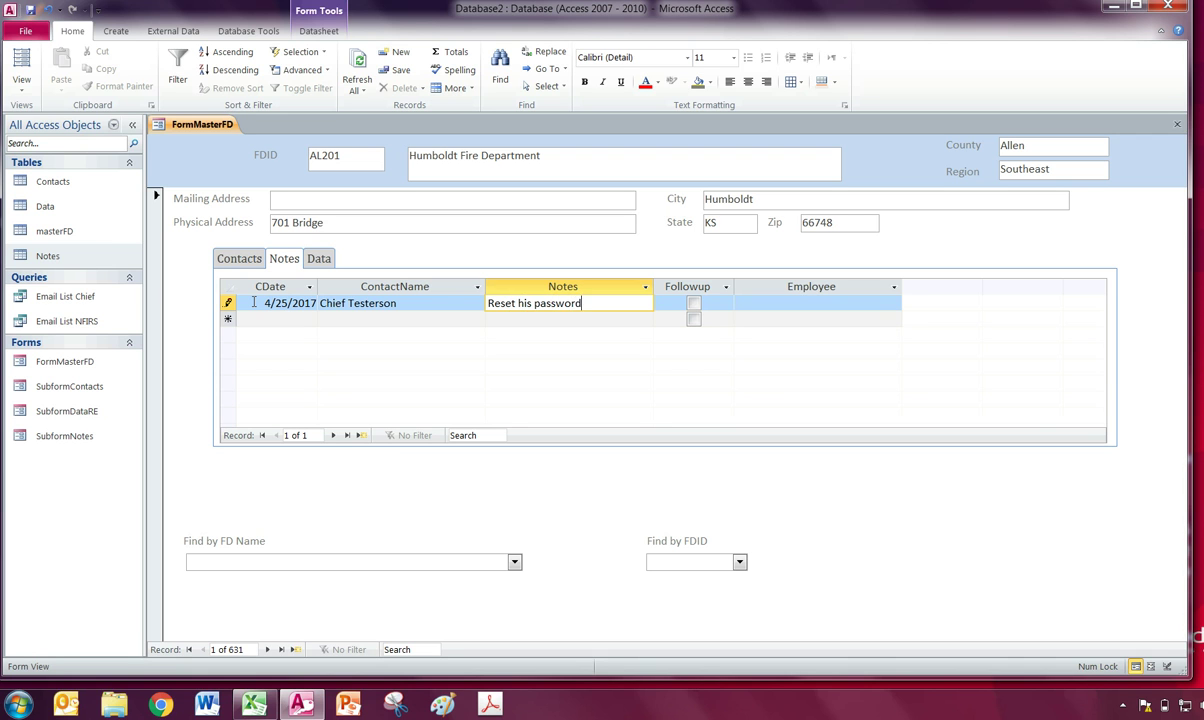
{"action": "key", "text": "Tab"}
{"action": "key", "text": "Tab"}
{"action": "left_click", "coordinate": [343, 219]}
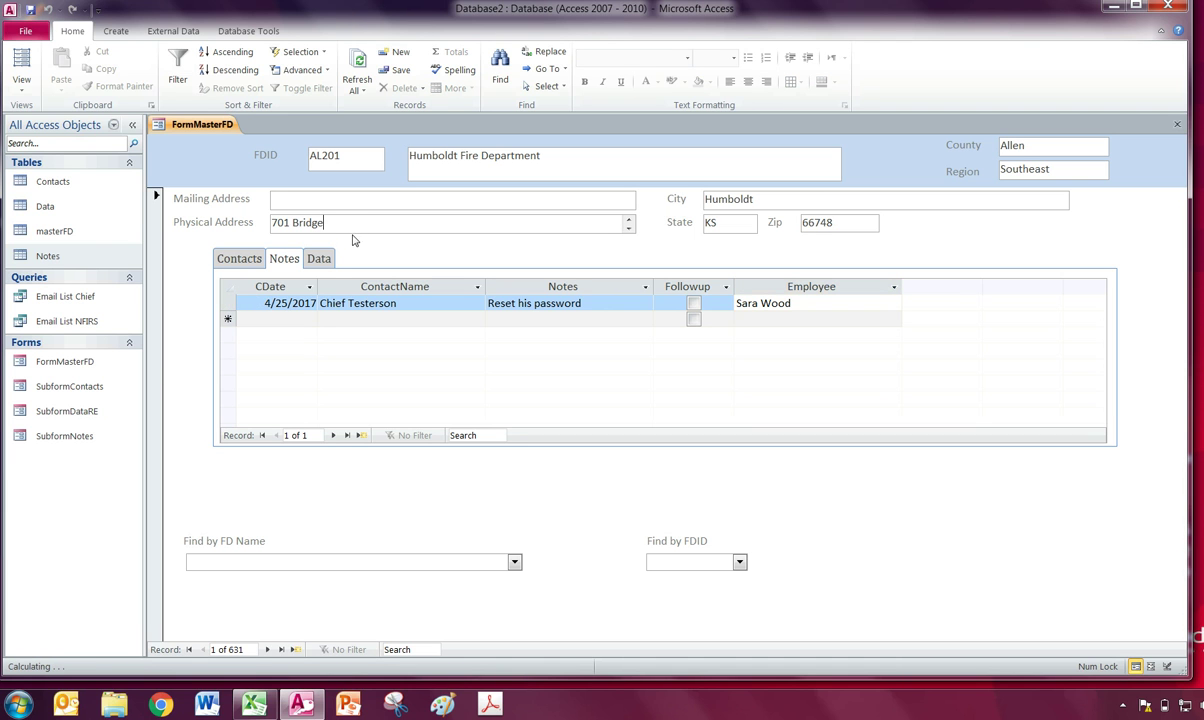
{"action": "double_click", "coordinate": [66, 256]}
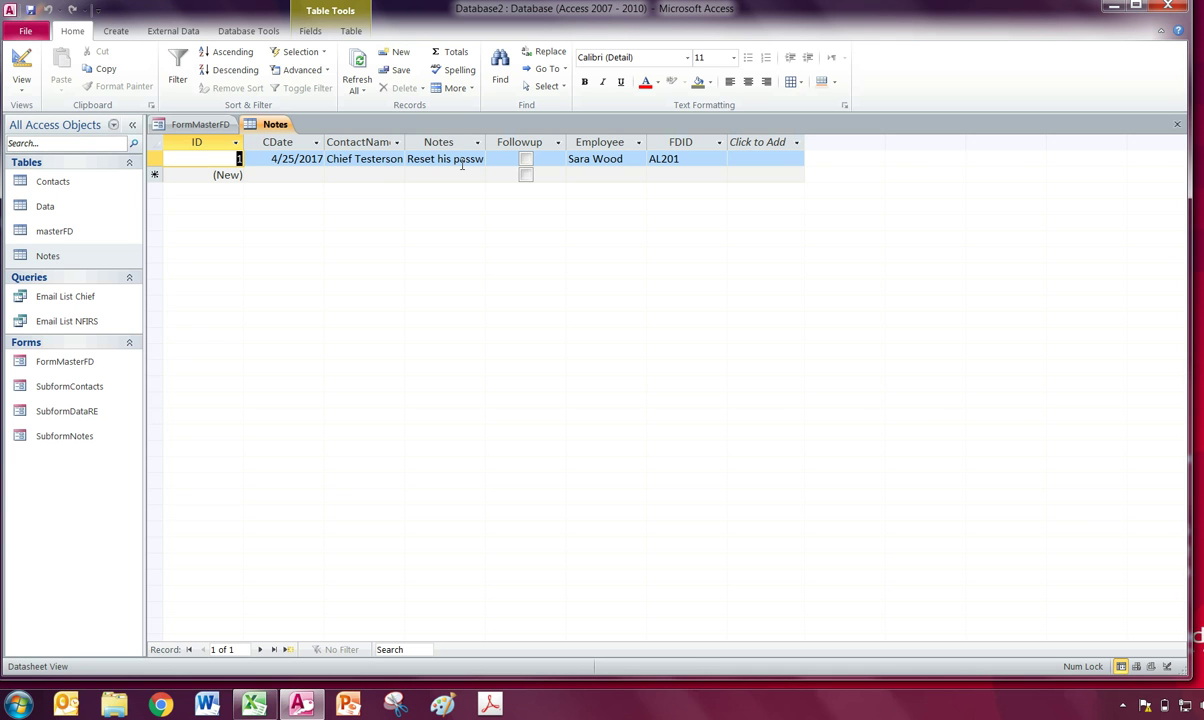
{"action": "left_click", "coordinate": [1177, 123]}
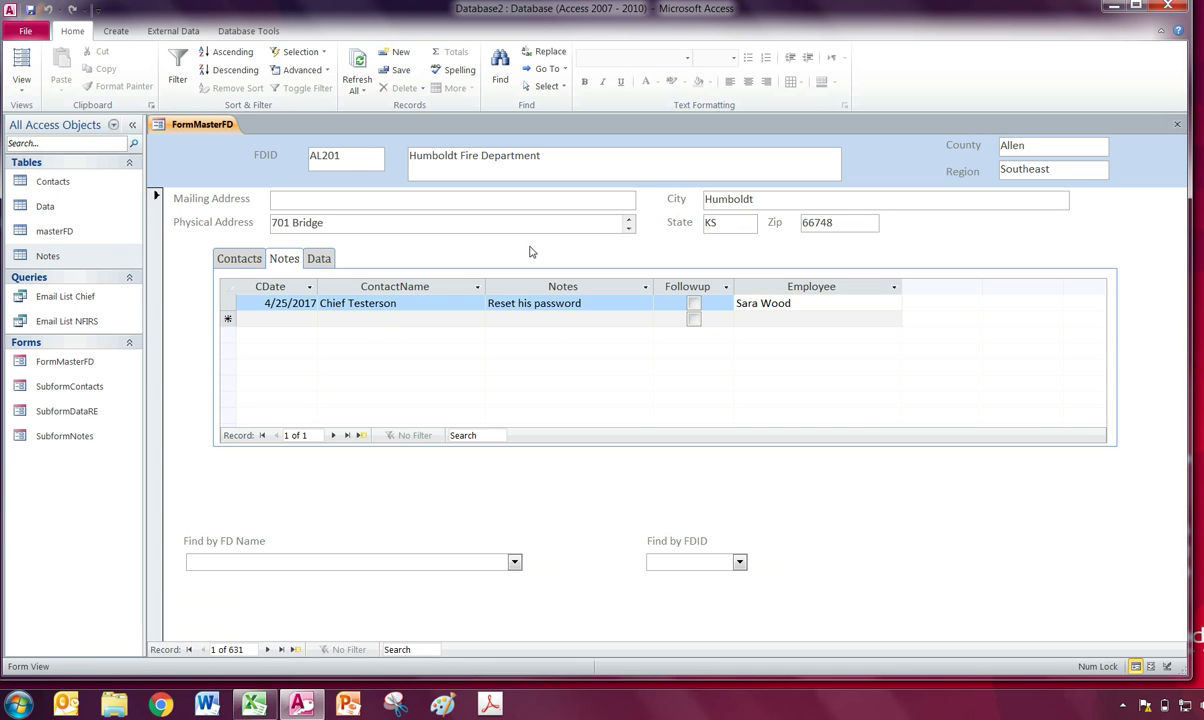
On the Data tab, enter a record dated 4/25/2017, subject '2010-2017 Wildfires', RE By Chief, Raw Data ticked.
{"action": "left_click", "coordinate": [319, 259]}
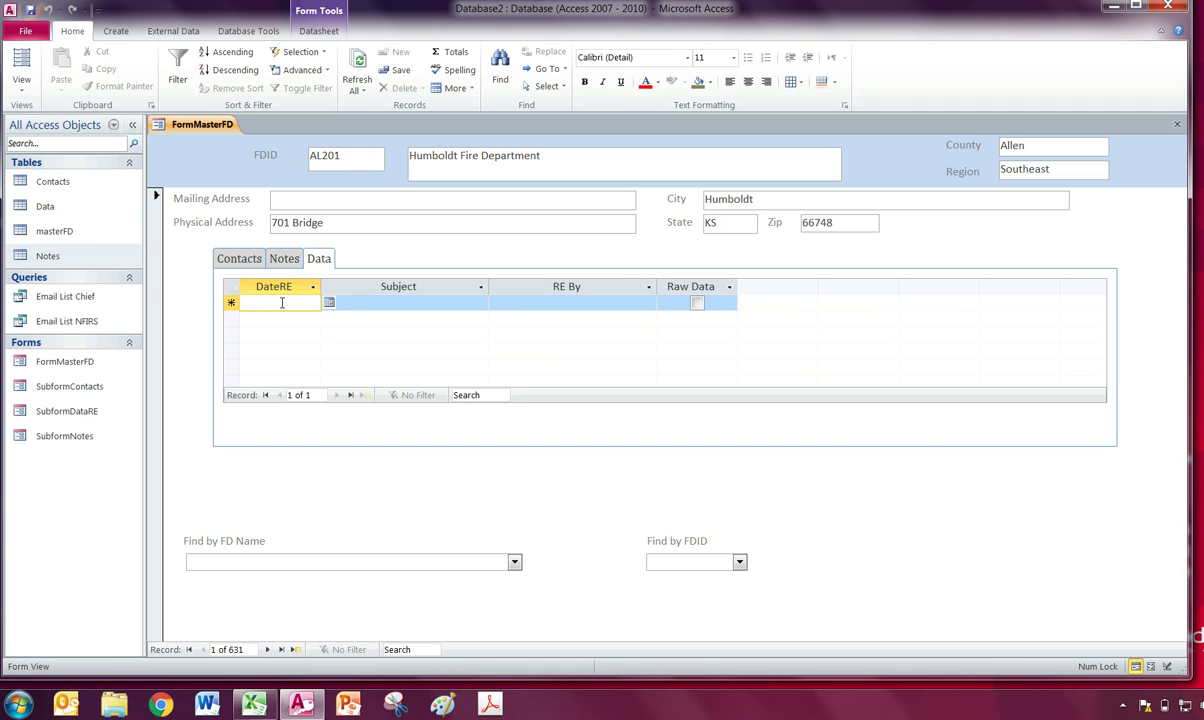
{"action": "type", "text": "4/25/2017"}
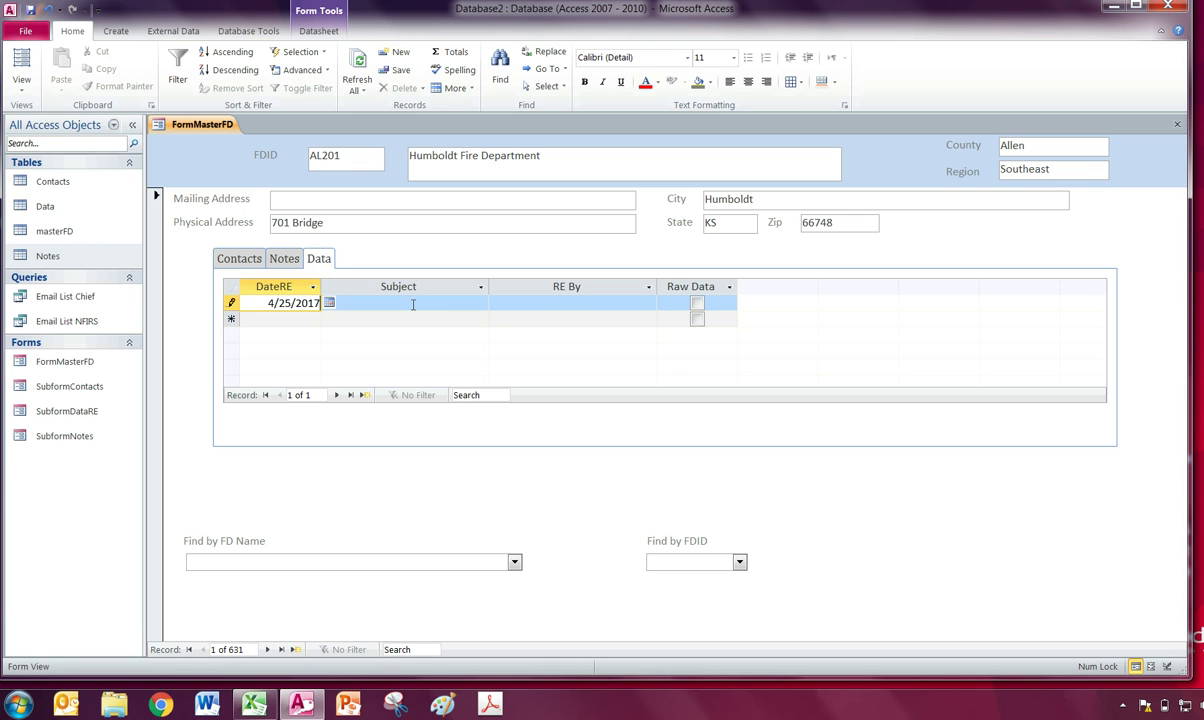
{"action": "left_click", "coordinate": [414, 304]}
{"action": "type", "text": "2010-2017"}
{"action": "type", "text": " Wildfires"}
{"action": "key", "text": "Tab"}
{"action": "type", "text": "Chief"}
{"action": "key", "text": "Tab"}
{"action": "key", "text": "space"}
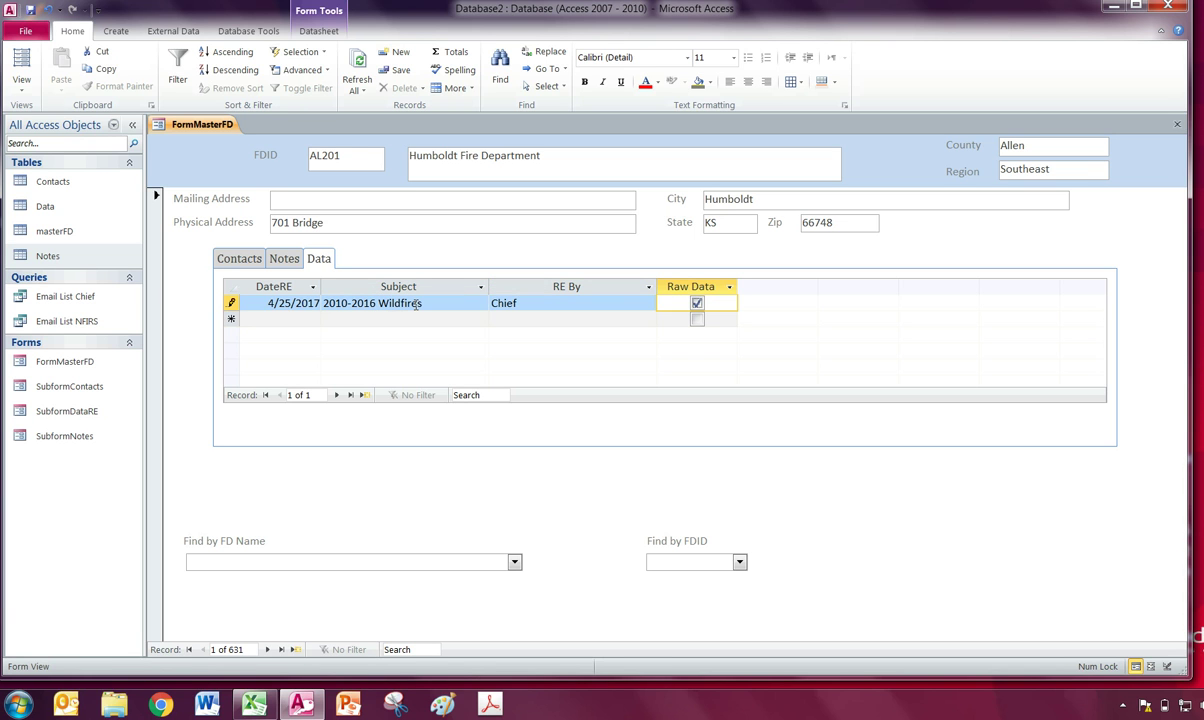
Commit the new Data record and confirm it appears in the Data table.
{"action": "left_click", "coordinate": [526, 308]}
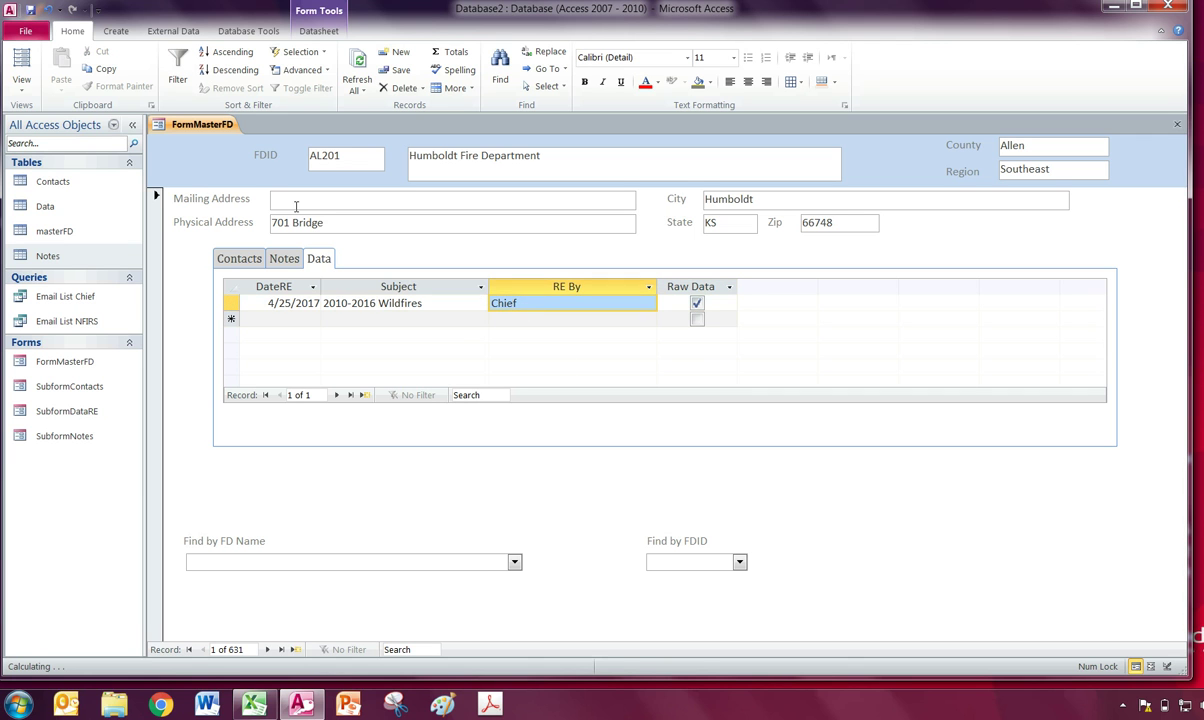
{"action": "double_click", "coordinate": [70, 217]}
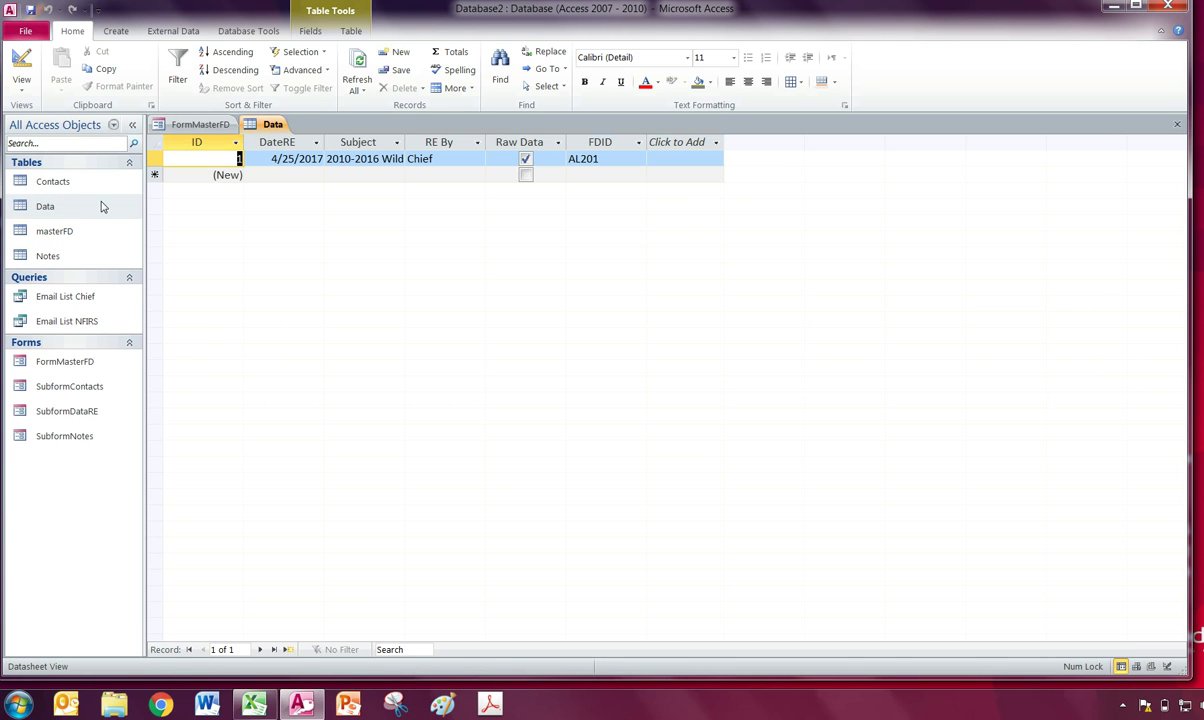
{"action": "left_click", "coordinate": [1179, 124]}
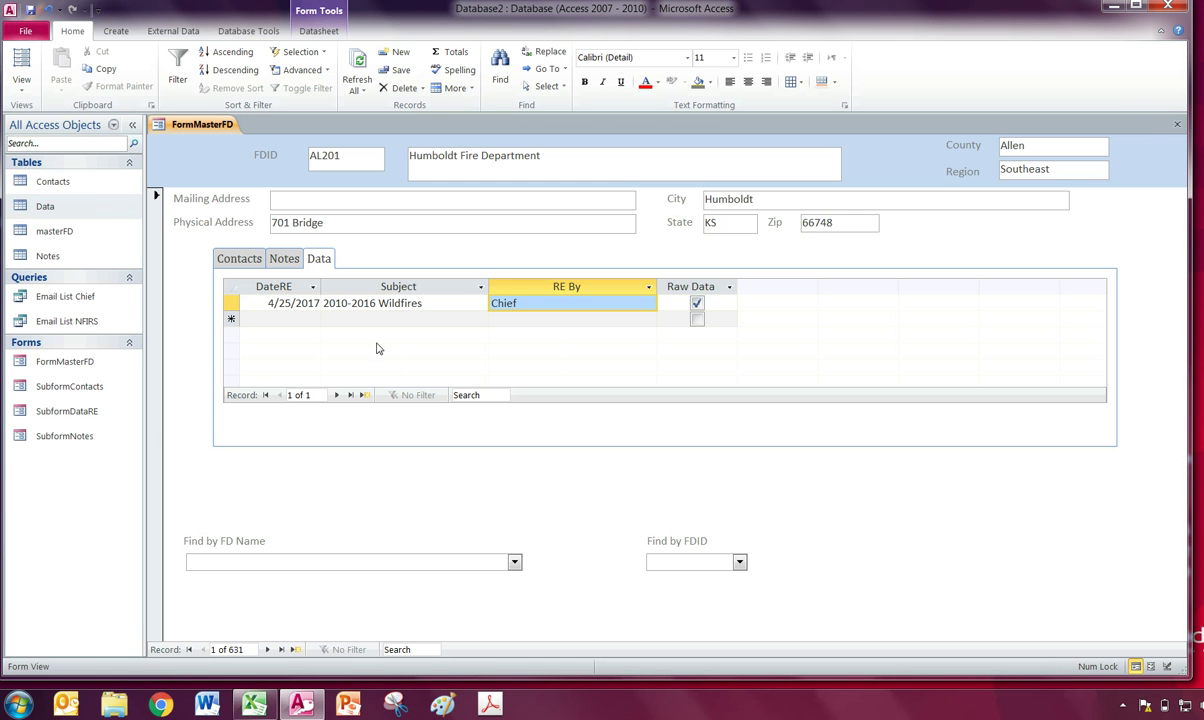